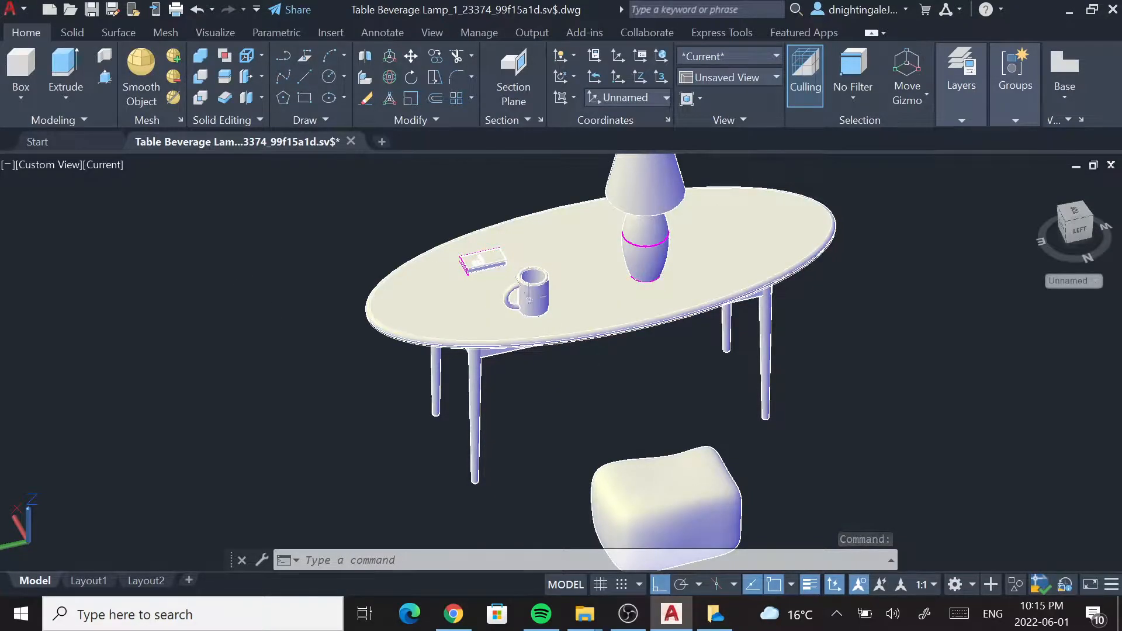
- Open the Materials Browser and expand the Autodesk library to show its material categories
scroll(530, 257, "up", 6)
scroll(515, 266, "down", 5)
middle_click_drag(564, 478, 533, 428)
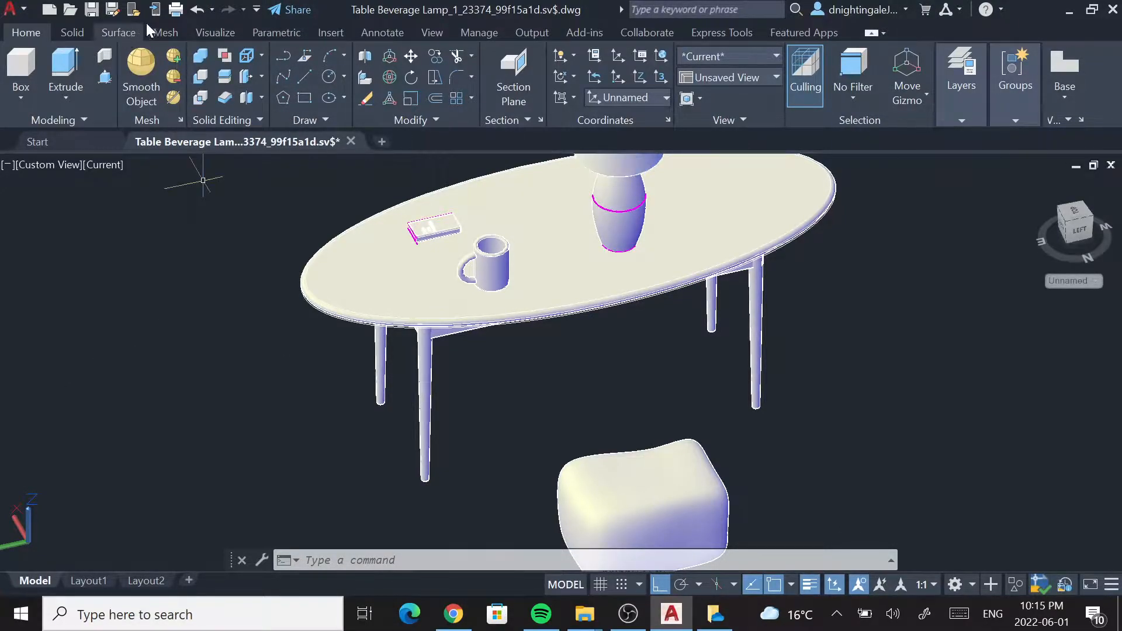
left_click(212, 33)
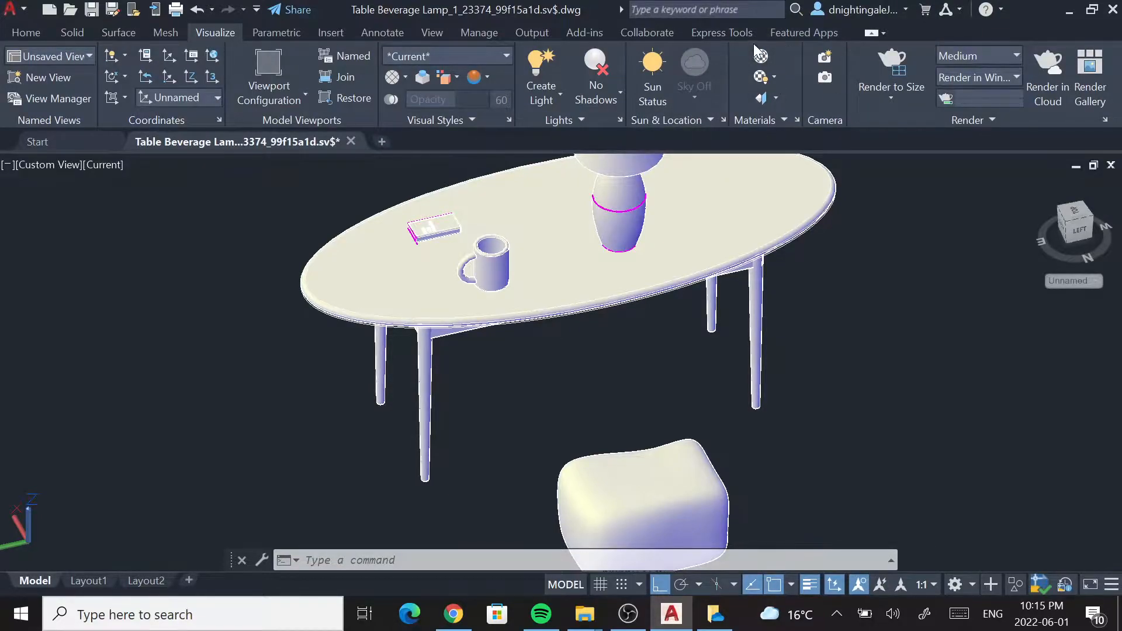
left_click(762, 58)
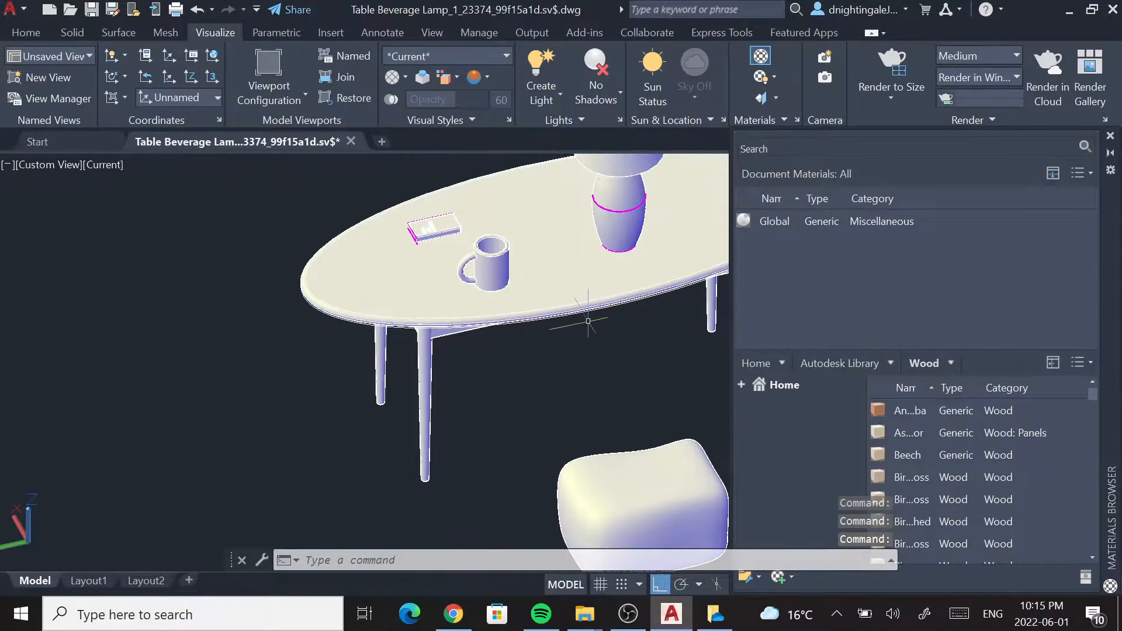
left_click(741, 384)
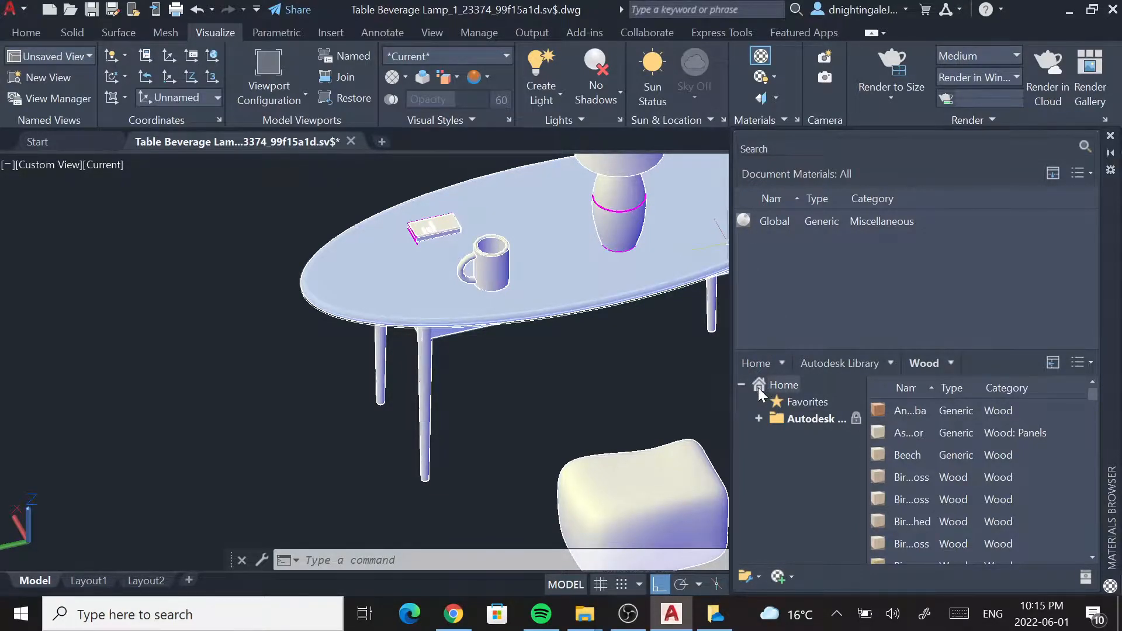
left_click(758, 419)
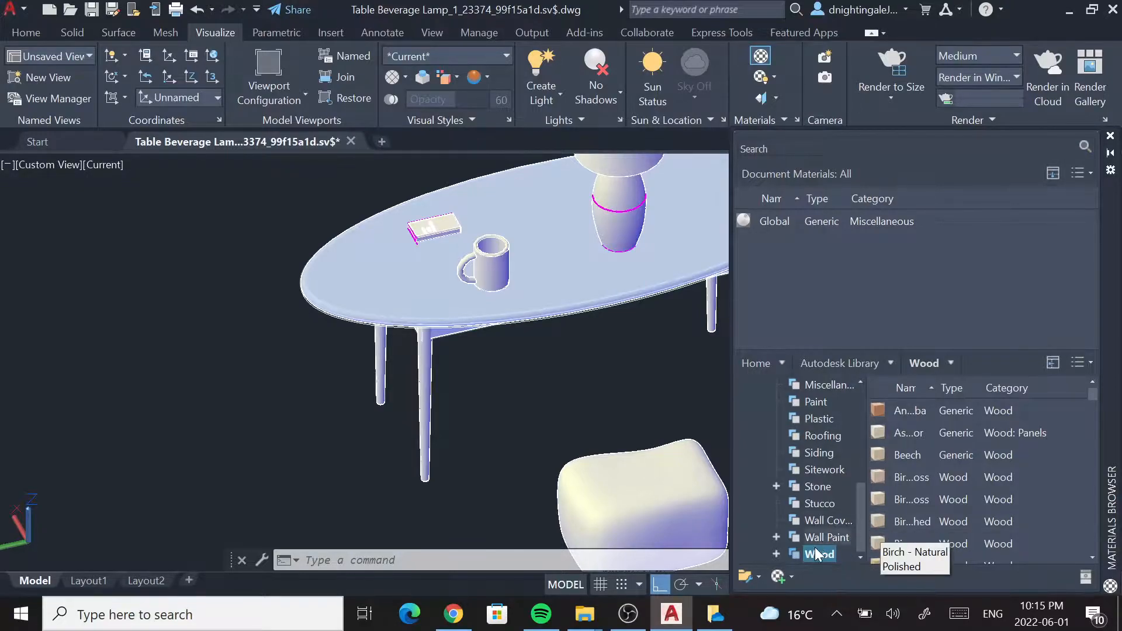
- Find Teak in the library's Wood category and add it to the document materials
scroll(933, 482, "down", 3)
scroll(935, 481, "down", 10)
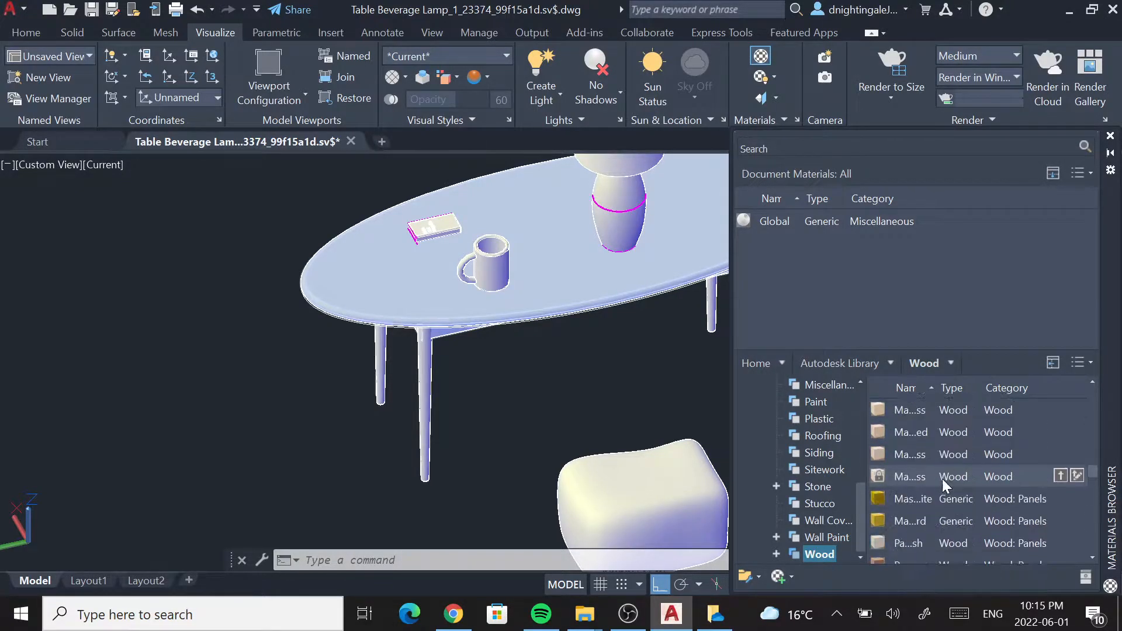
scroll(935, 470, "down", 3)
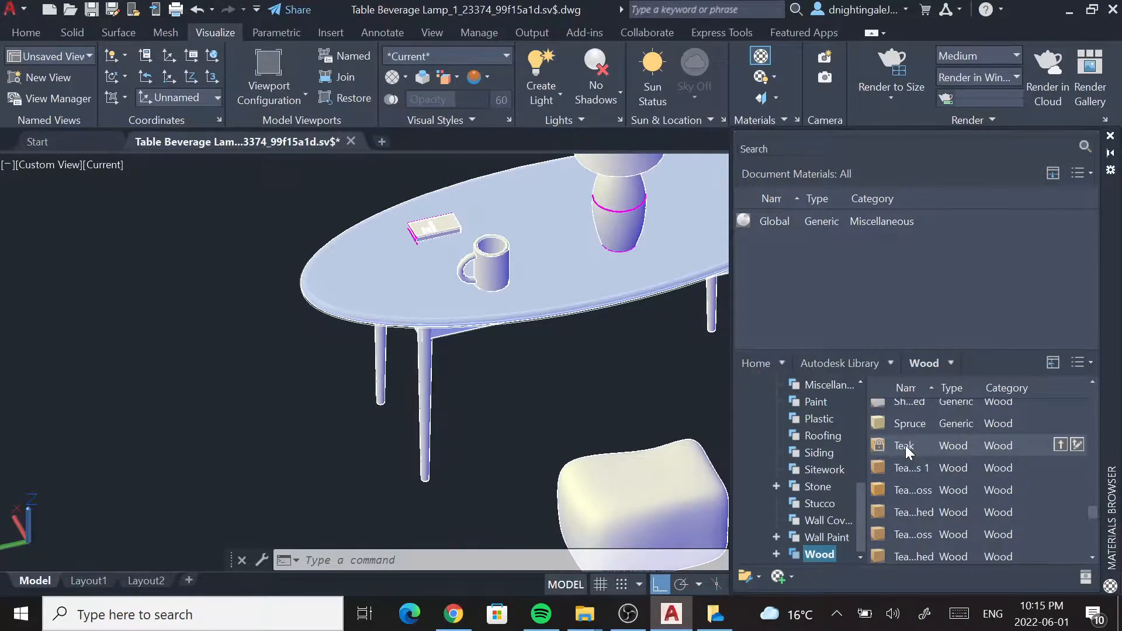
left_click(1060, 444)
- Apply the Teak material to the oval tabletop and the two legs at the end with the book and mug
left_click_drag(843, 243, 592, 278)
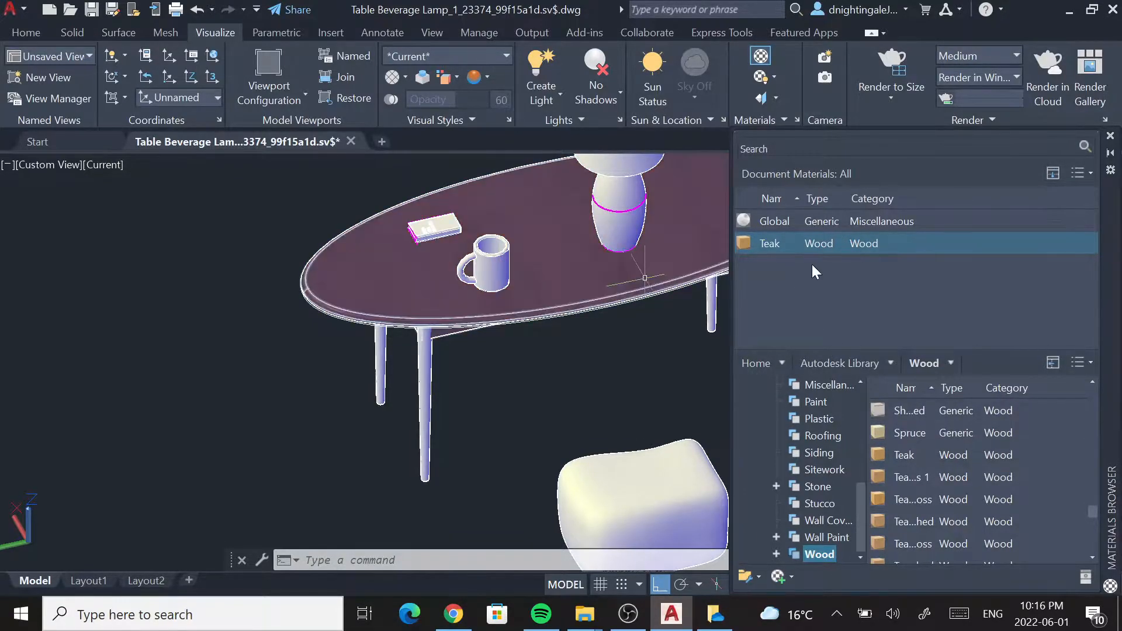
left_click_drag(775, 243, 547, 325)
left_click_drag(421, 355, 424, 355)
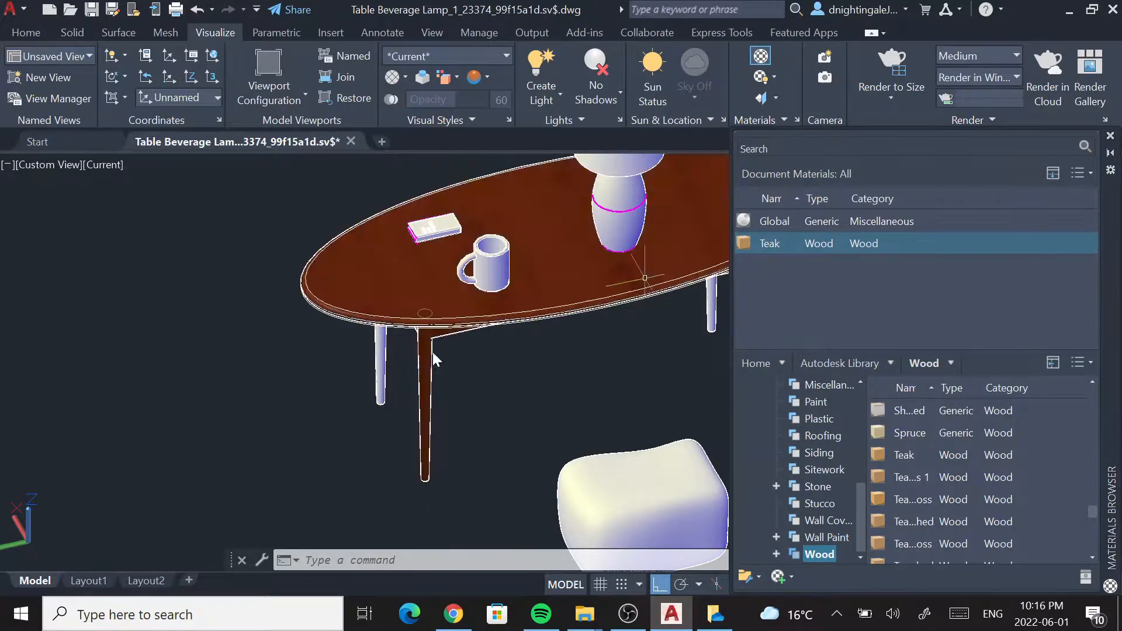
left_click_drag(776, 251, 383, 364)
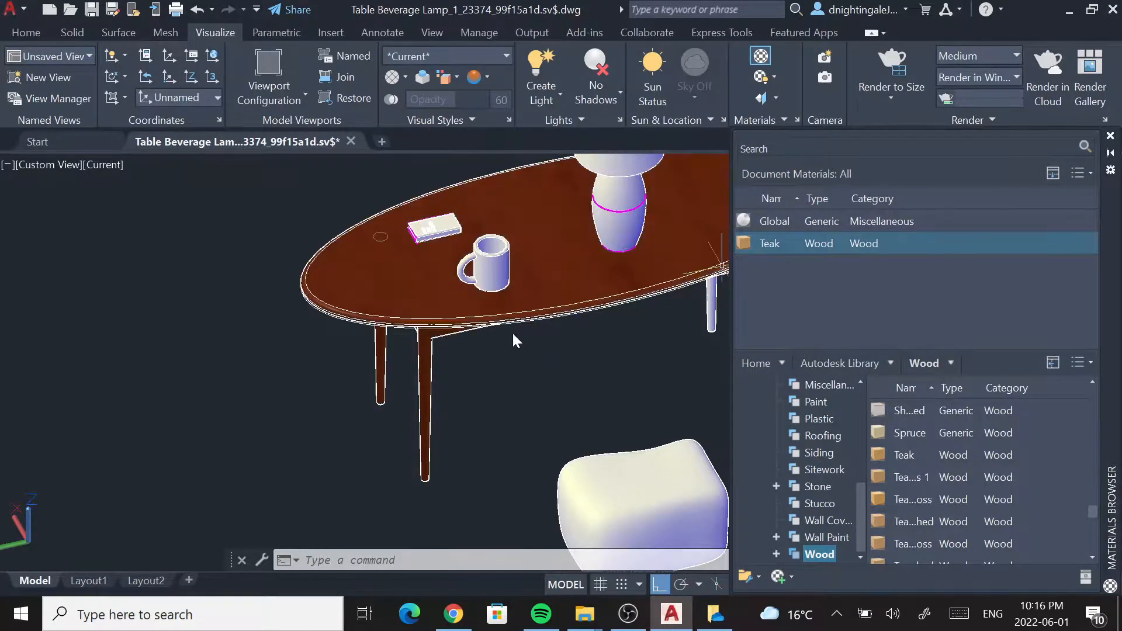
- Apply the Teak material to the two remaining table legs at the lamp end
scroll(504, 341, "down", 2)
middle_click_drag(624, 335, 413, 330)
left_click_drag(836, 246, 506, 291)
left_click_drag(781, 248, 533, 303)
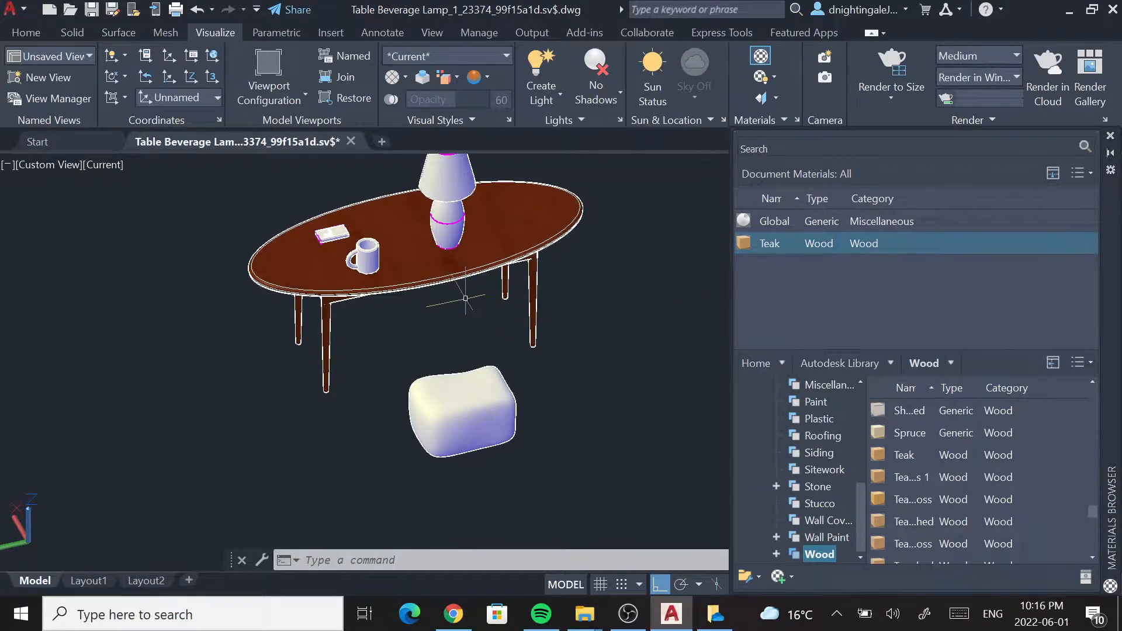
- Add the navy blue porcelain from the Ceramic category to the document materials and apply it to the mug
scroll(444, 292, "up", 2)
middle_click_drag(422, 281, 431, 318)
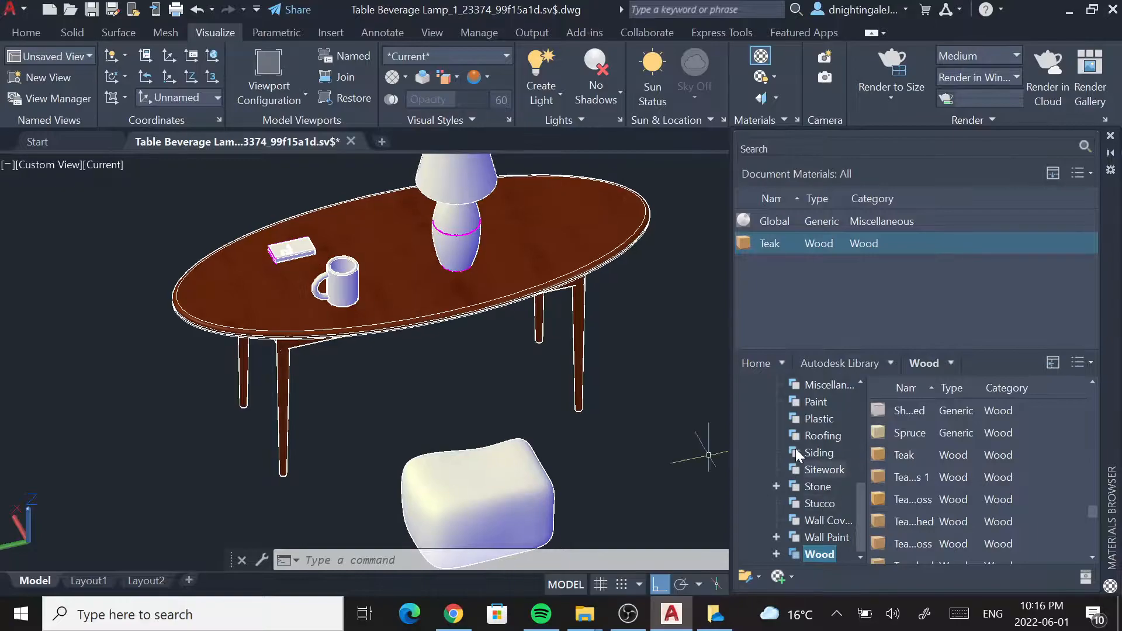
left_click_drag(861, 487, 867, 384)
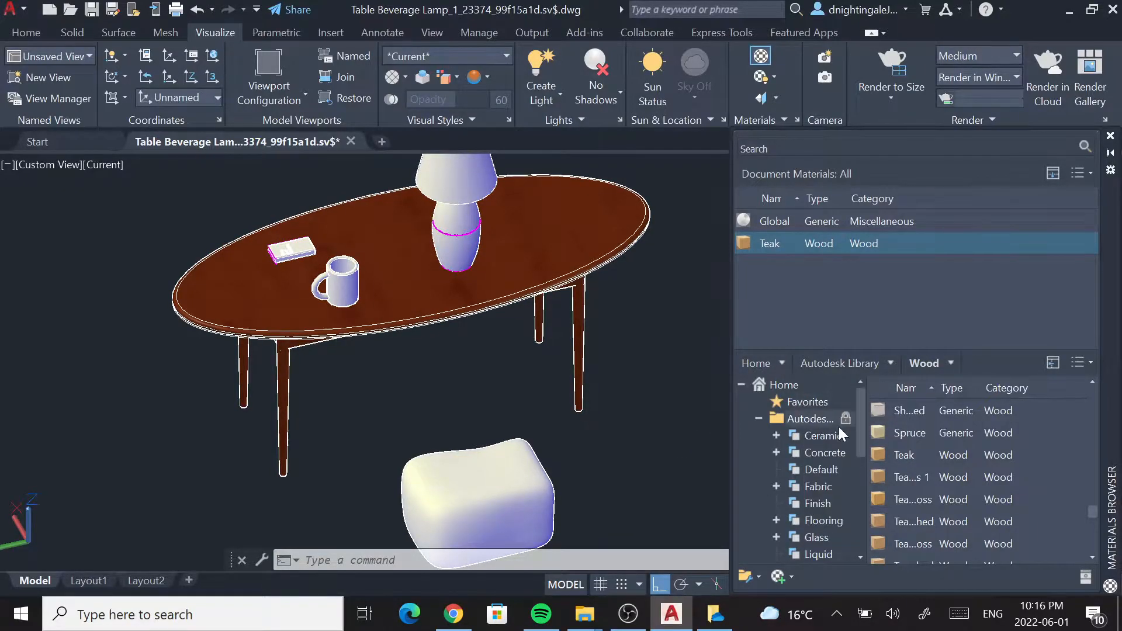
left_click(824, 441)
scroll(933, 462, "down", 5)
scroll(935, 465, "down", 5)
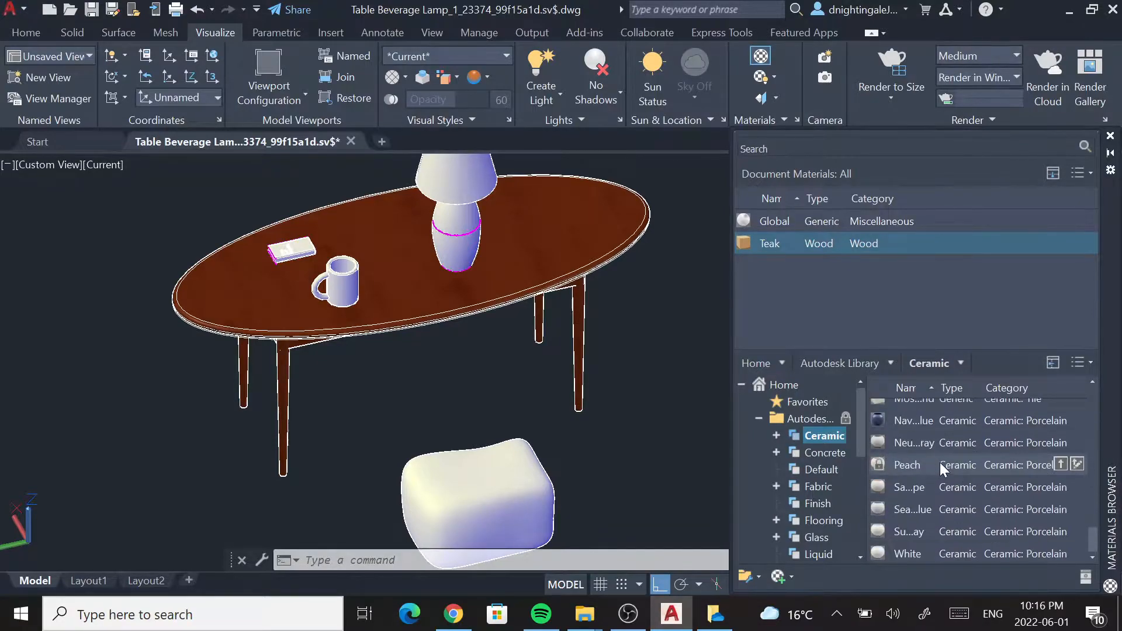
scroll(938, 461, "up", 1)
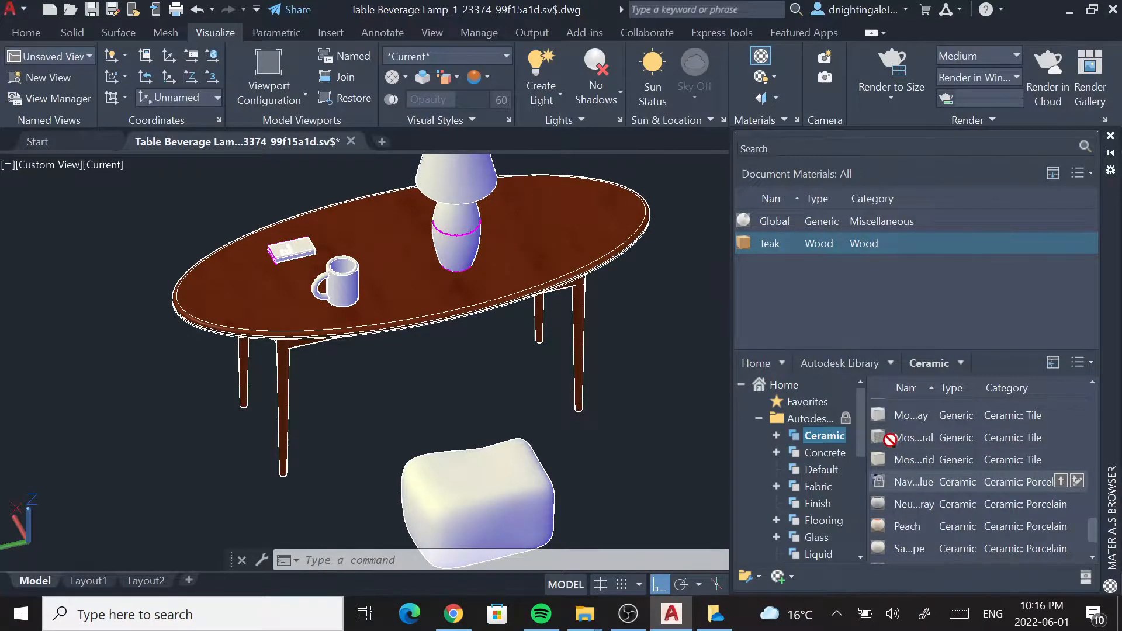
left_click(1059, 480)
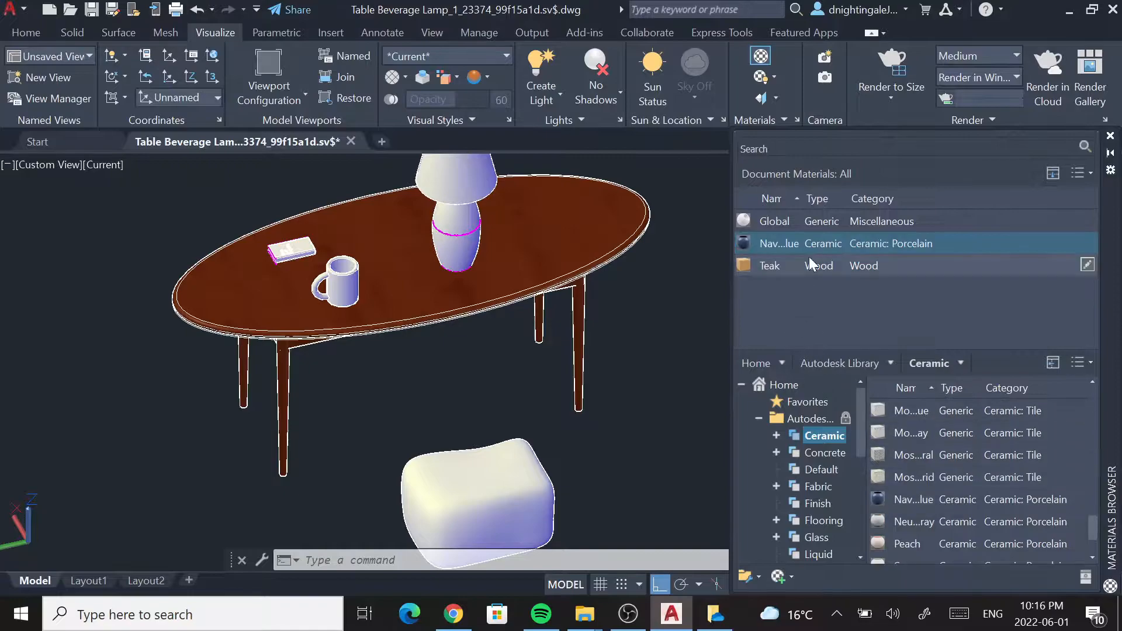
left_click_drag(811, 243, 345, 286)
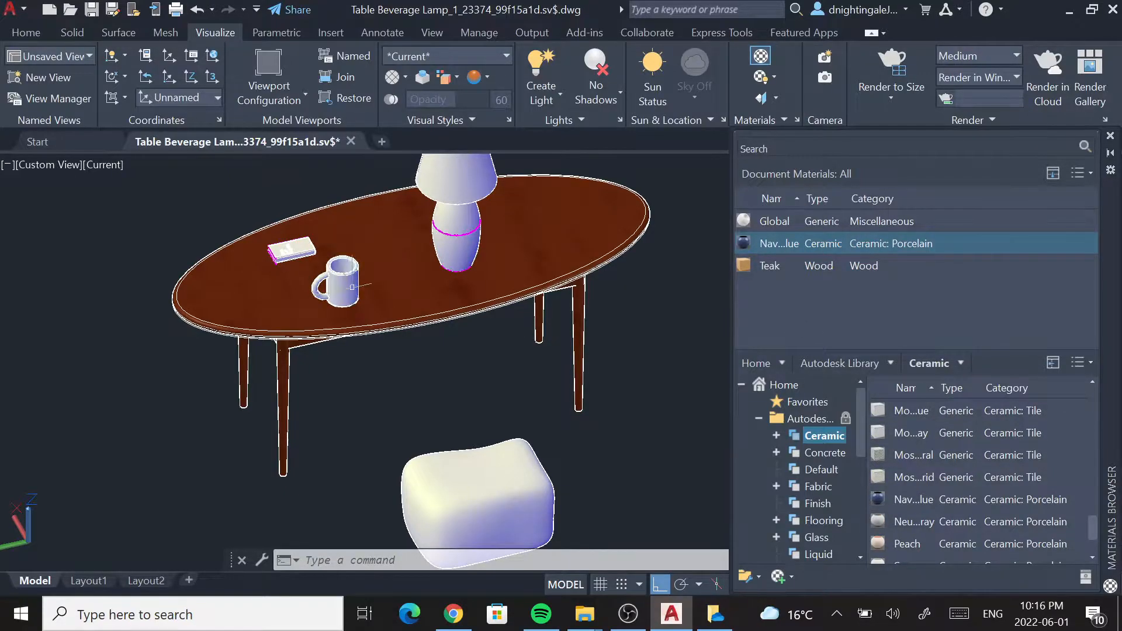
- Turn materials and textures off and back on, and try applying the navy blue porcelain to the mug again
left_click(775, 79)
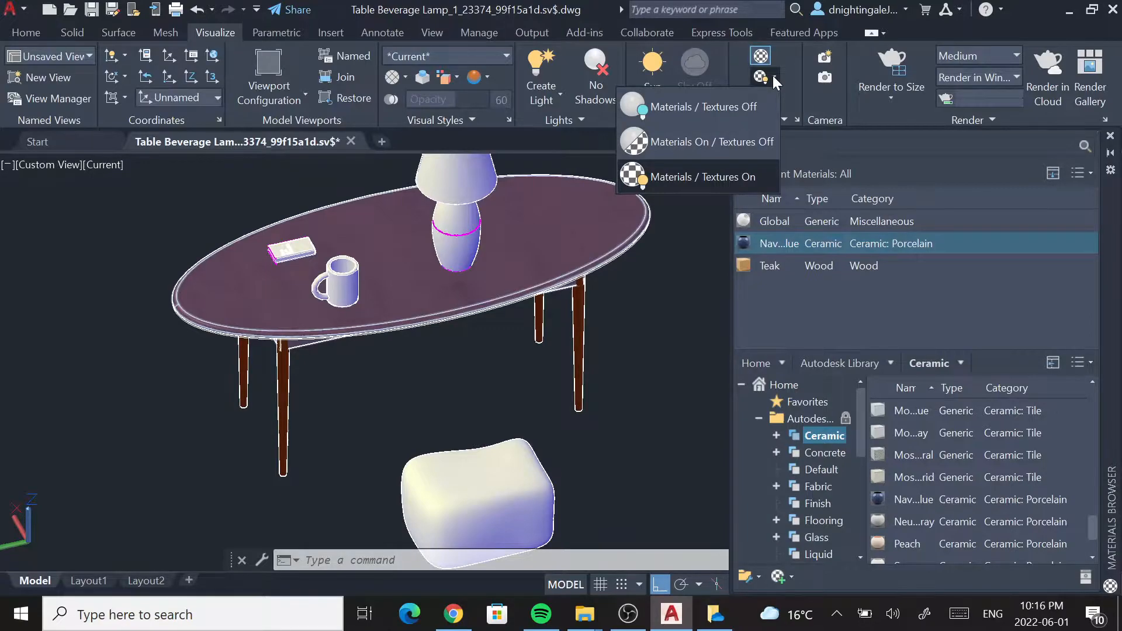
left_click(724, 113)
left_click(772, 79)
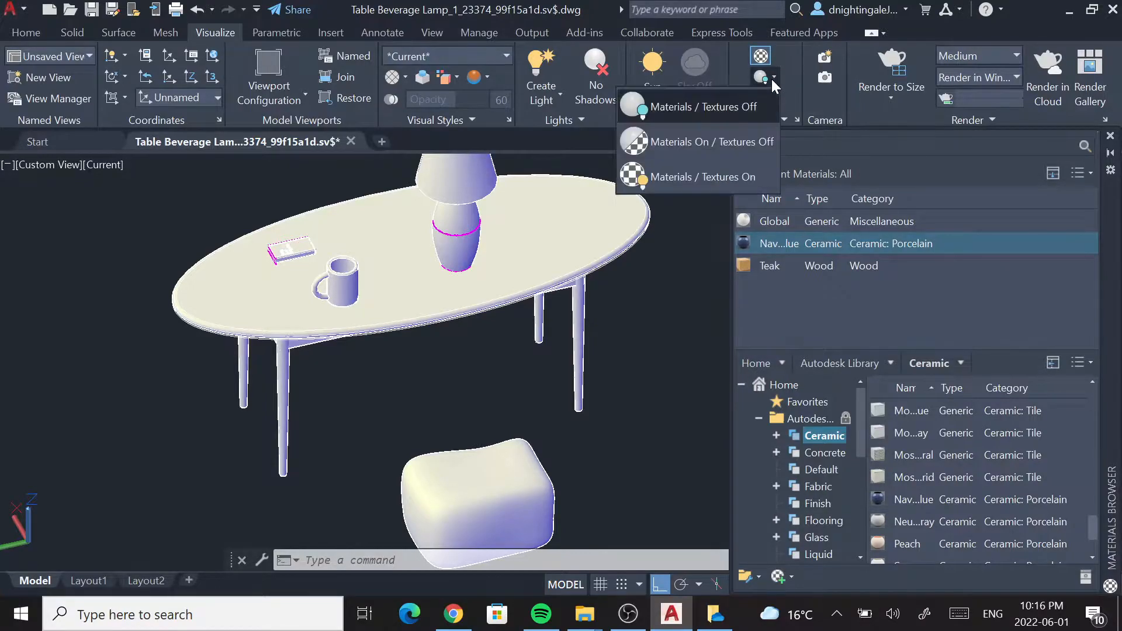
left_click(710, 178)
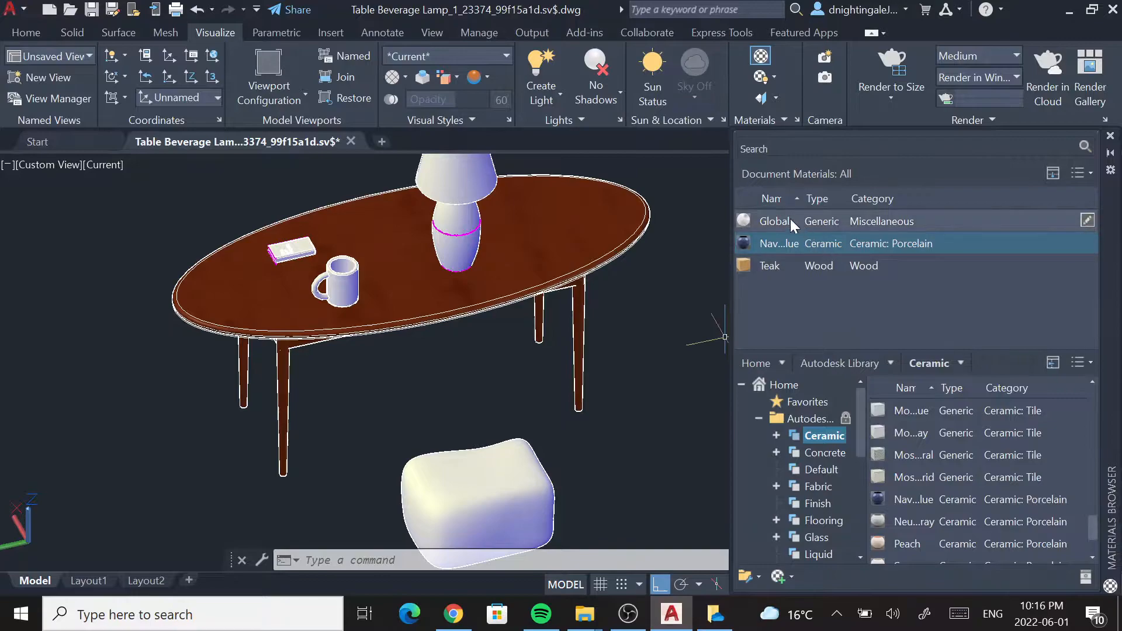
left_click_drag(796, 238, 352, 298)
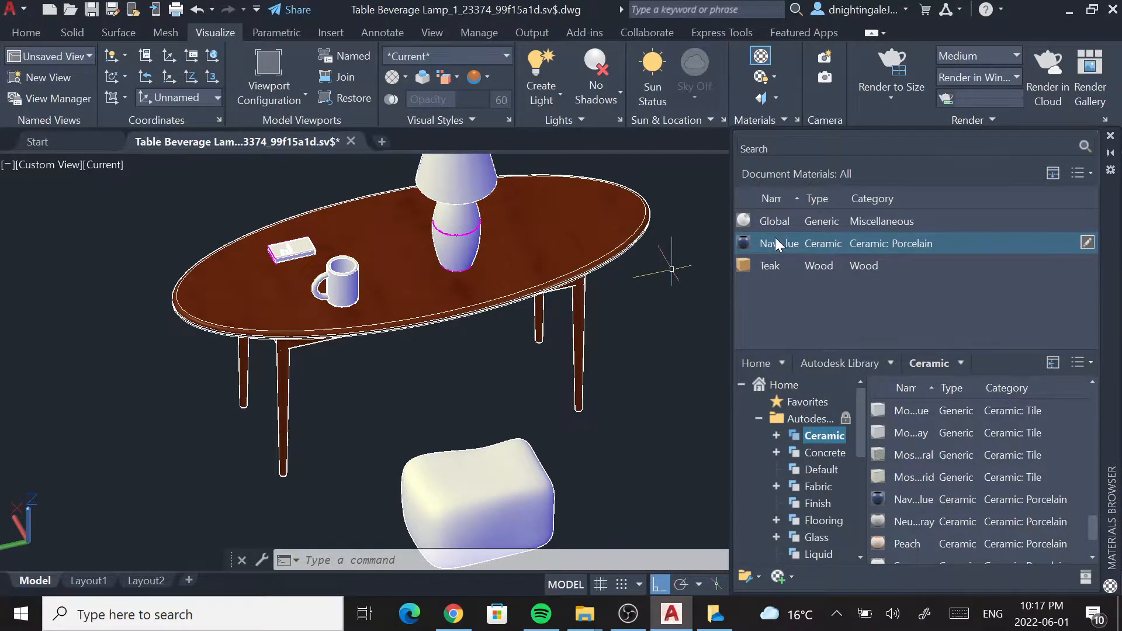
- Duplicate the Global material and rename the copy Book
right_click(790, 227)
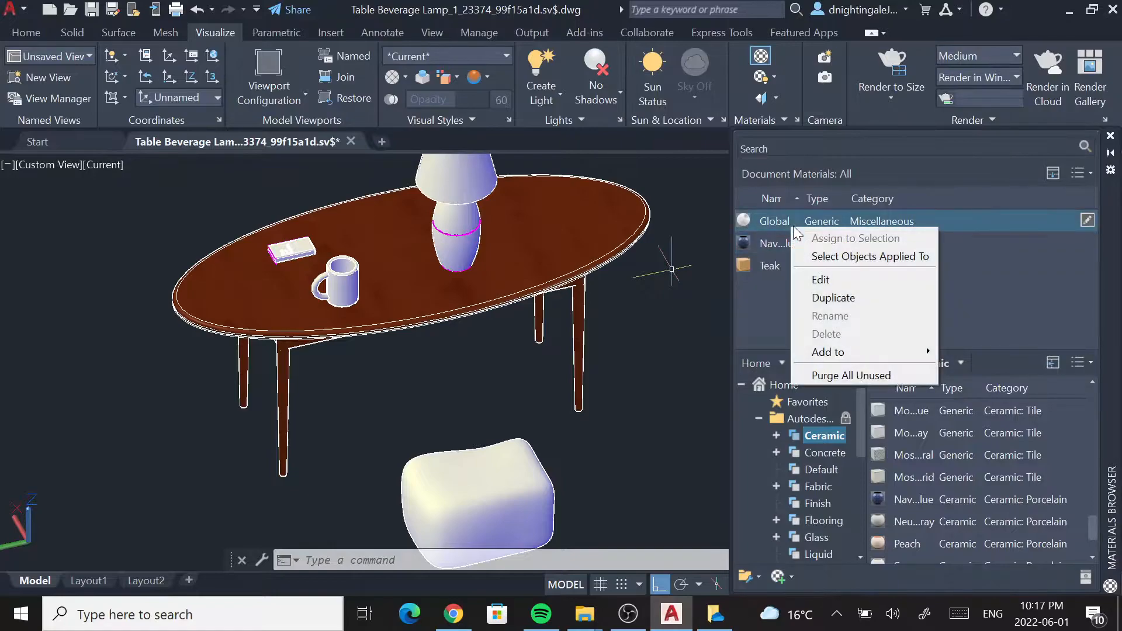
left_click(837, 291)
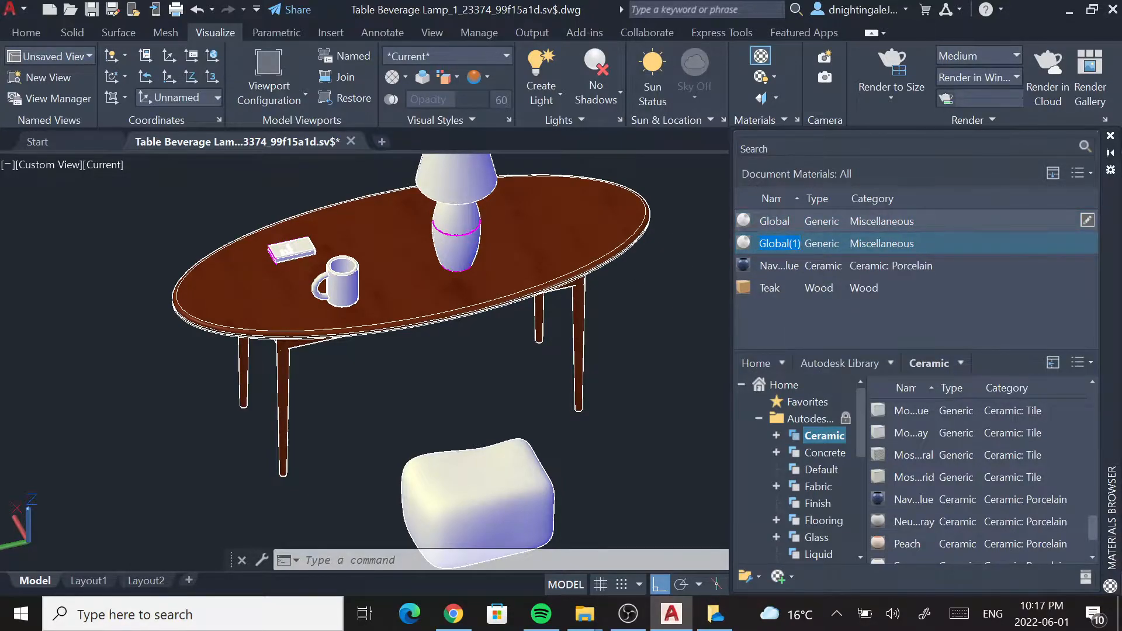
left_click_drag(778, 245, 779, 250)
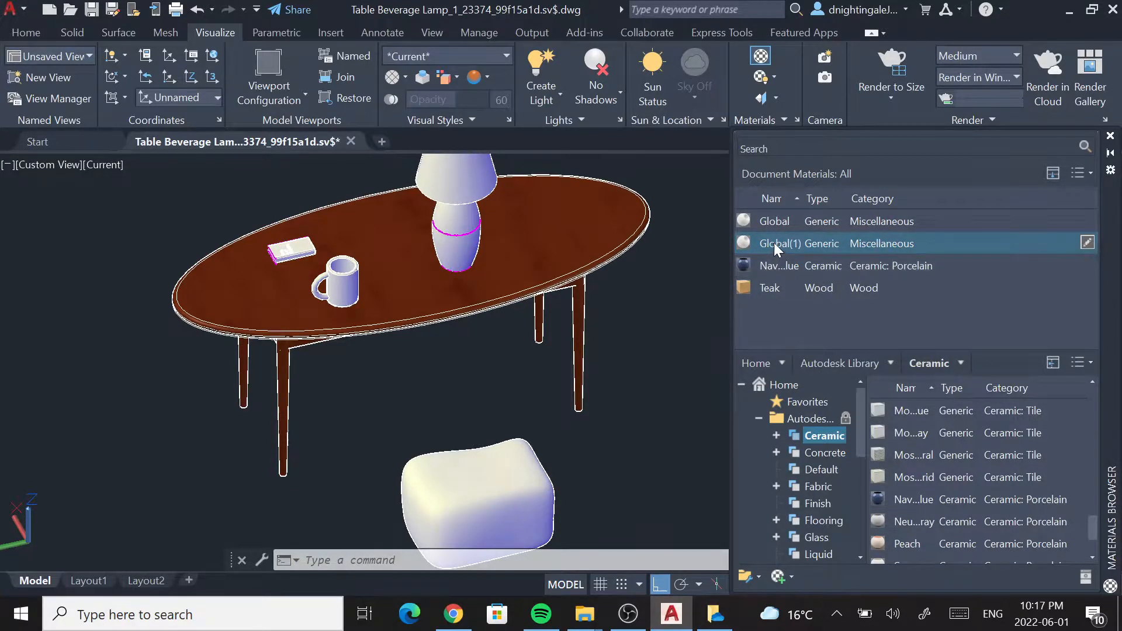
double_click(773, 243)
right_click(773, 243)
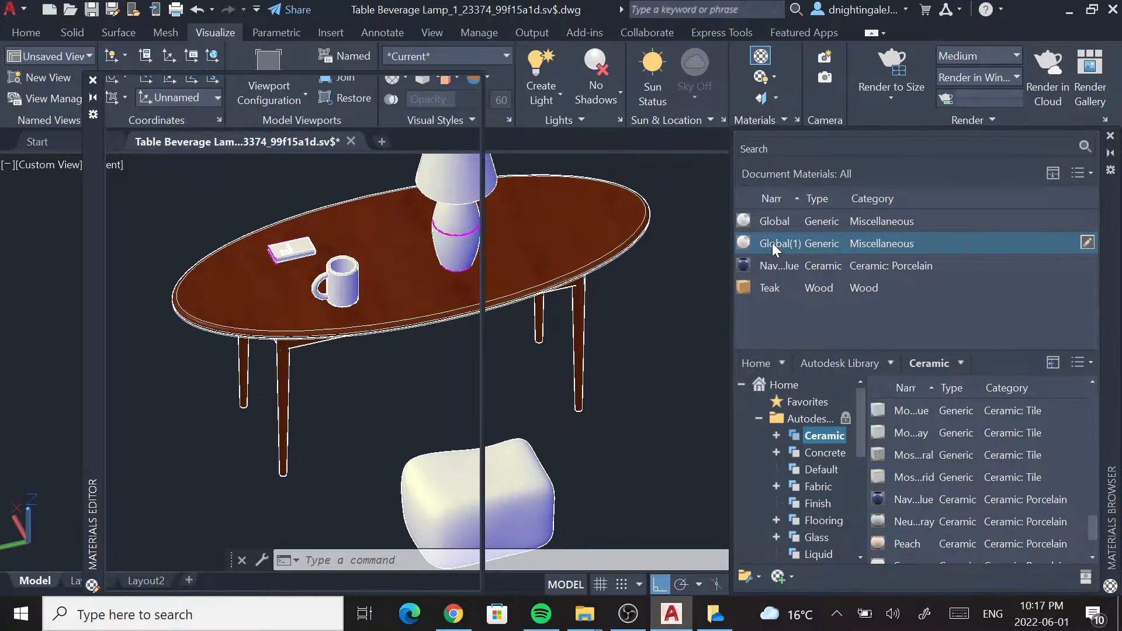
left_click(90, 82)
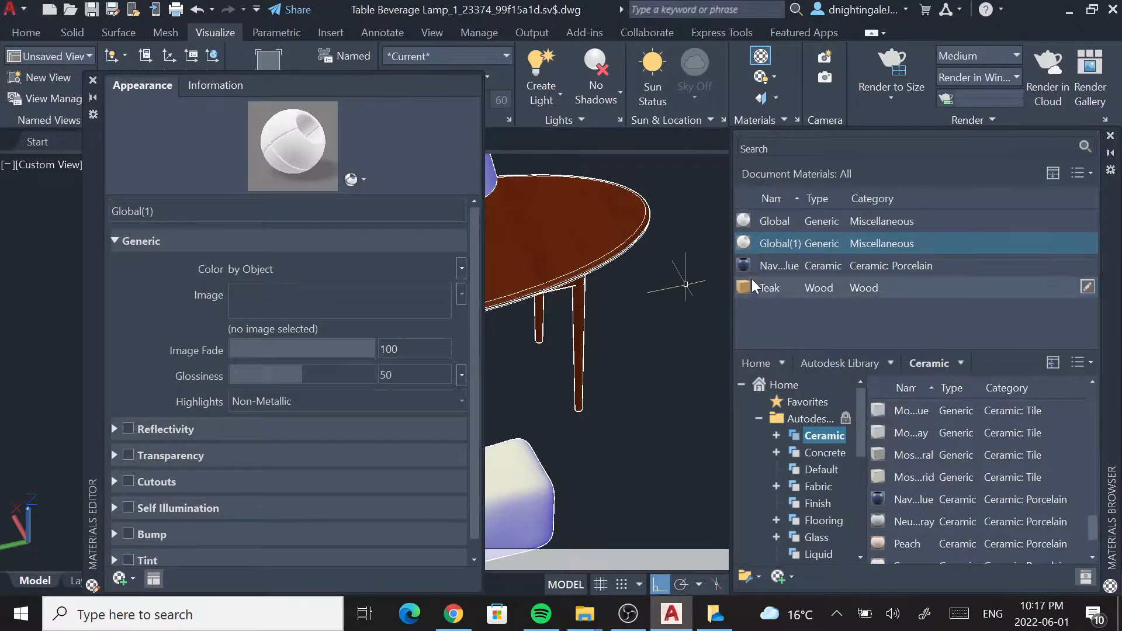
right_click(779, 239)
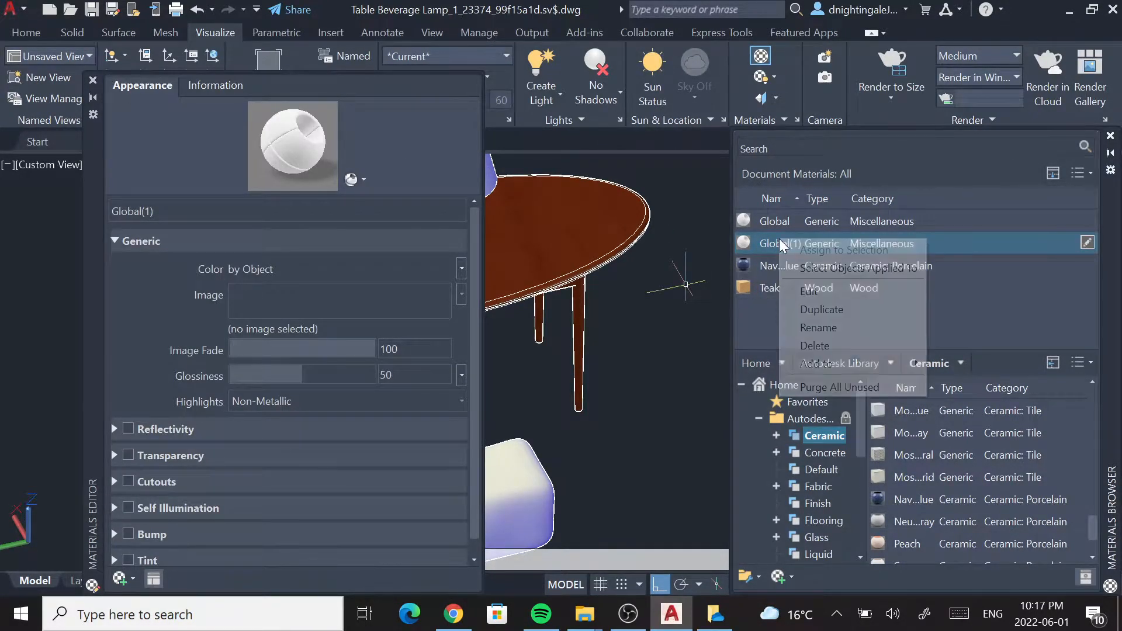
left_click(818, 327)
type("Book")
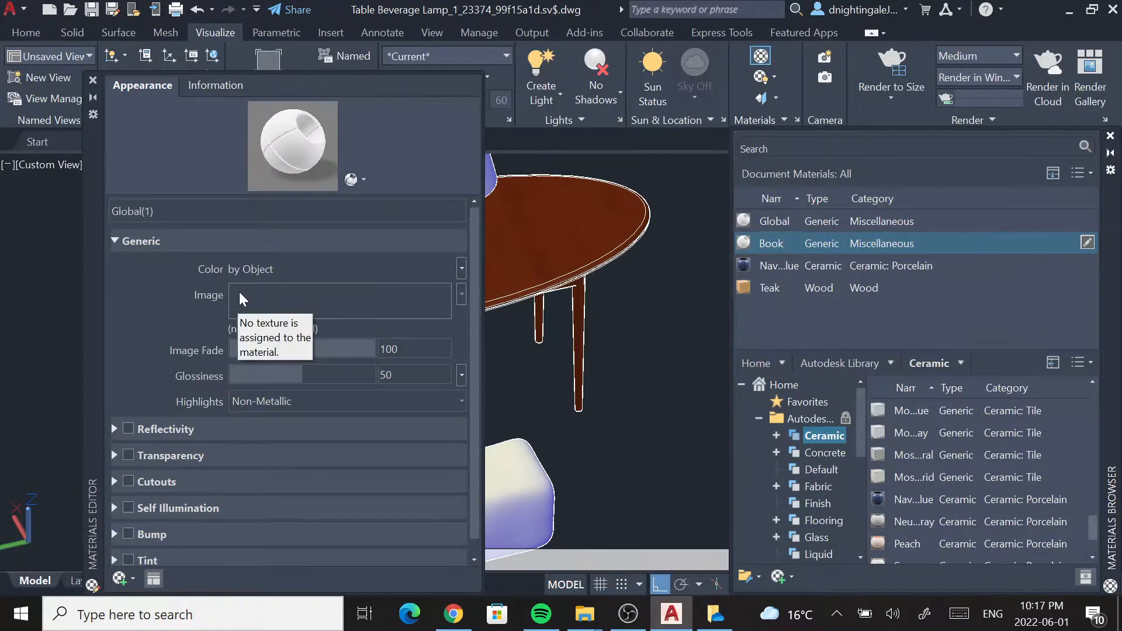
key("Return")
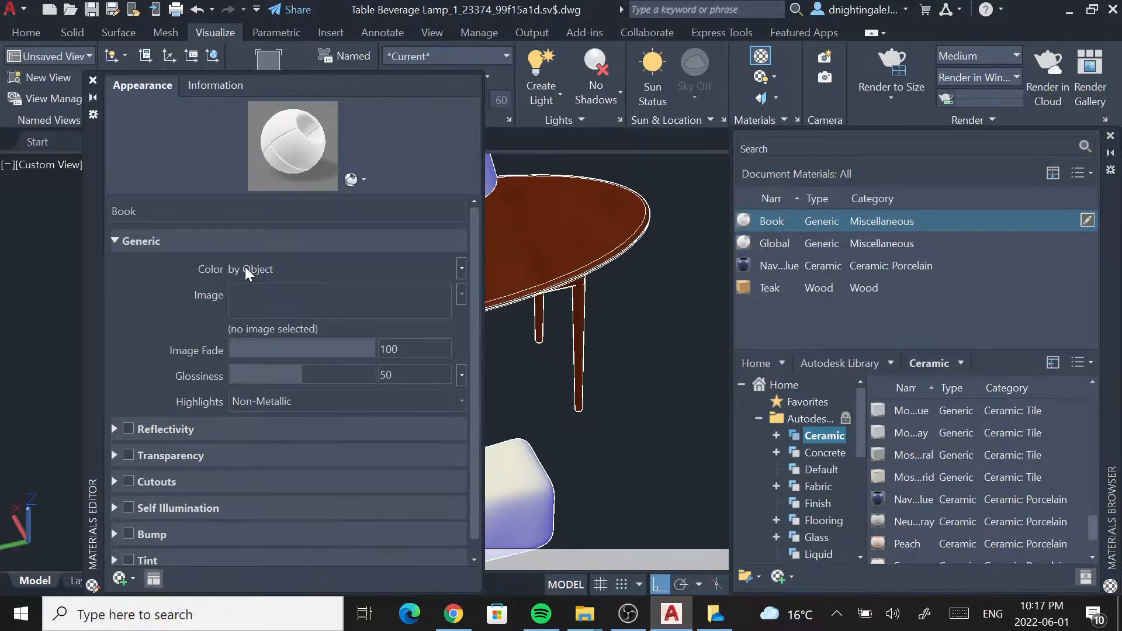
- Give the Book material its own turquoise color, RGB 46, 234, 222, and close the Materials Editor
left_click(461, 268)
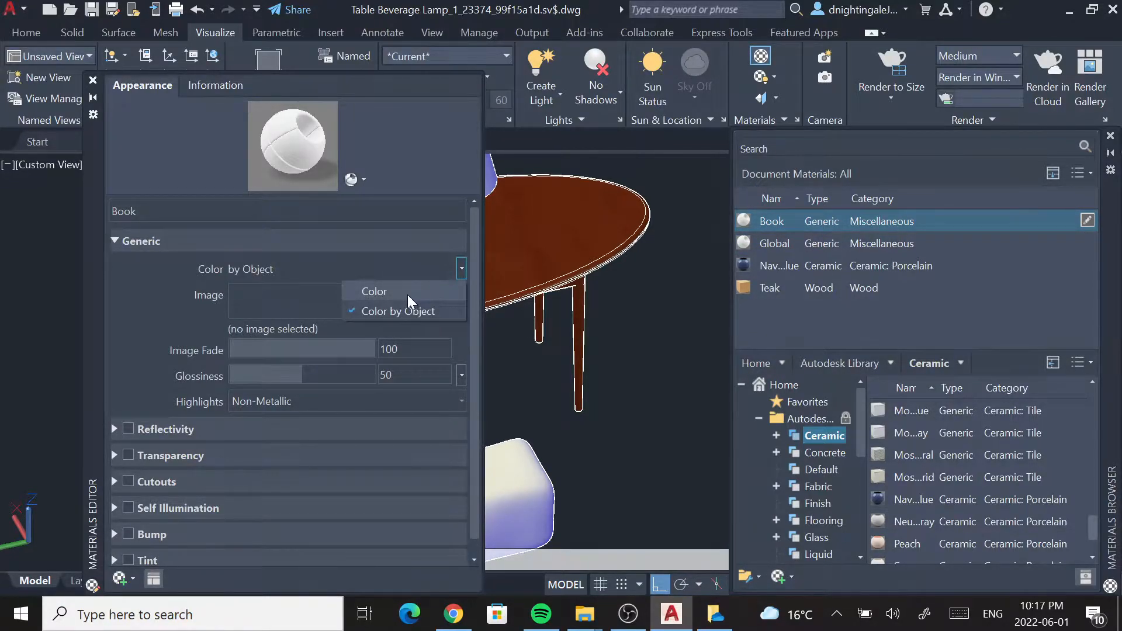
left_click(398, 290)
left_click(462, 269)
left_click(402, 290)
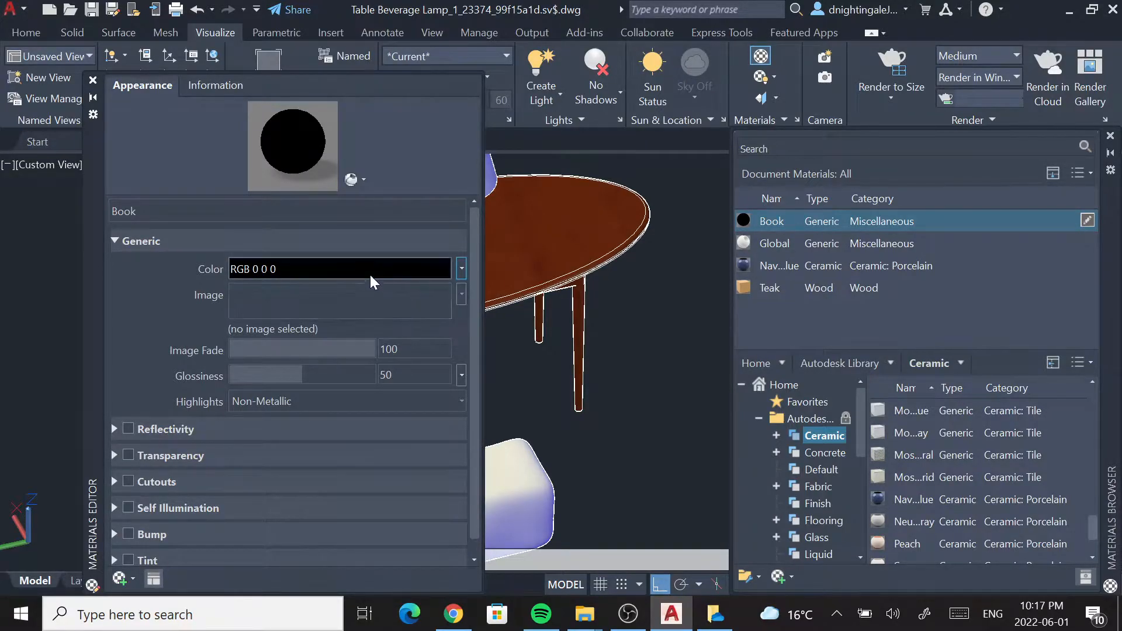
left_click(355, 264)
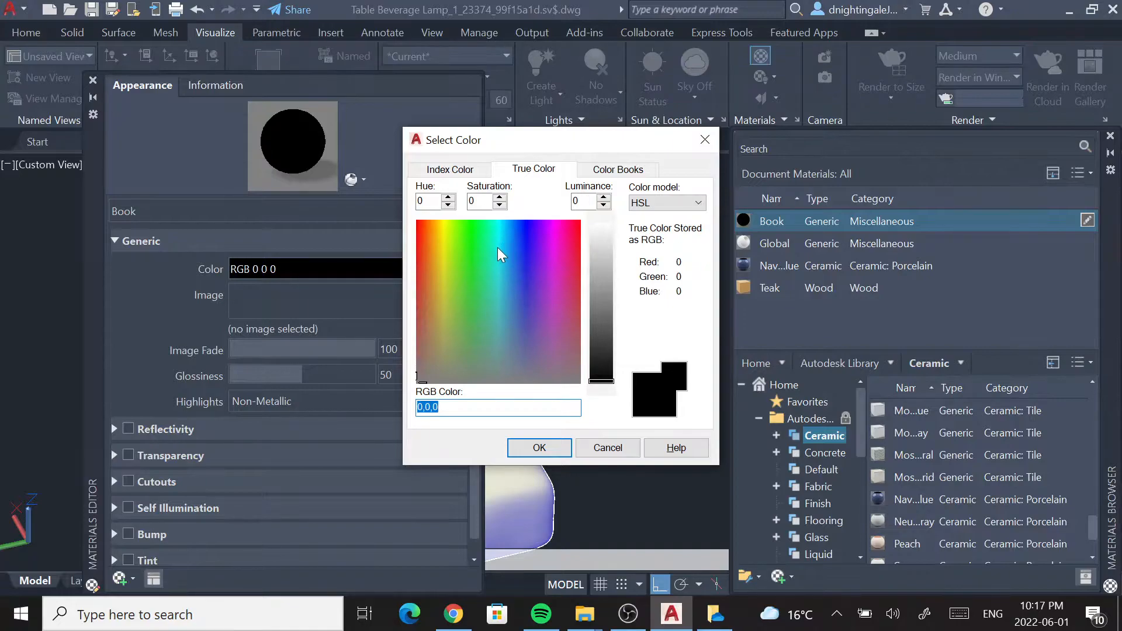
left_click(496, 248)
mouse_move(608, 297)
left_mouse_down()
mouse_move(566, 421)
mouse_move(607, 409)
mouse_move(618, 296)
left_mouse_up()
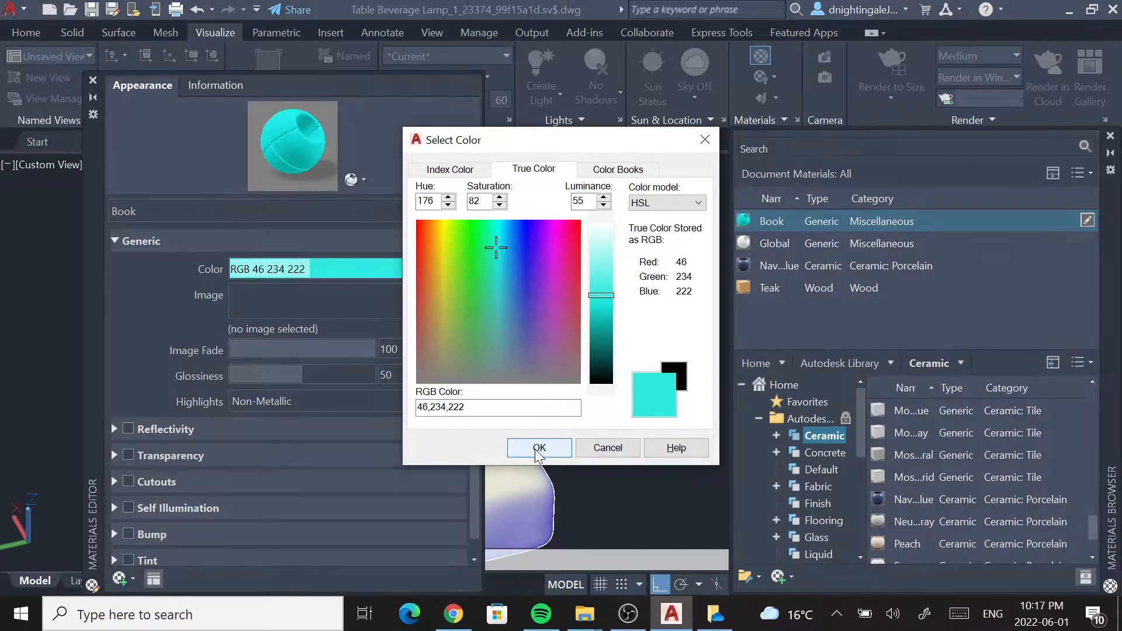
left_click(538, 450)
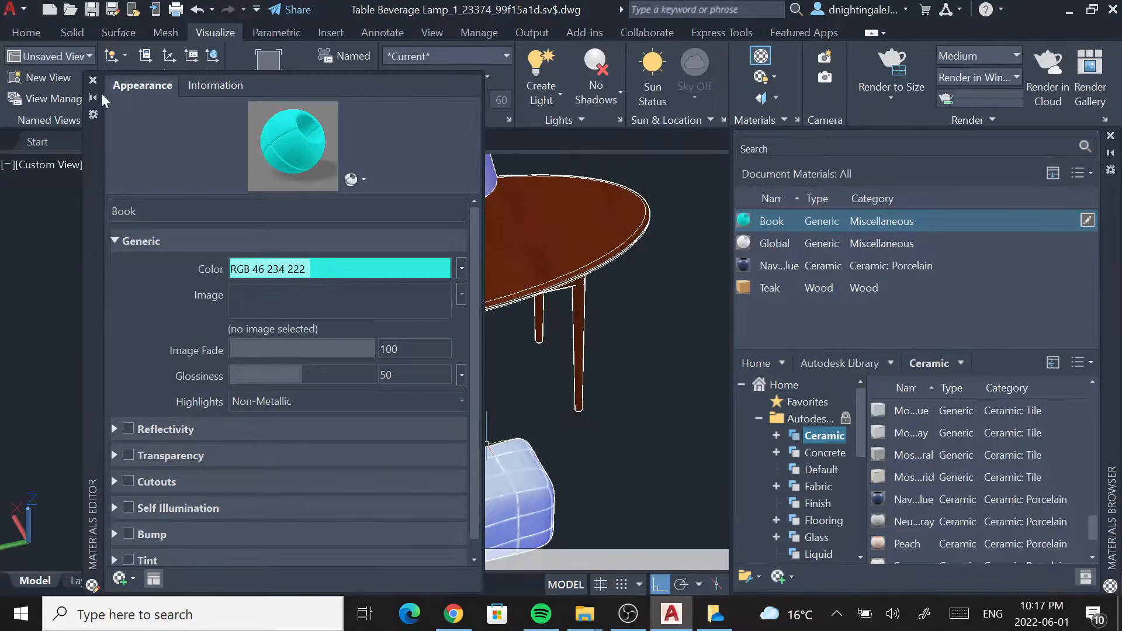
left_click(92, 79)
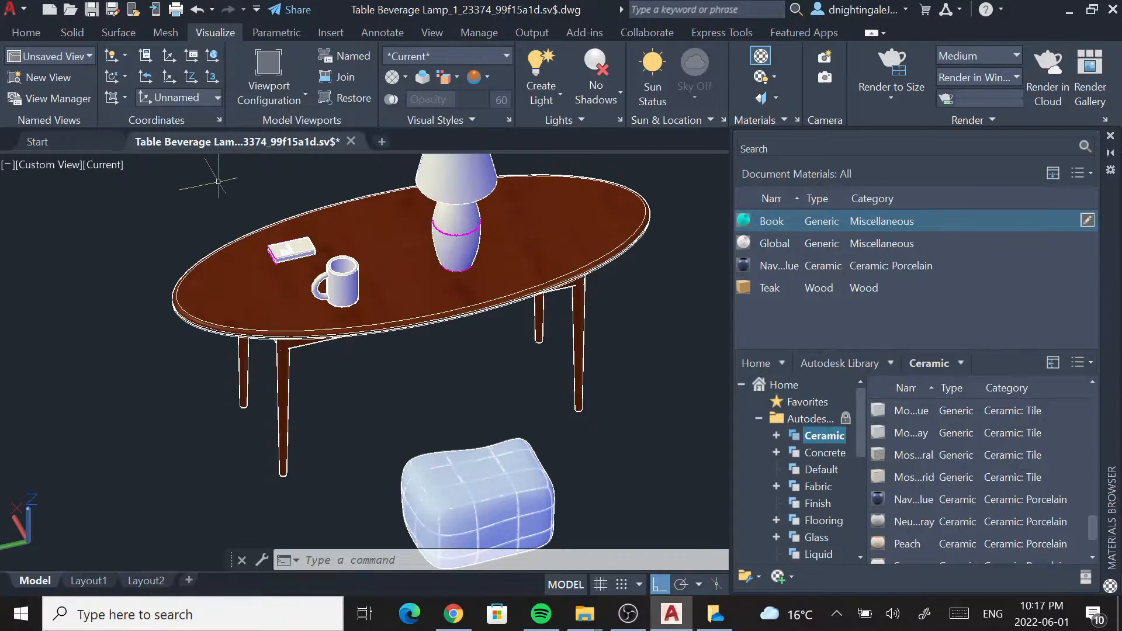
- Explode the book on the tabletop into its separate parts
scroll(292, 263, "up", 5)
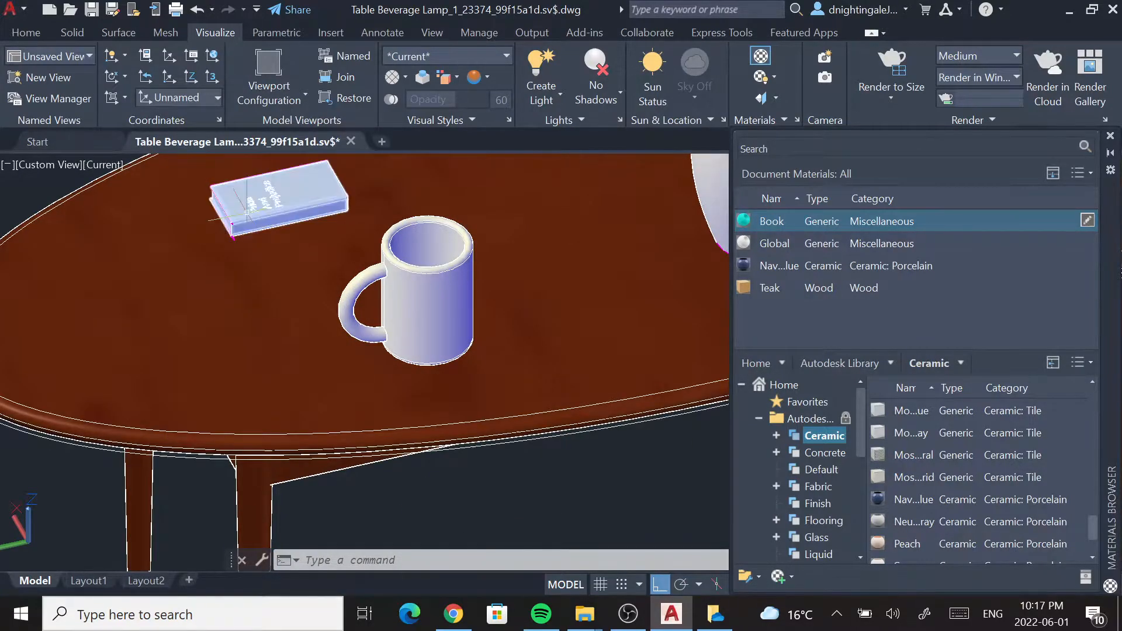
left_click(247, 213)
mouse_move(261, 256)
middle_mouse_down("shift")
mouse_move(340, 284)
mouse_move(252, 238)
middle_mouse_up("shift")
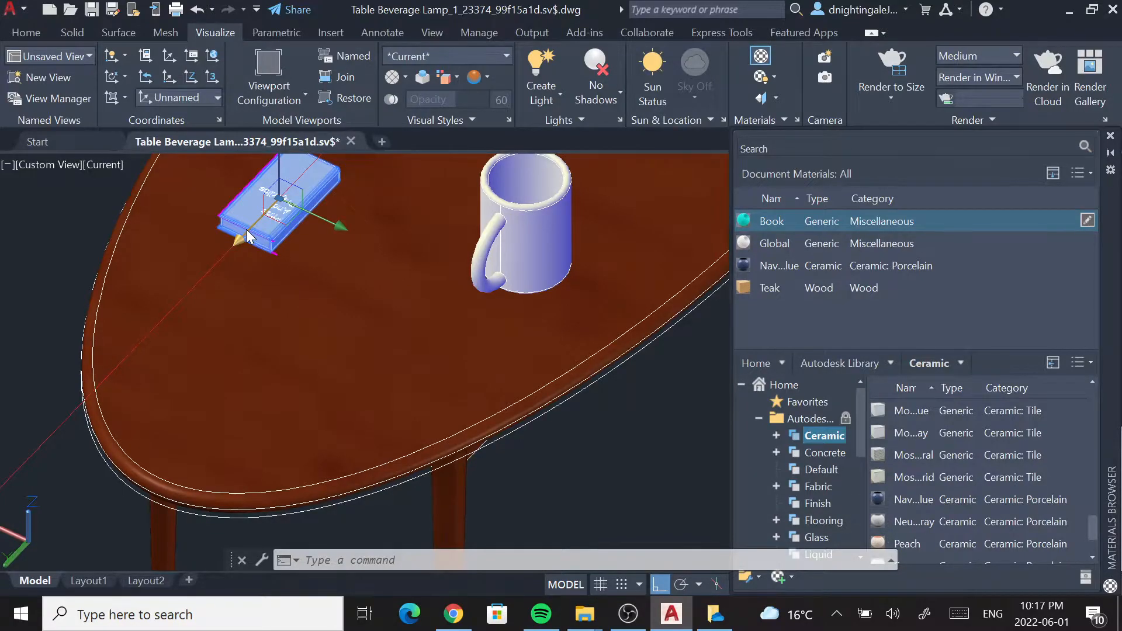
type("x")
key("Return")
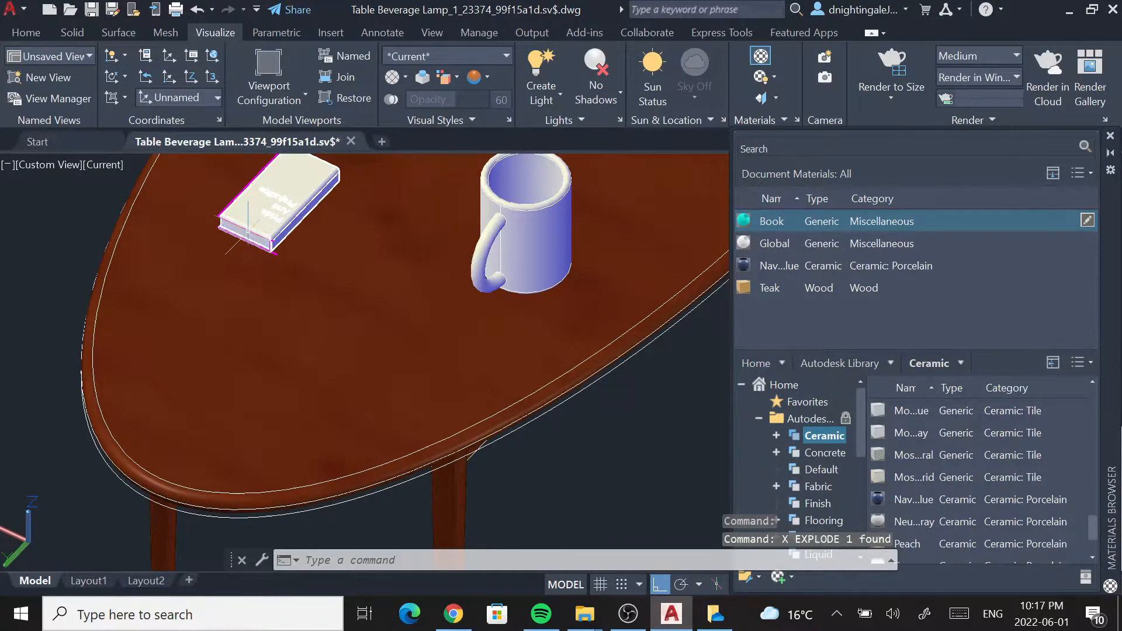
- Apply the turquoise Book material to the cover parts of the exploded book
left_click(664, 235)
left_click_drag(787, 223, 273, 205)
left_click_drag(776, 224, 308, 194)
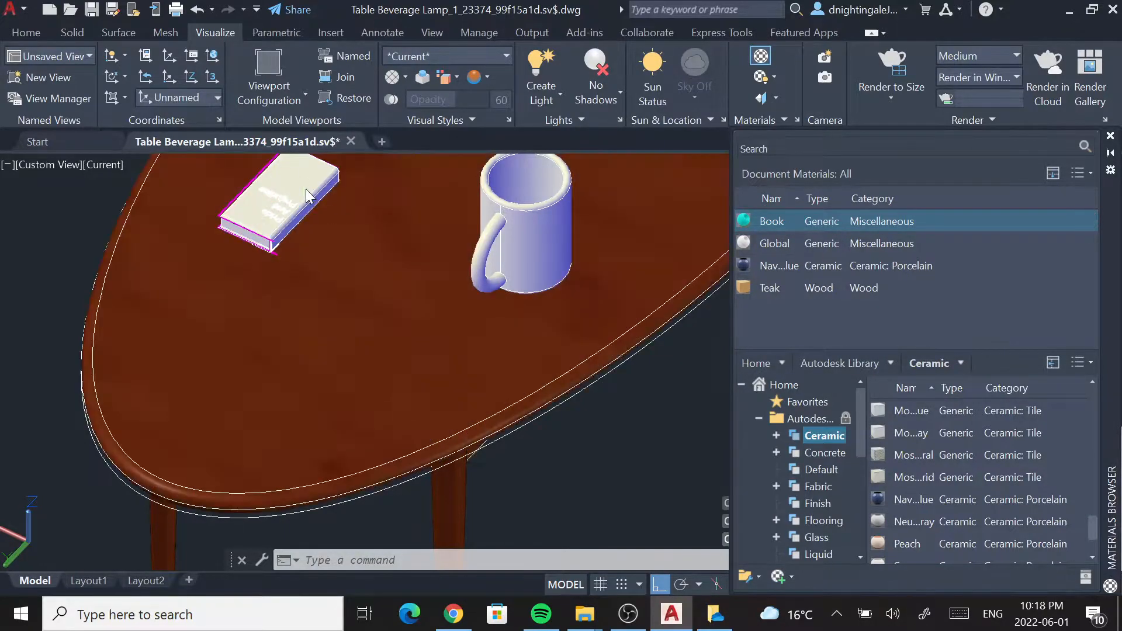
scroll(292, 199, "up", 5)
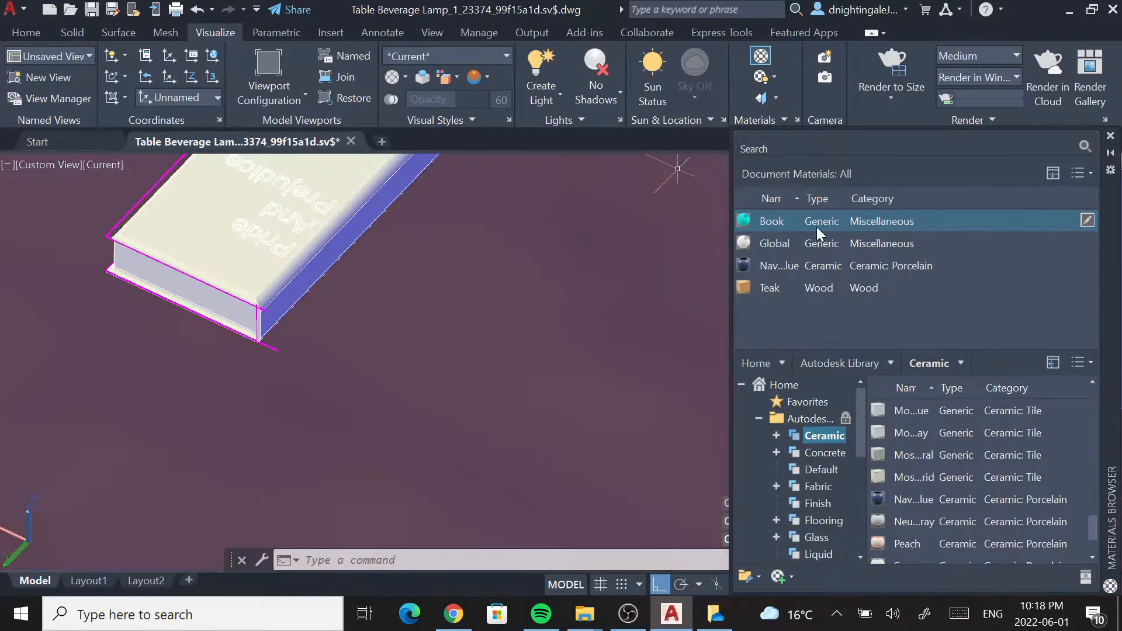
right_click(769, 229)
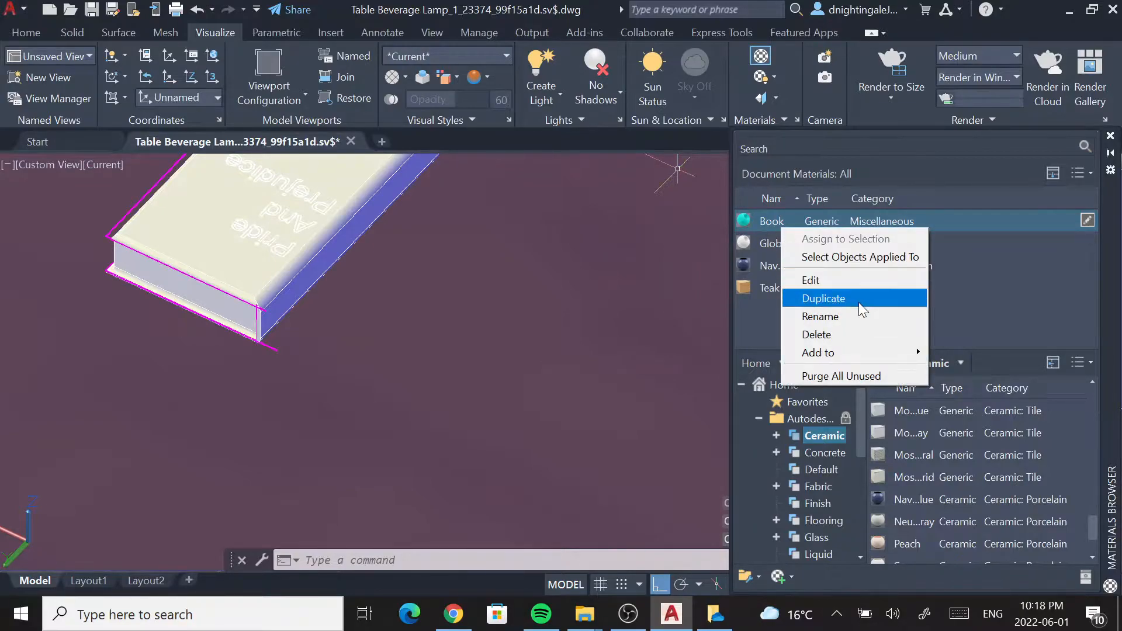
left_click(821, 298)
double_click(745, 245)
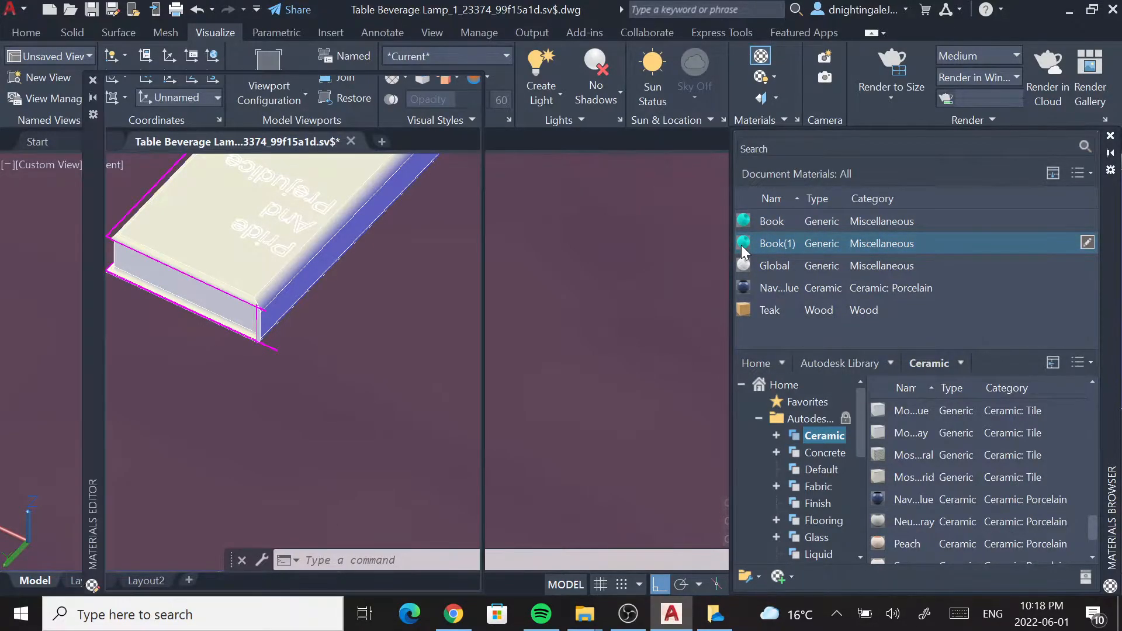
left_click(92, 79)
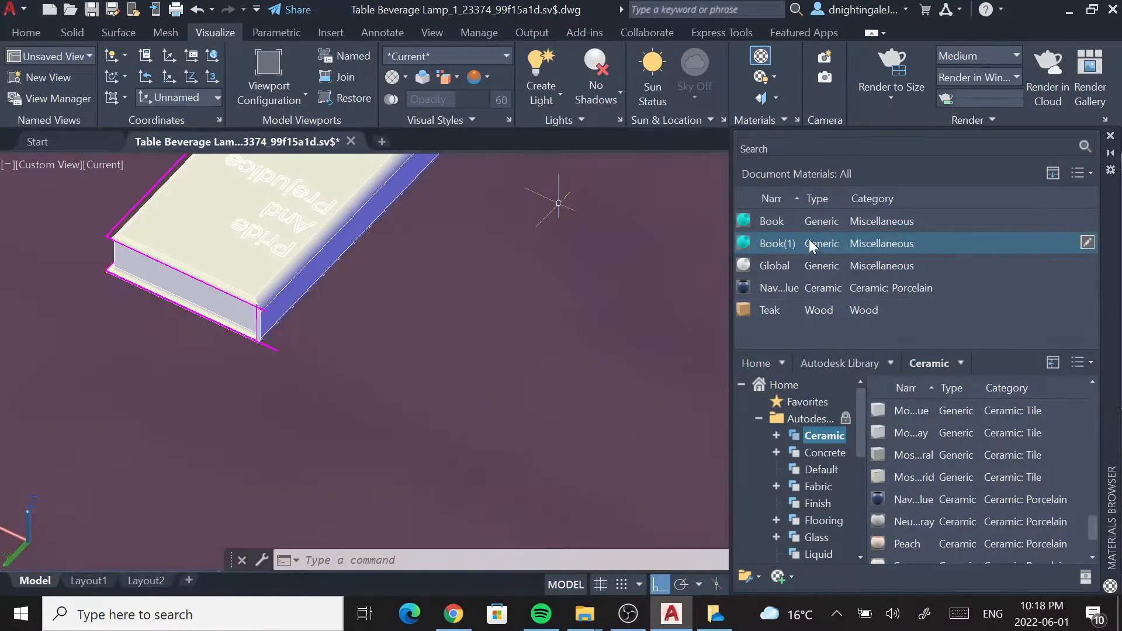
right_click(810, 241)
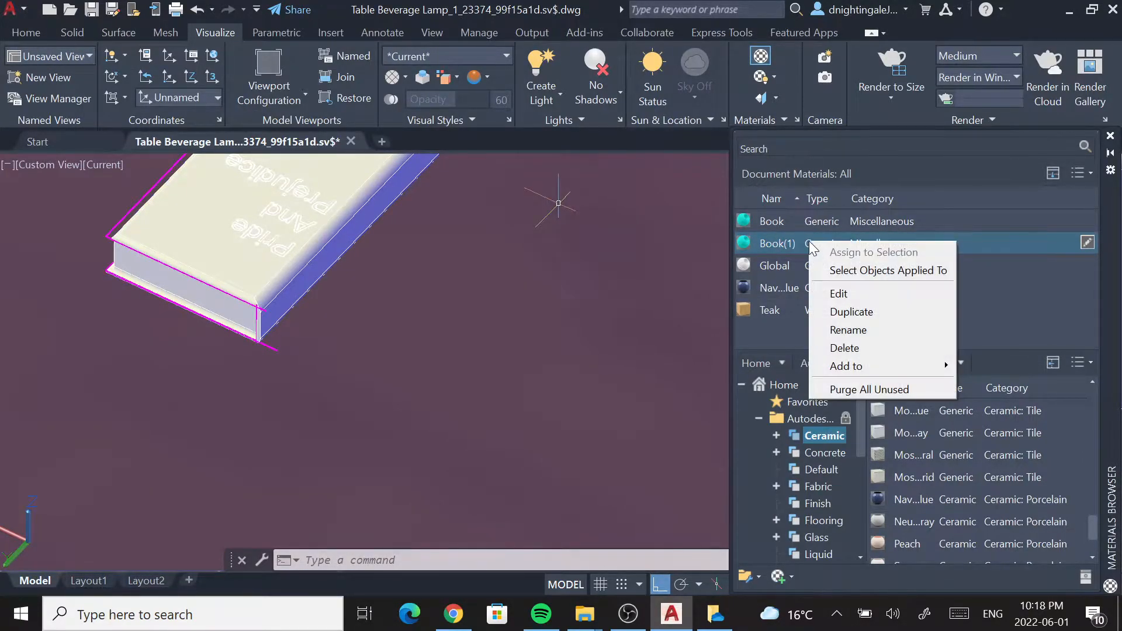
left_click(864, 346)
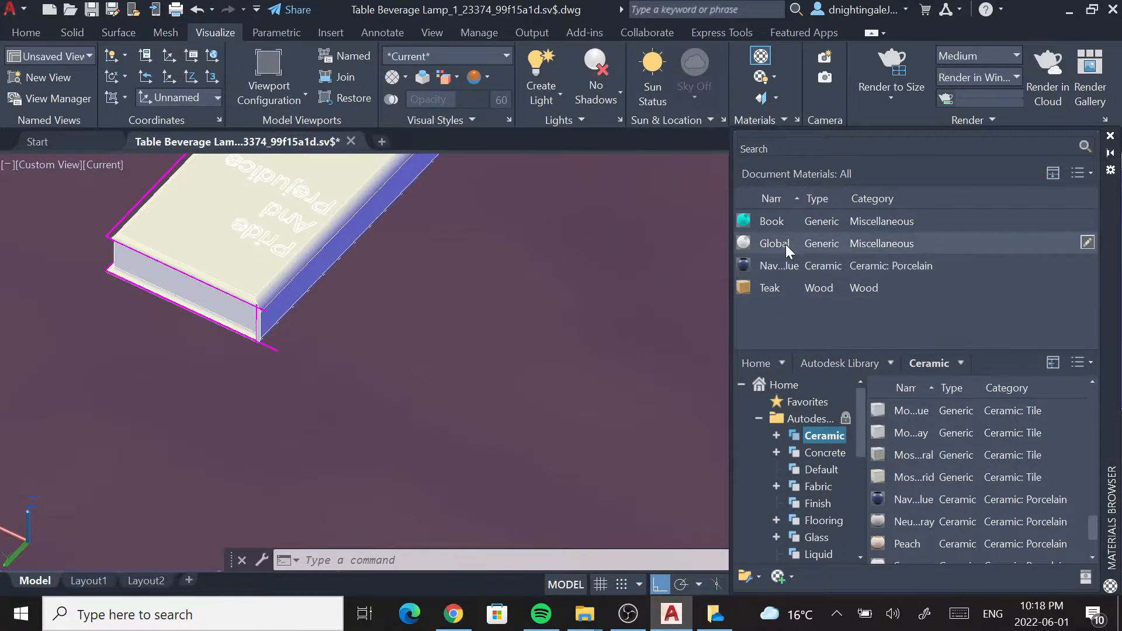
- Apply the Global material to the page block of the book
left_click_drag(221, 268, 204, 297)
left_click_drag(276, 252, 276, 252)
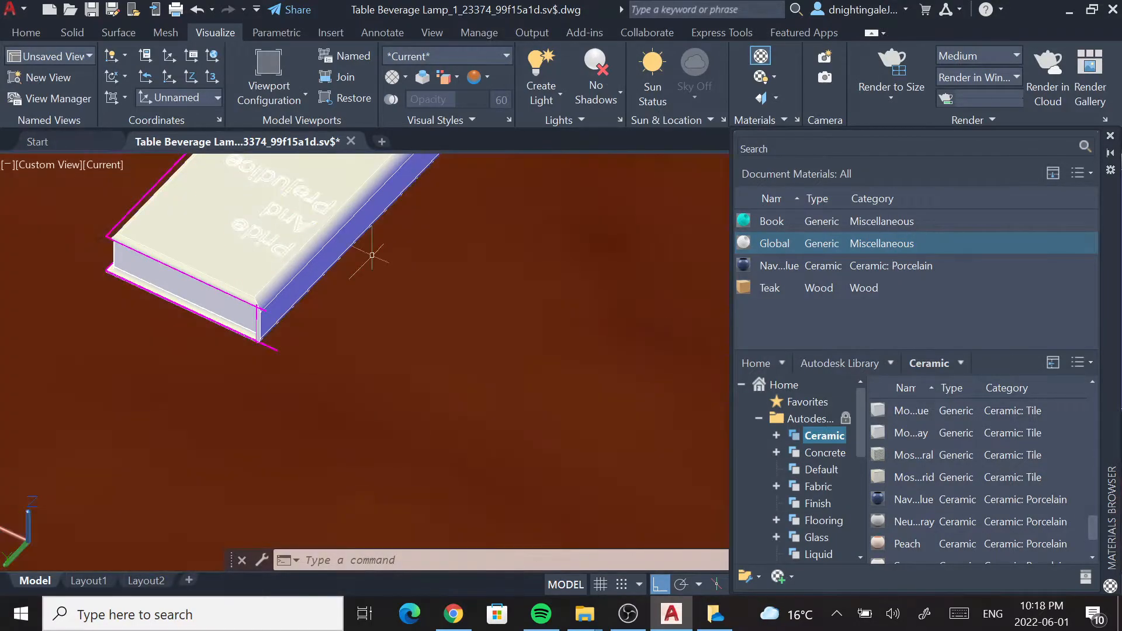
scroll(474, 292, "down", 10)
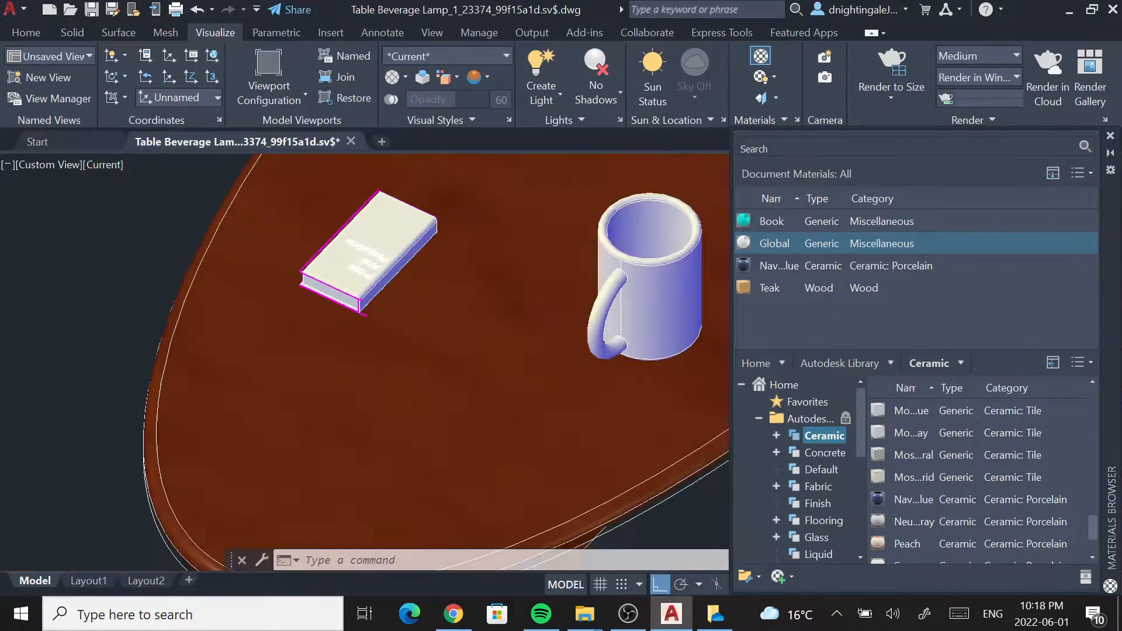
- Duplicate the Global material in the document materials and rename the copy Lamp
middle_click_drag(474, 292, 394, 318)
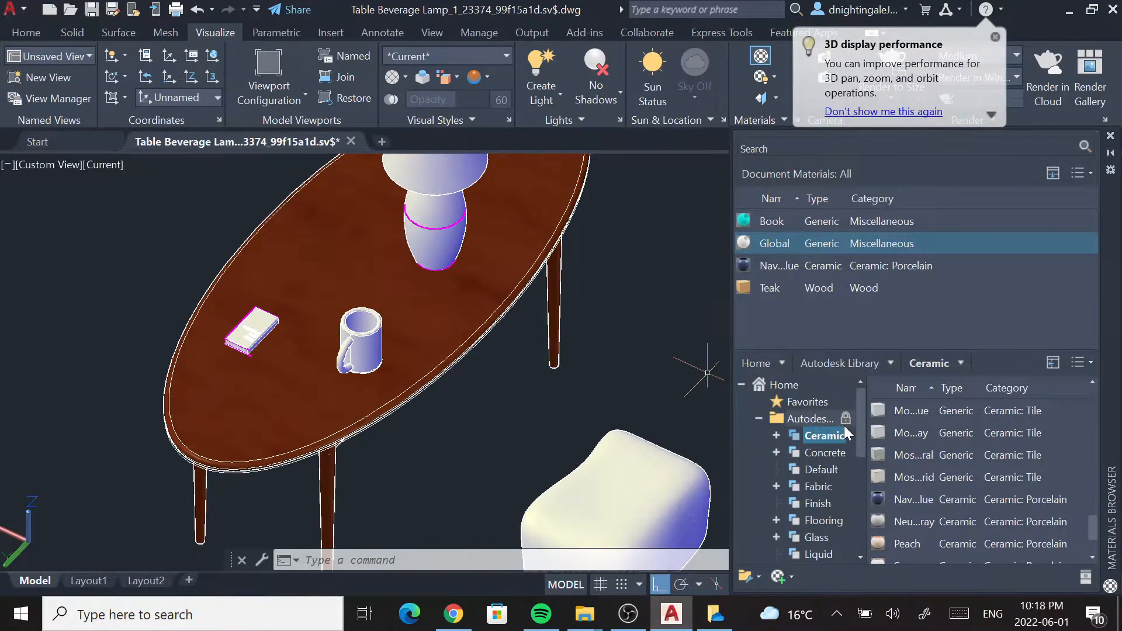
middle_click_drag(467, 327, 468, 269, "shift")
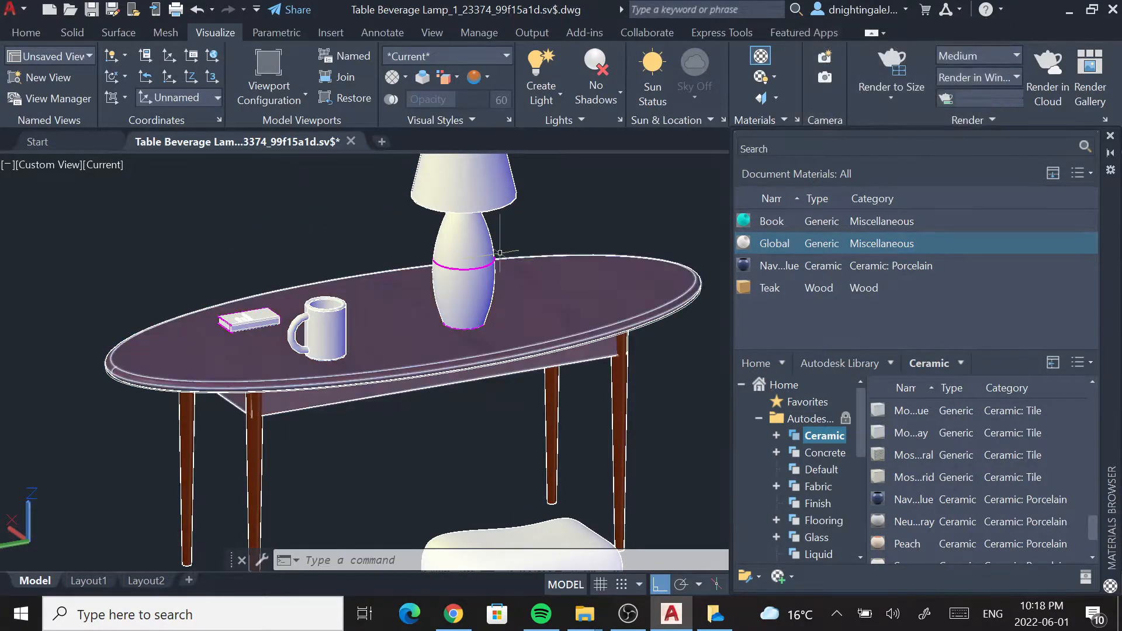
right_click(777, 244)
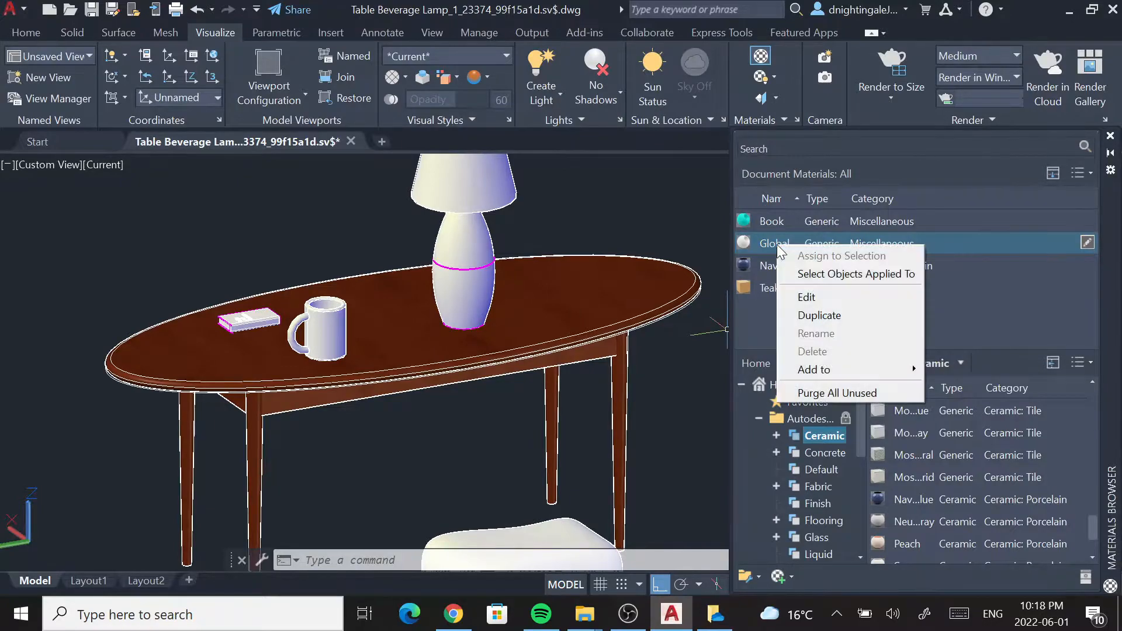
left_click(822, 312)
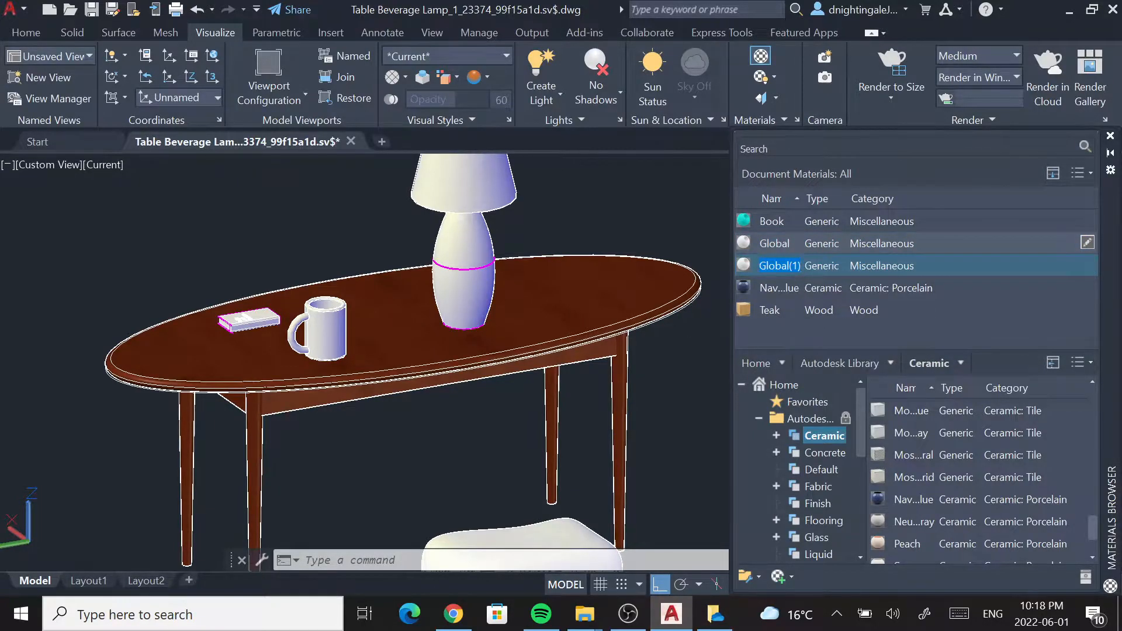
type("Lamp")
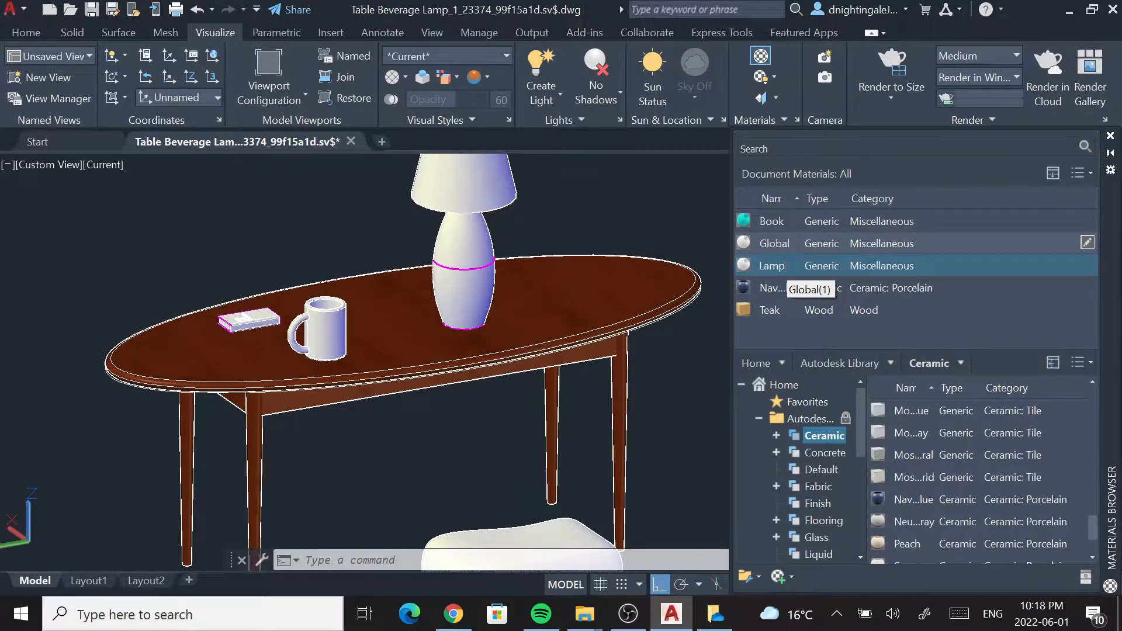
key("Return")
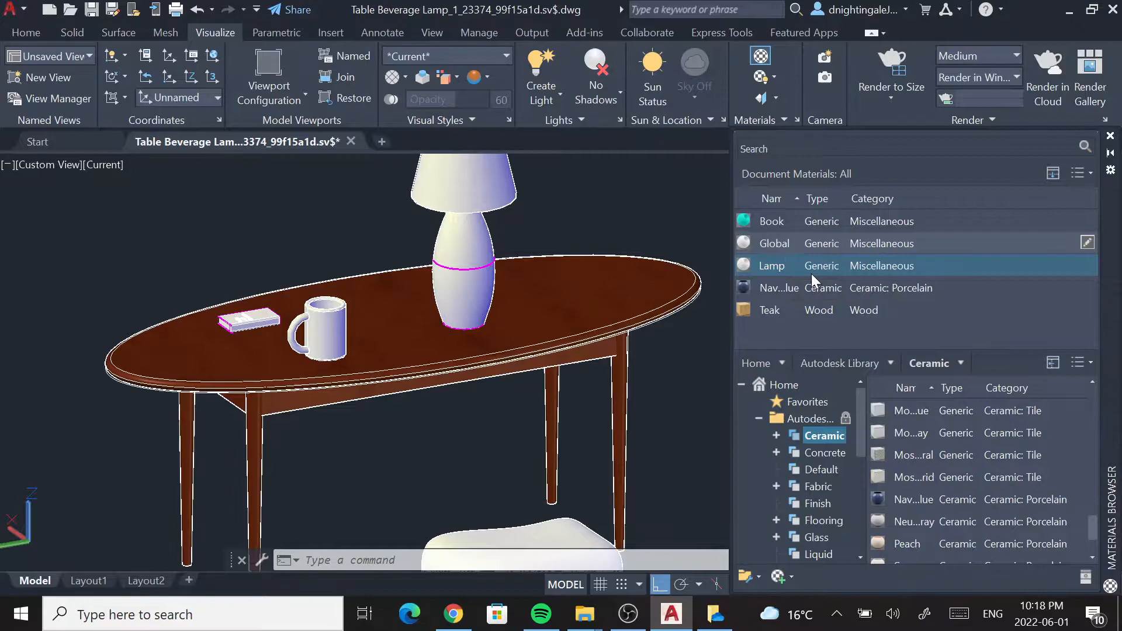
- Give the Lamp material its own light grey color instead of the object color, RGB 217, 217, 217
double_click(749, 264)
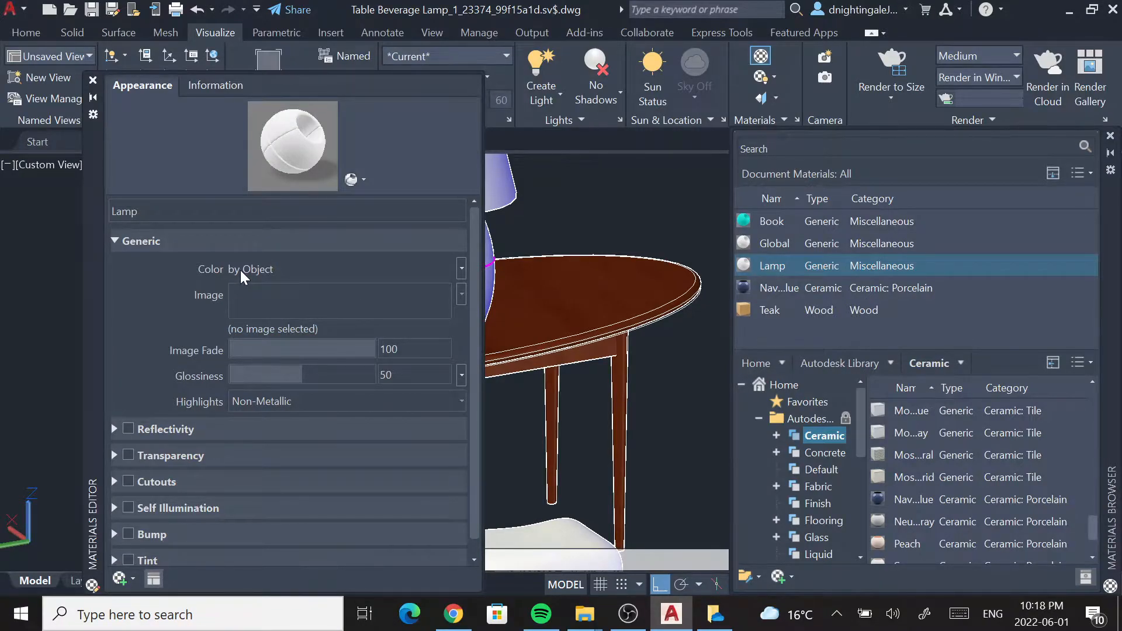
left_click(459, 268)
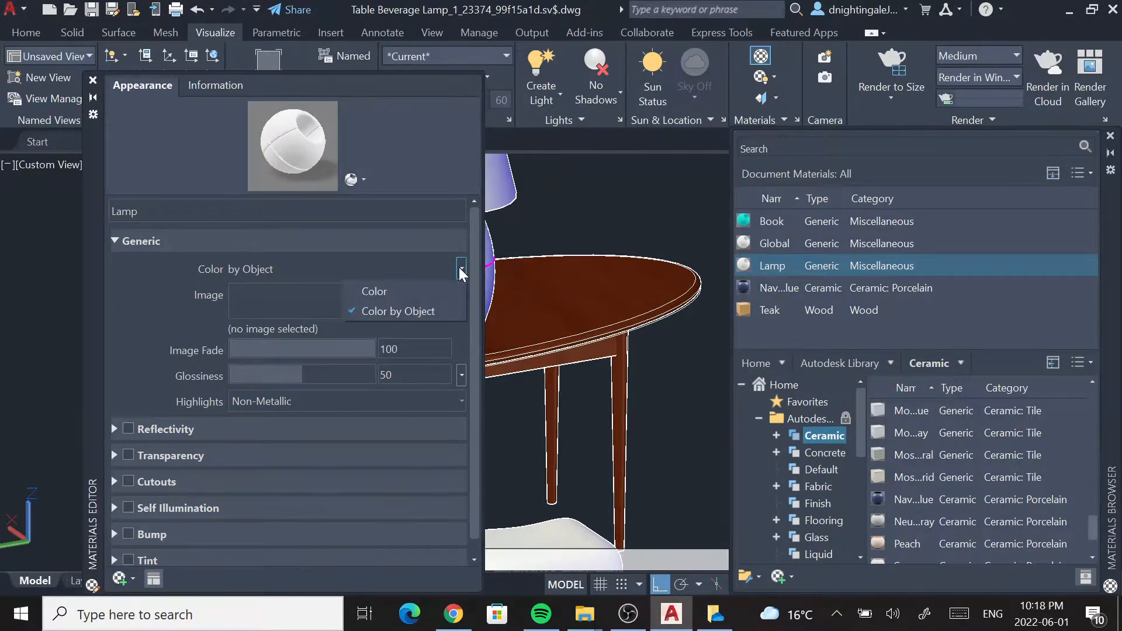
left_click(375, 297)
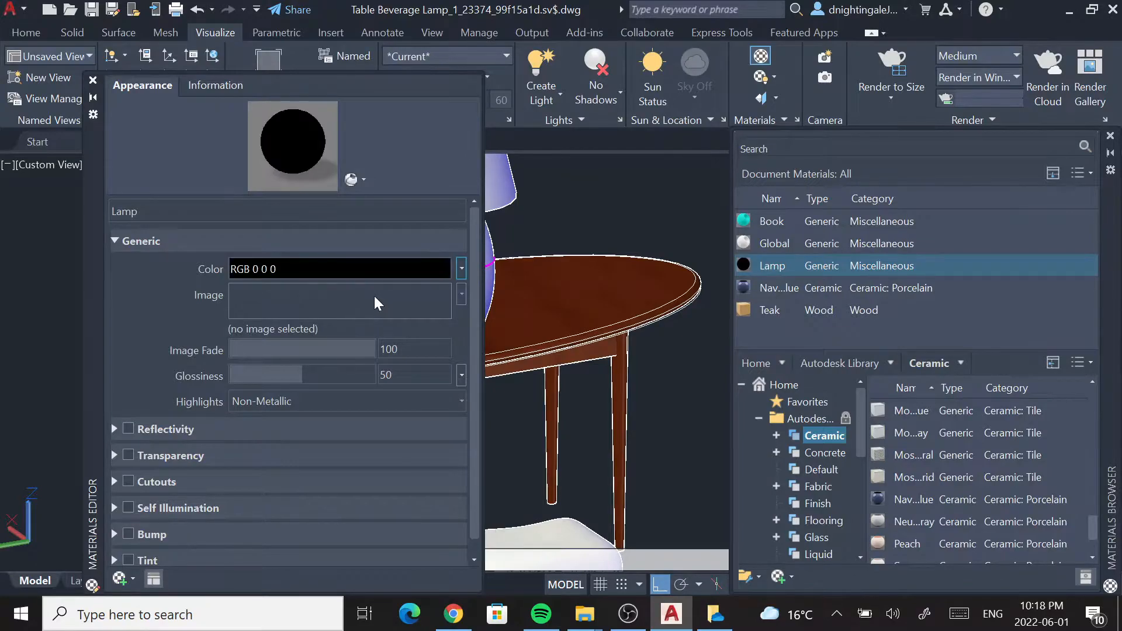
left_click(281, 264)
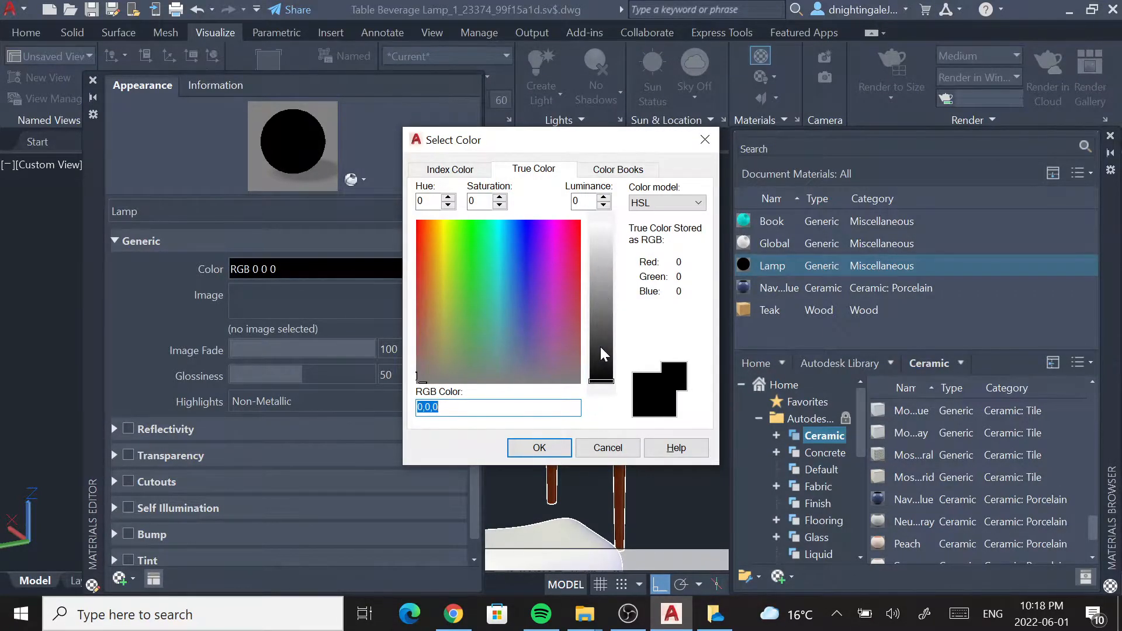
left_click(602, 349)
mouse_move(597, 351)
left_mouse_down()
mouse_move(601, 238)
mouse_move(601, 248)
left_mouse_up()
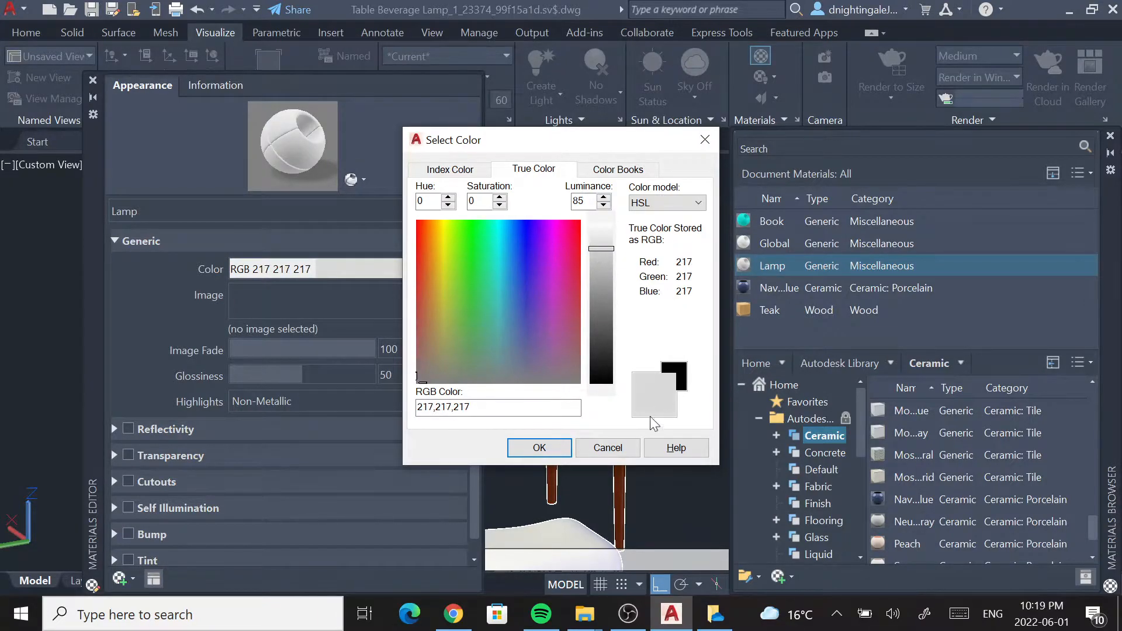
left_click(539, 448)
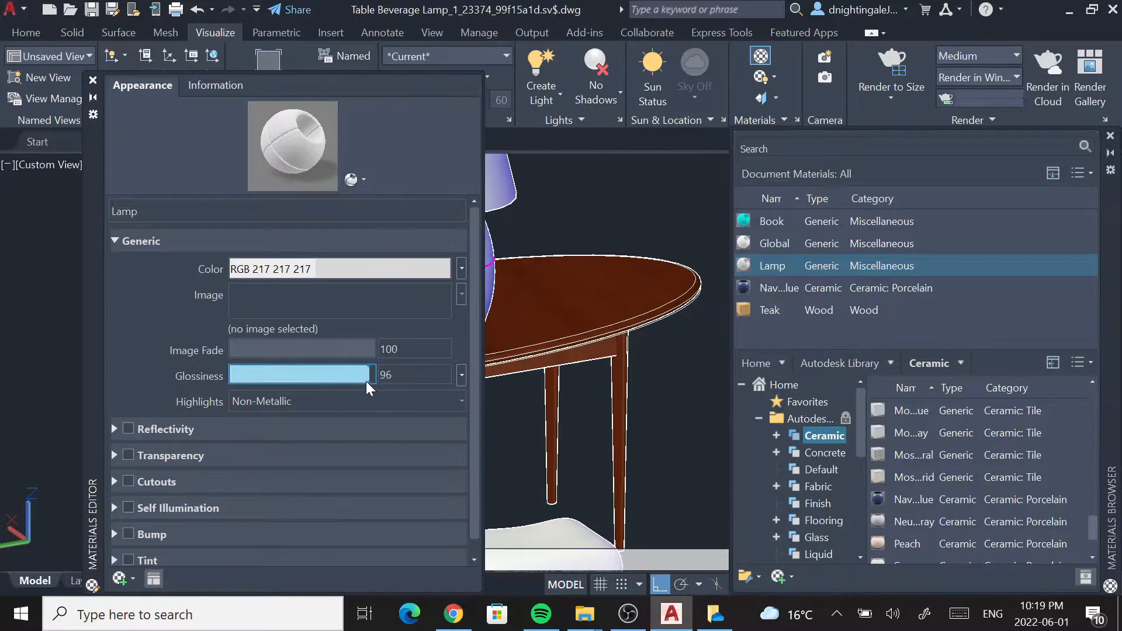
- Set the Lamp material's glossiness to 78, leave reflectivity off, and close the Materials Editor
left_click_drag(348, 383, 343, 382)
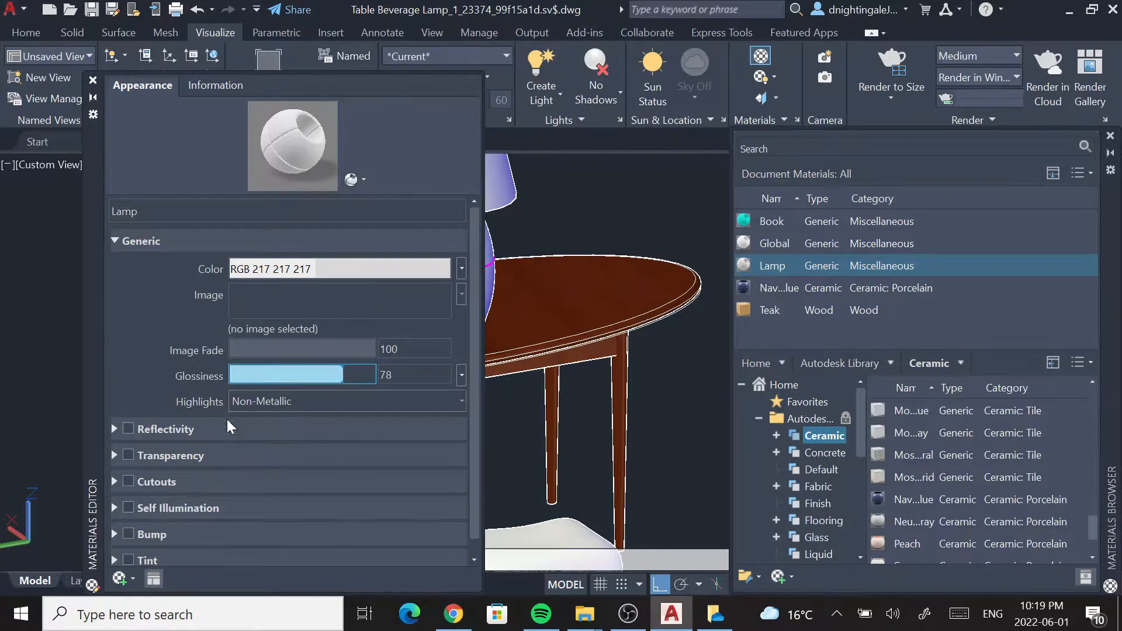
left_click(127, 428)
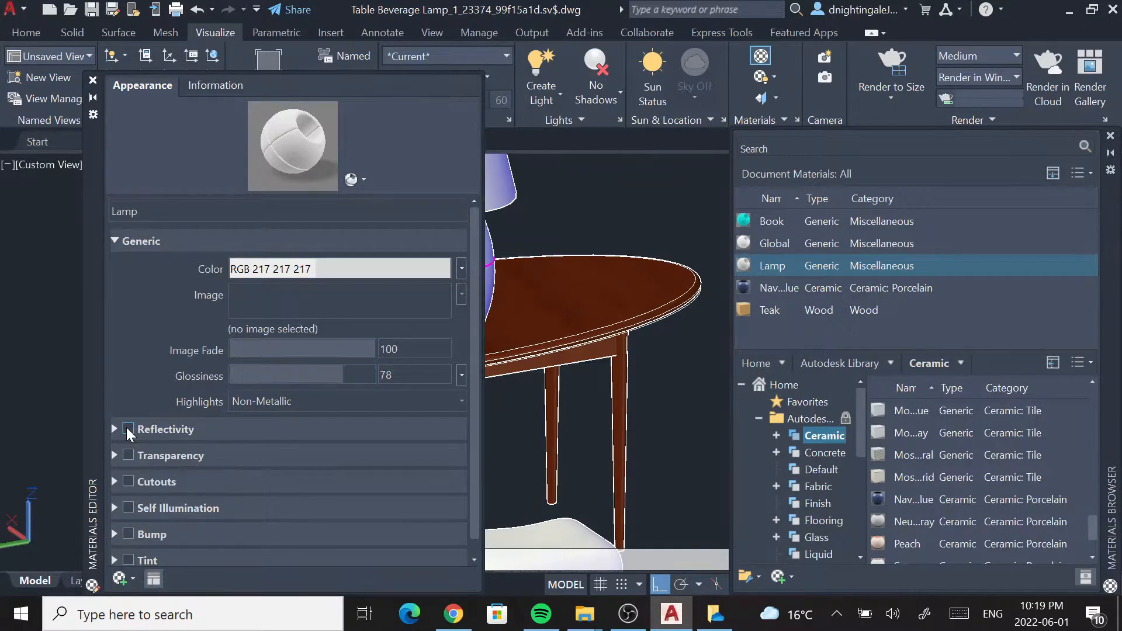
left_click(127, 429)
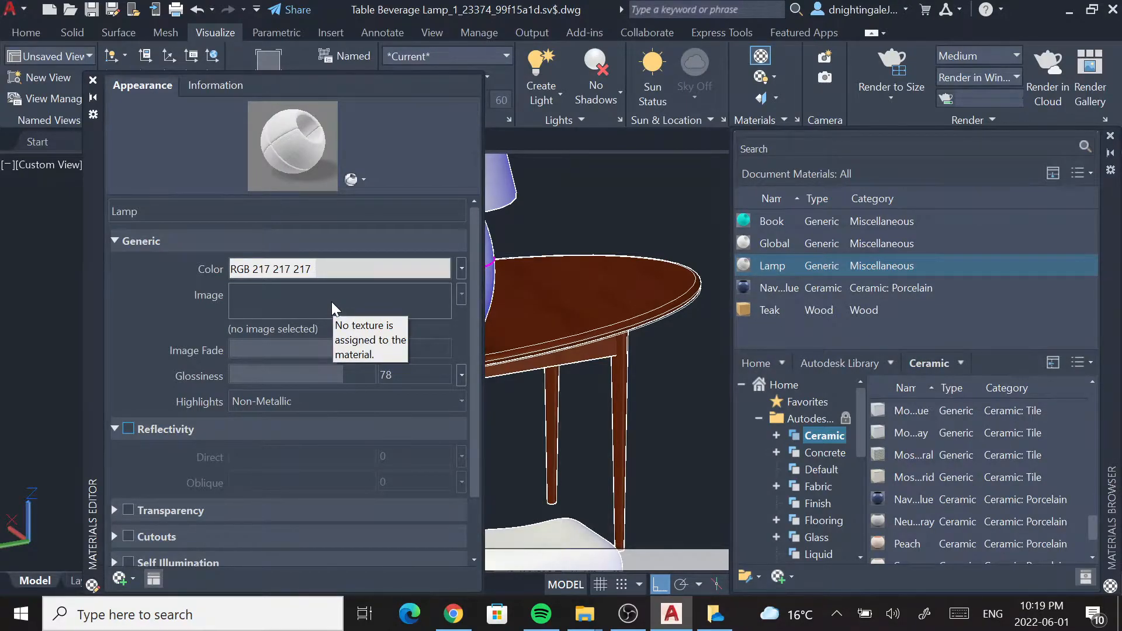
scroll(262, 440, "down", 3)
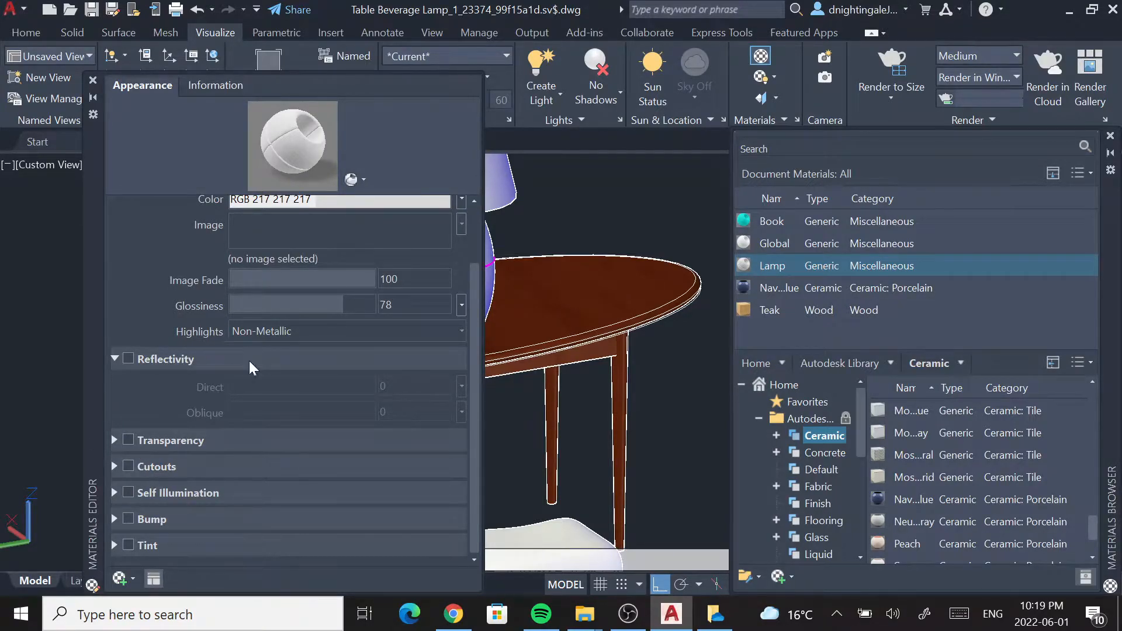
left_click(94, 80)
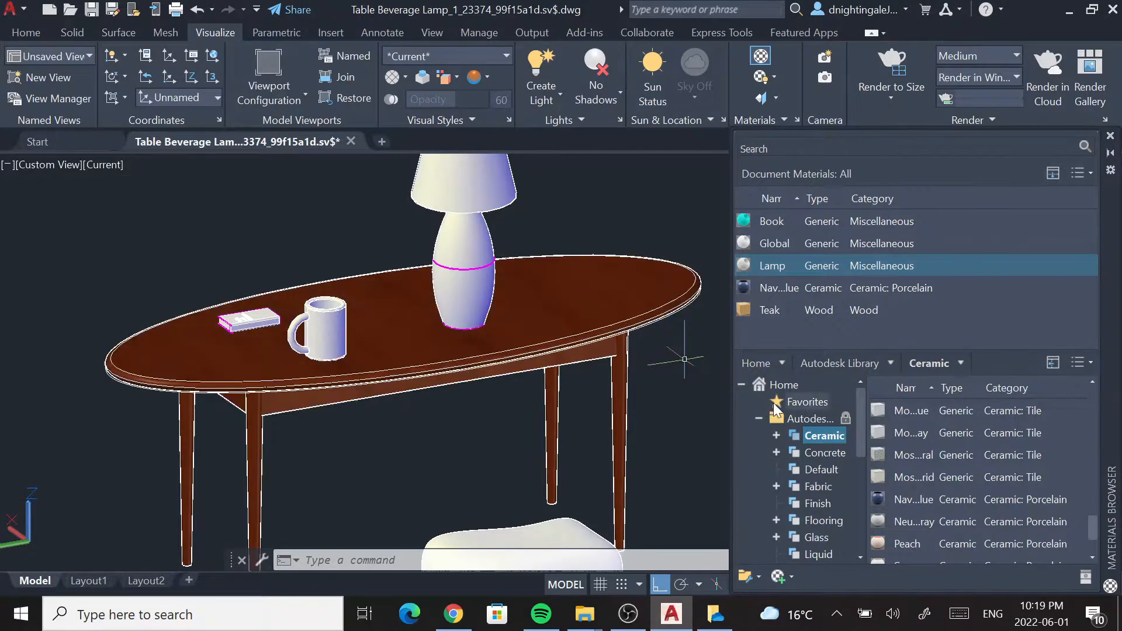
- Add Burlap from the library's Fabric category to the document materials and apply it to the lampshade
left_click_drag(863, 433, 872, 461)
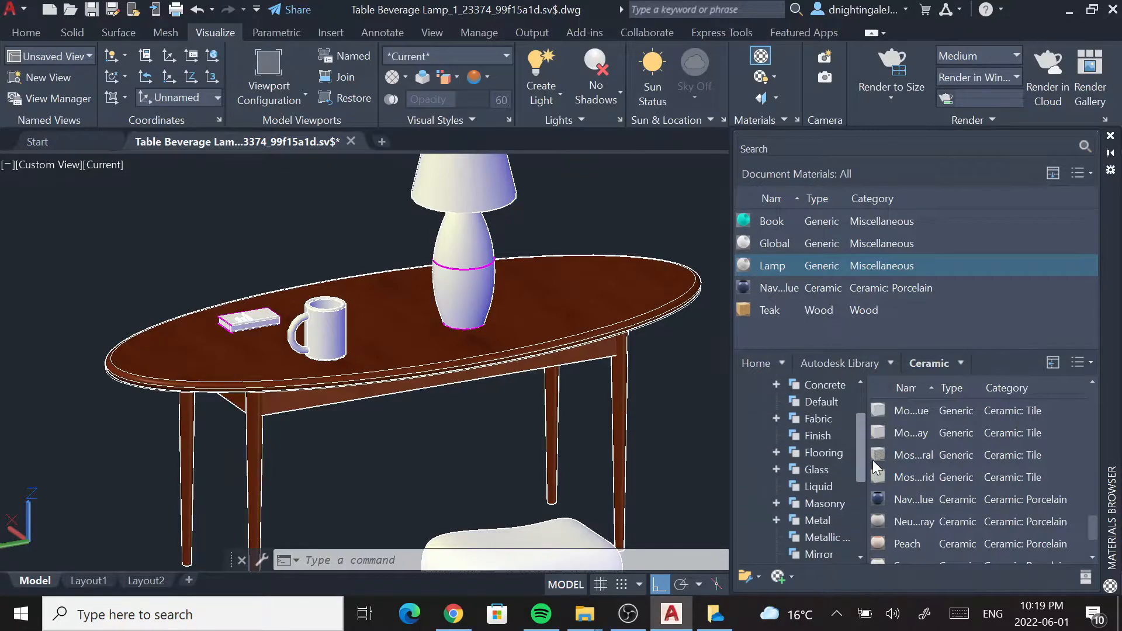
left_click(818, 419)
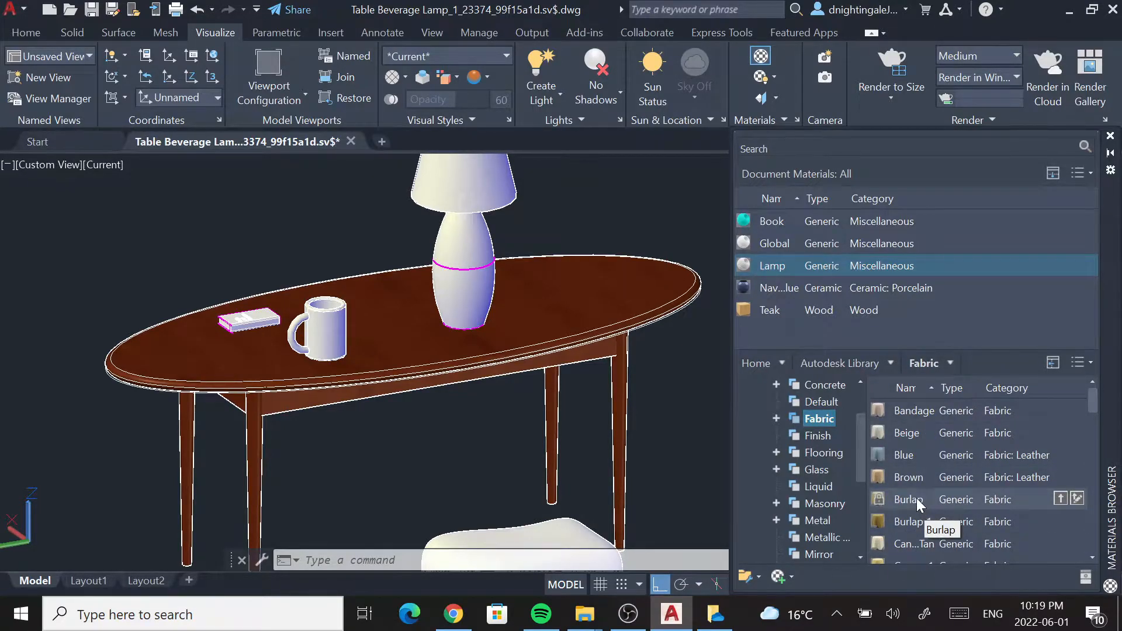
left_click(1060, 497)
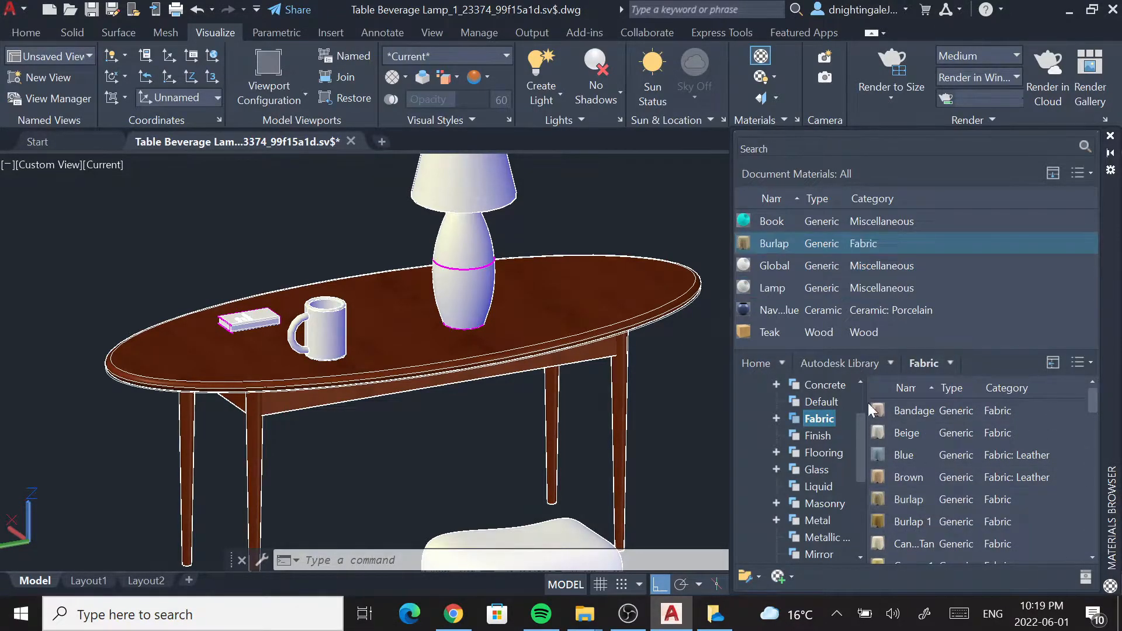
left_click_drag(462, 196, 479, 190)
middle_click_drag(498, 141, 485, 221)
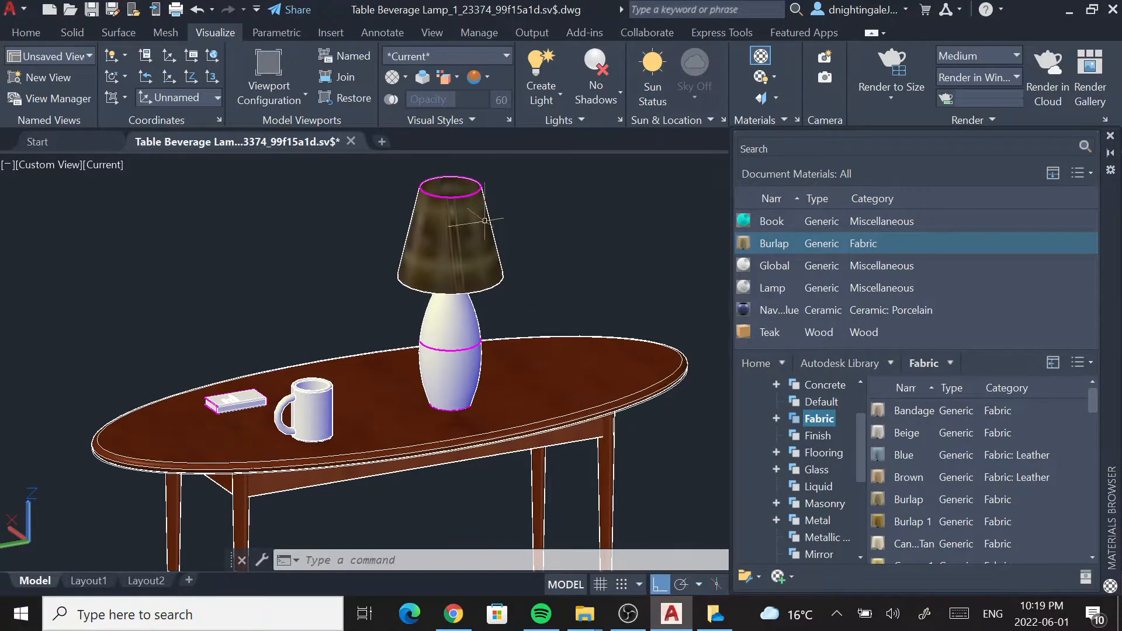
- Edit the Burlap document material and set its color to a light cream, RGB 234, 227, 215
double_click(744, 244)
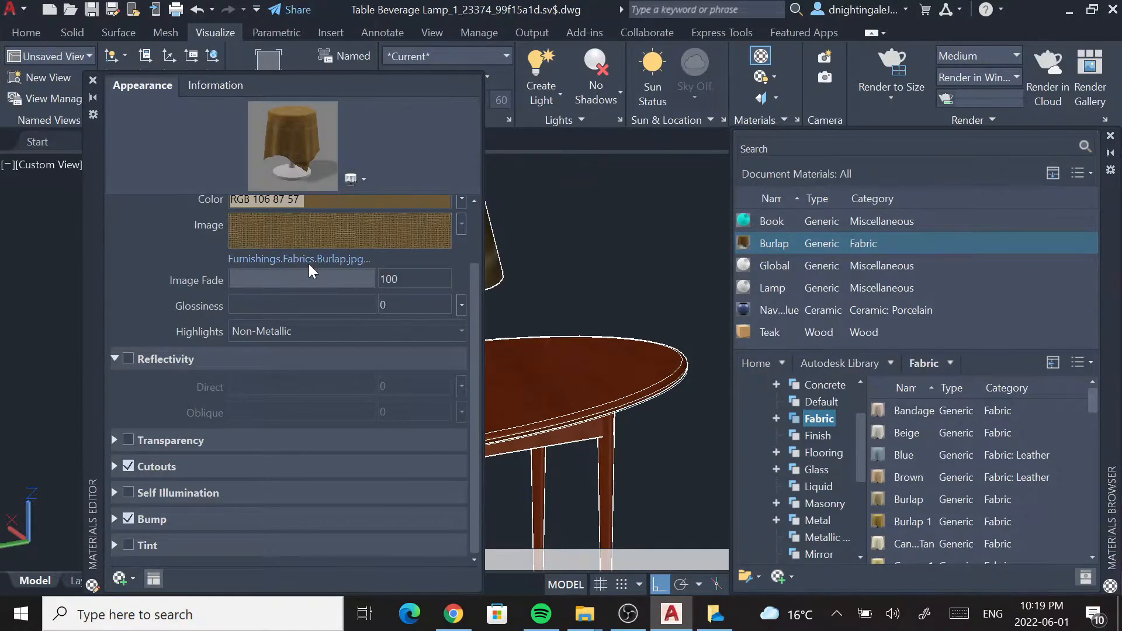
left_click(325, 205)
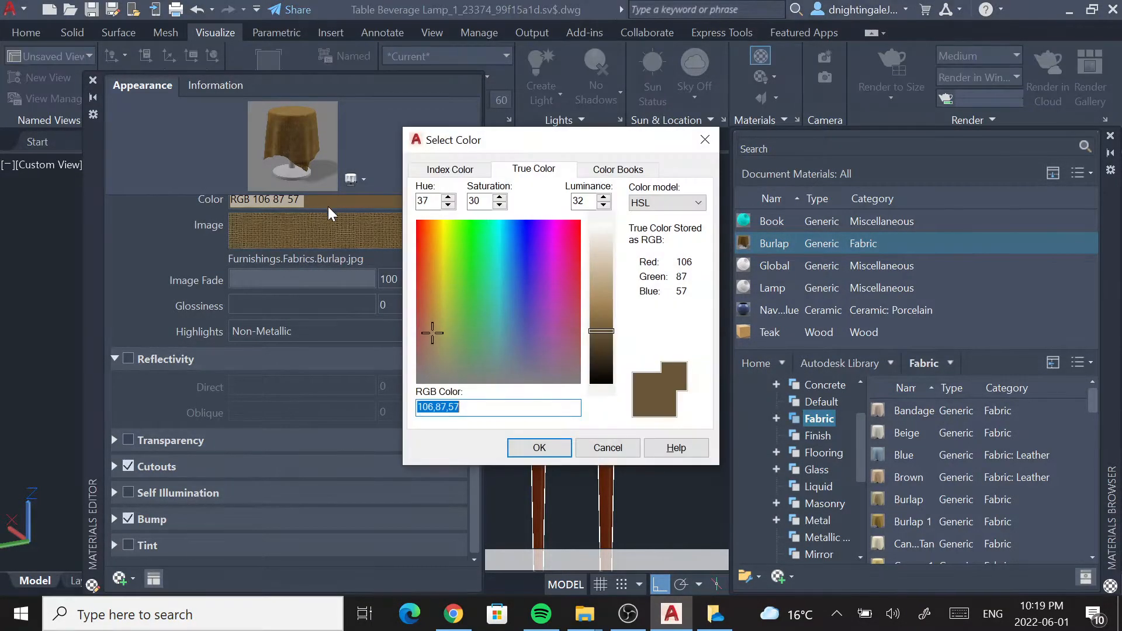
left_click_drag(602, 331, 603, 244)
left_click(549, 447)
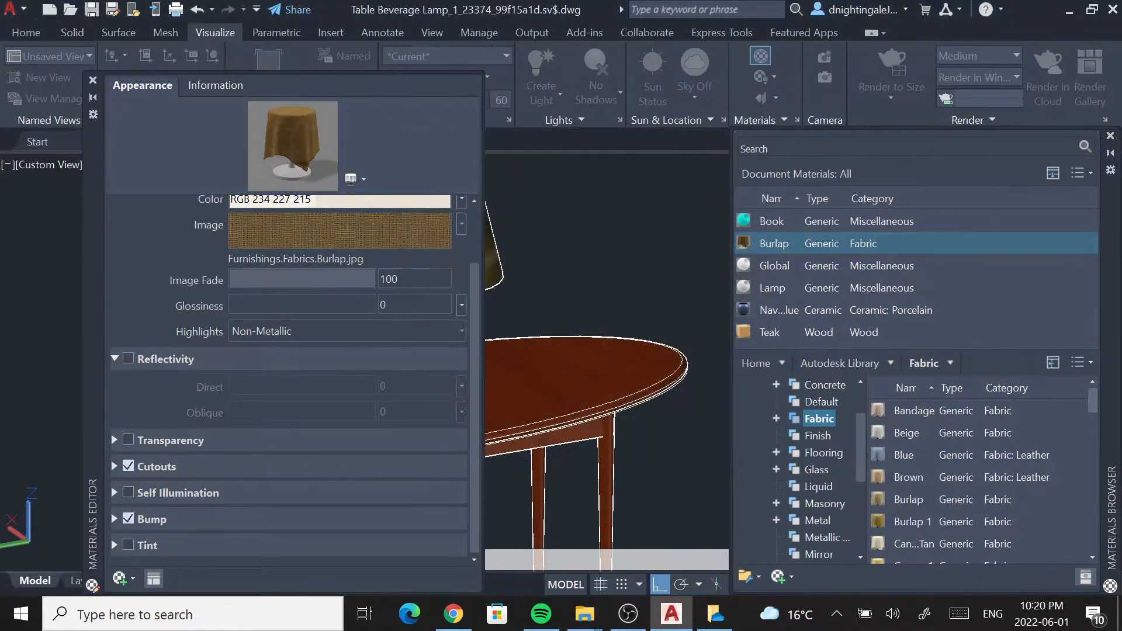
- Keep Burlap's highlights Non-Metallic, close the Materials Editor, and reapply the edited Burlap material to the lampshade
left_click(374, 327)
left_click(370, 367)
left_click(461, 329)
left_click(446, 354)
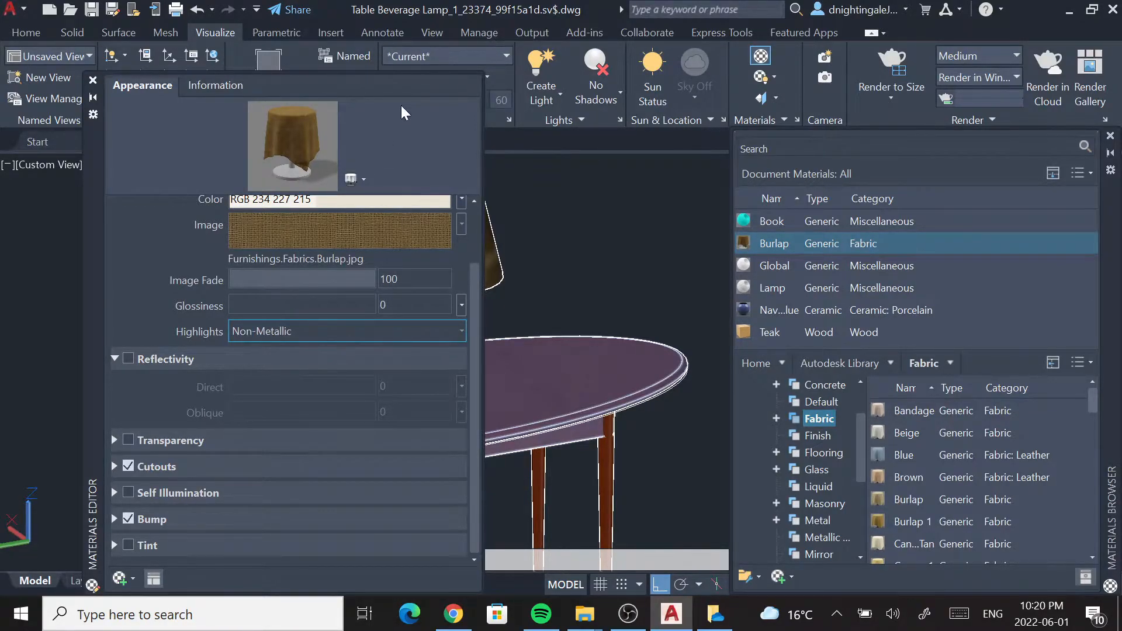
left_click(91, 80)
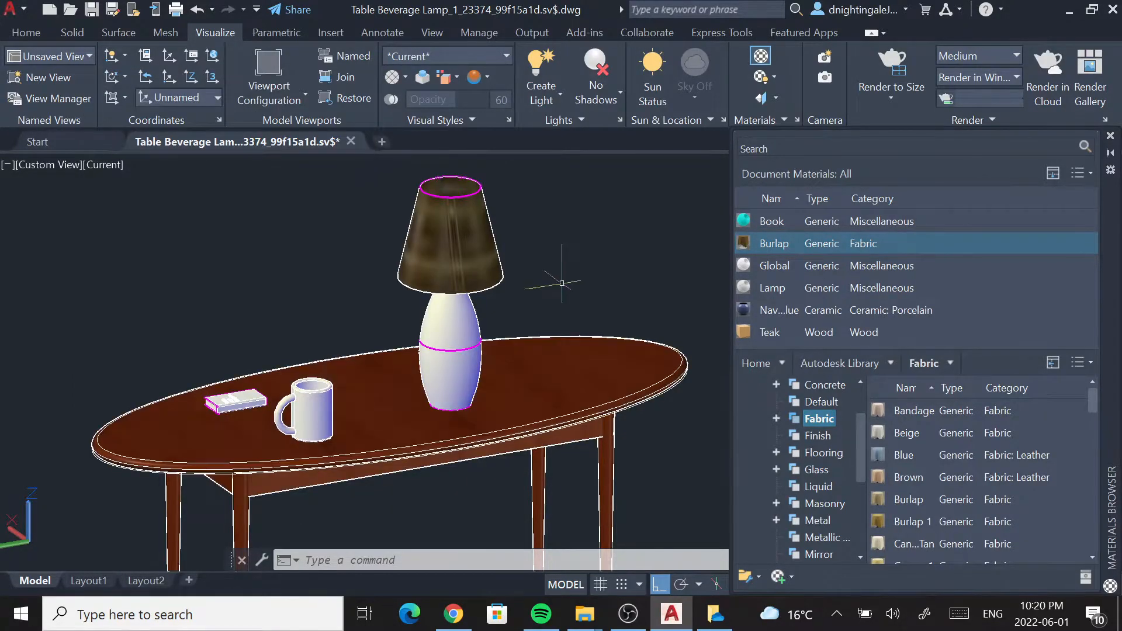
left_click_drag(783, 243, 486, 246)
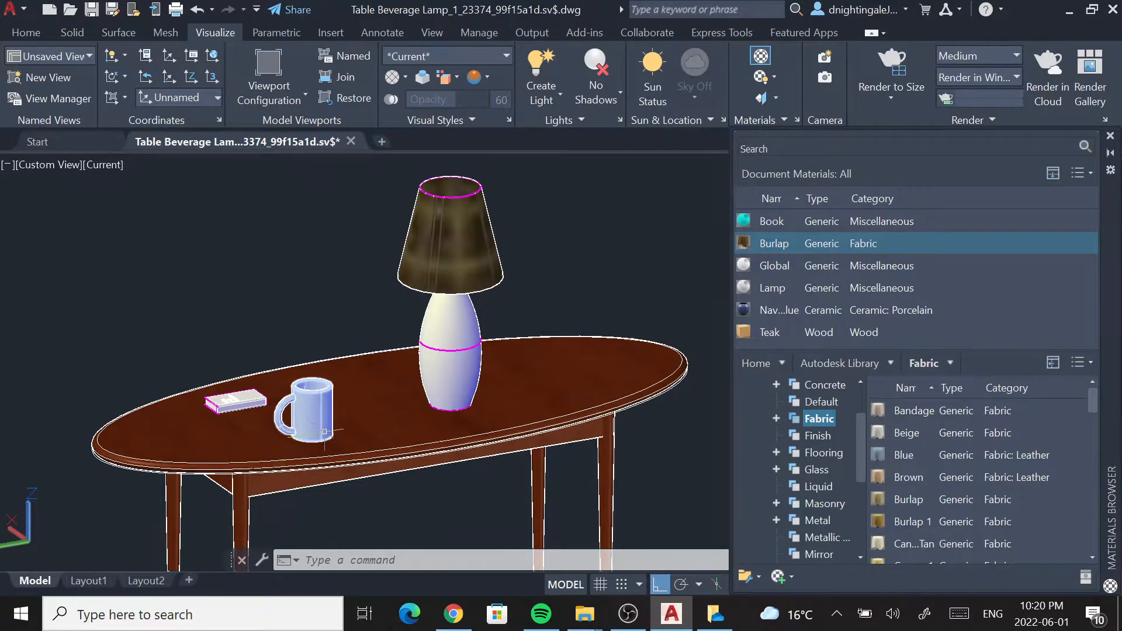
- Add Frosted - Clear from the library's Glass category to the document materials
mouse_move(420, 495)
middle_mouse_down("shift")
mouse_move(423, 450)
mouse_move(561, 427)
middle_mouse_up("shift")
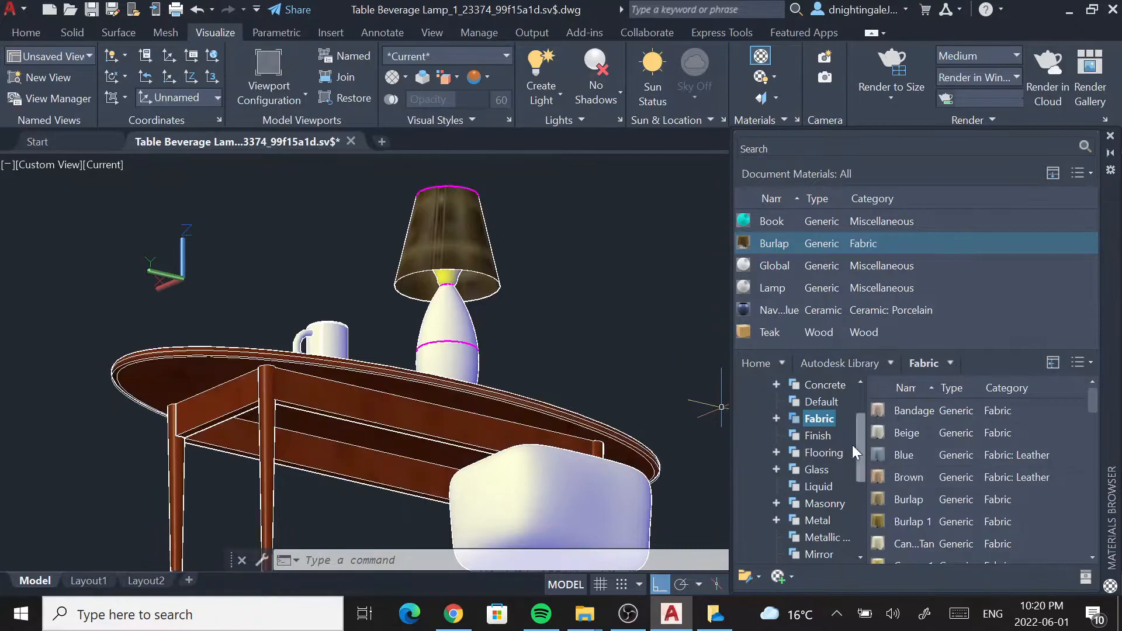
mouse_move(861, 444)
left_mouse_down()
mouse_move(864, 517)
mouse_move(867, 458)
left_mouse_up()
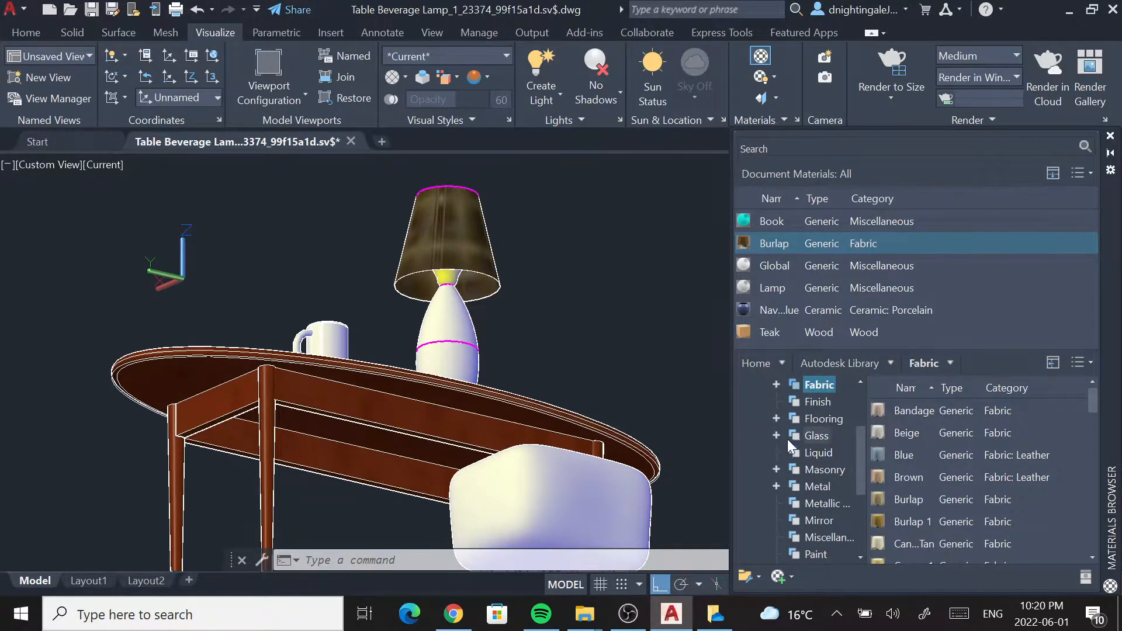
left_click(806, 442)
scroll(932, 503, "down", 5)
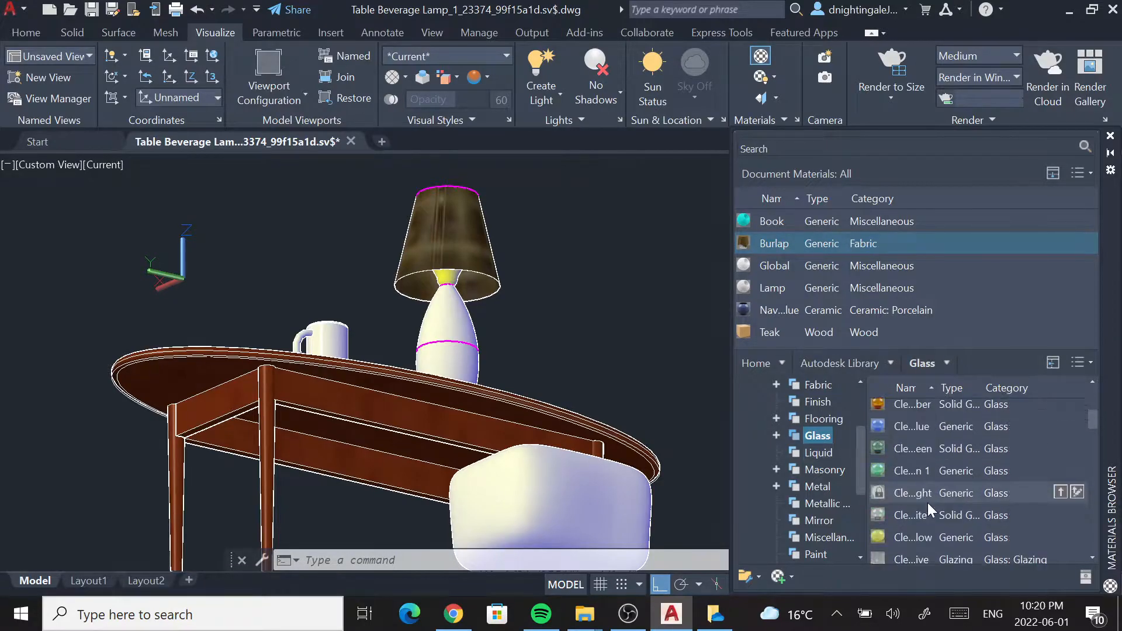
scroll(934, 505, "down", 3)
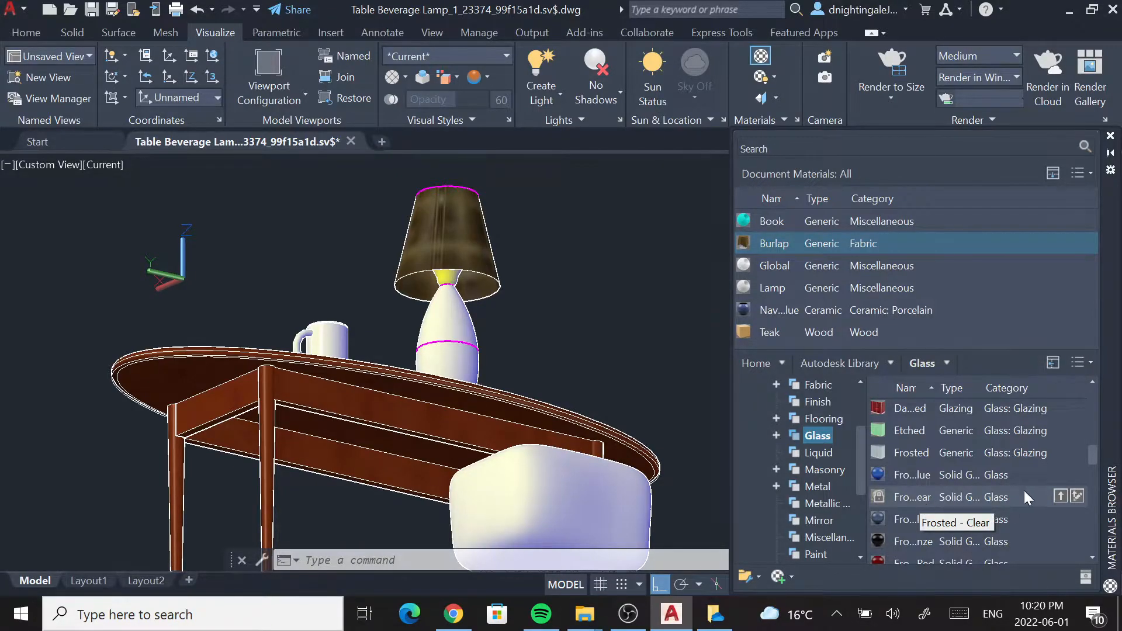
left_click(1061, 497)
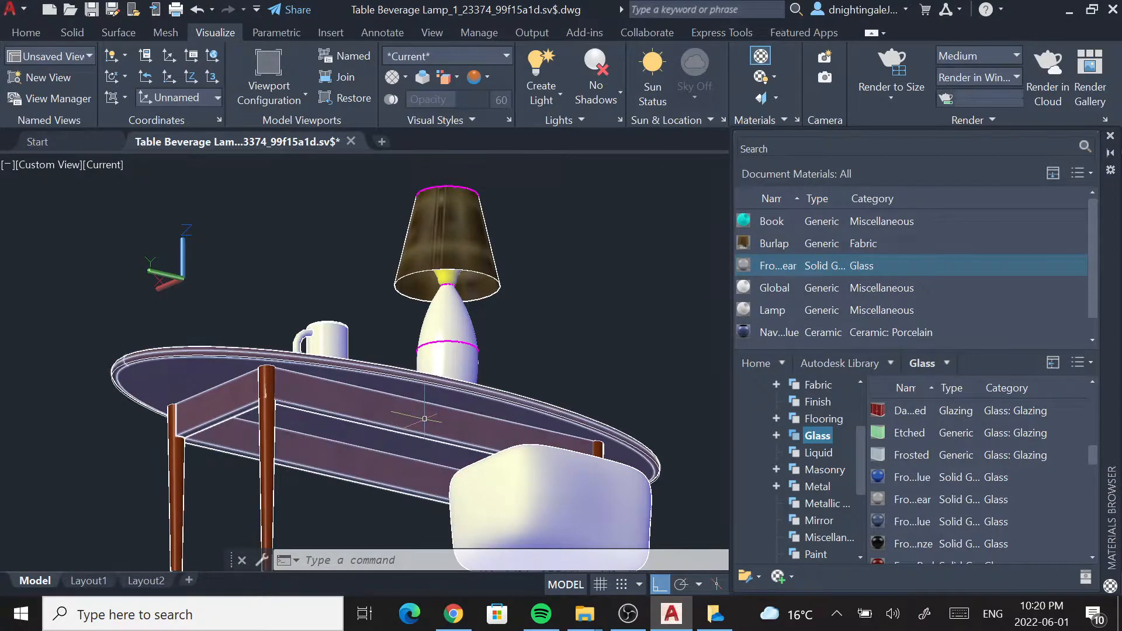
- Add Plaid 4 from the library's Fabric category to the document materials and apply it to the ottoman
scroll(450, 514, "down", 3)
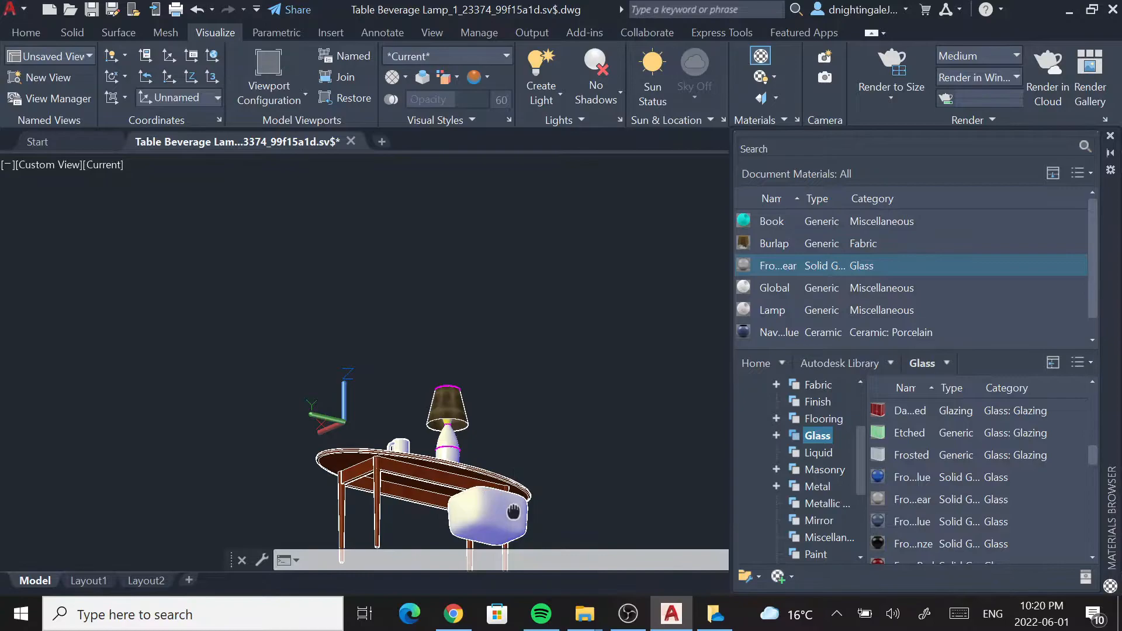
middle_click_drag(513, 512, 459, 442)
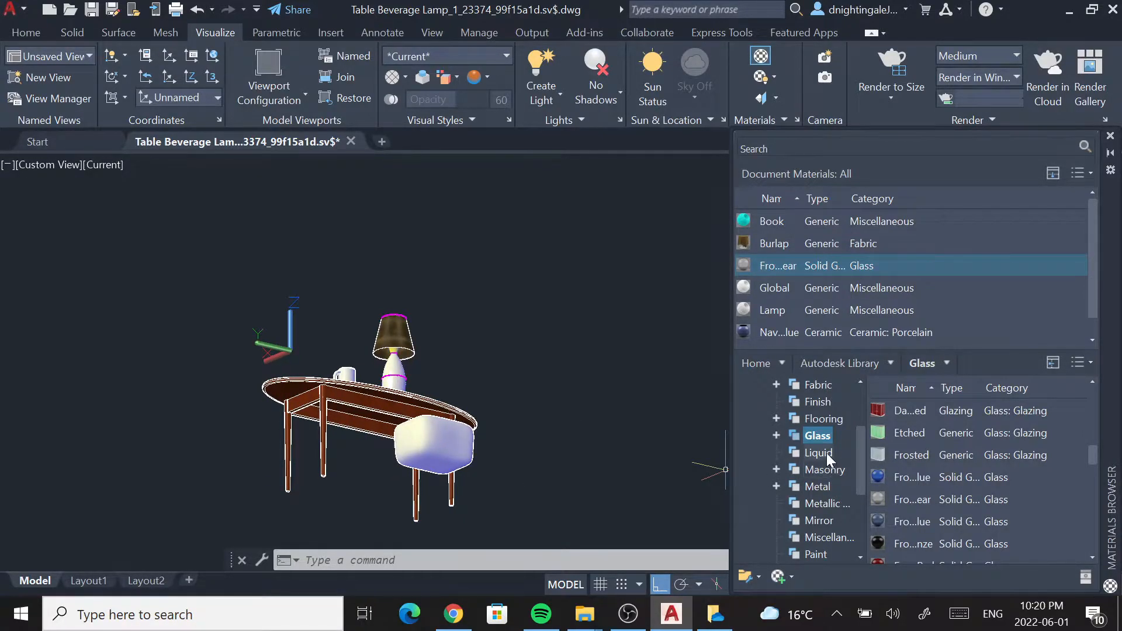
left_click(820, 386)
scroll(898, 486, "down", 10)
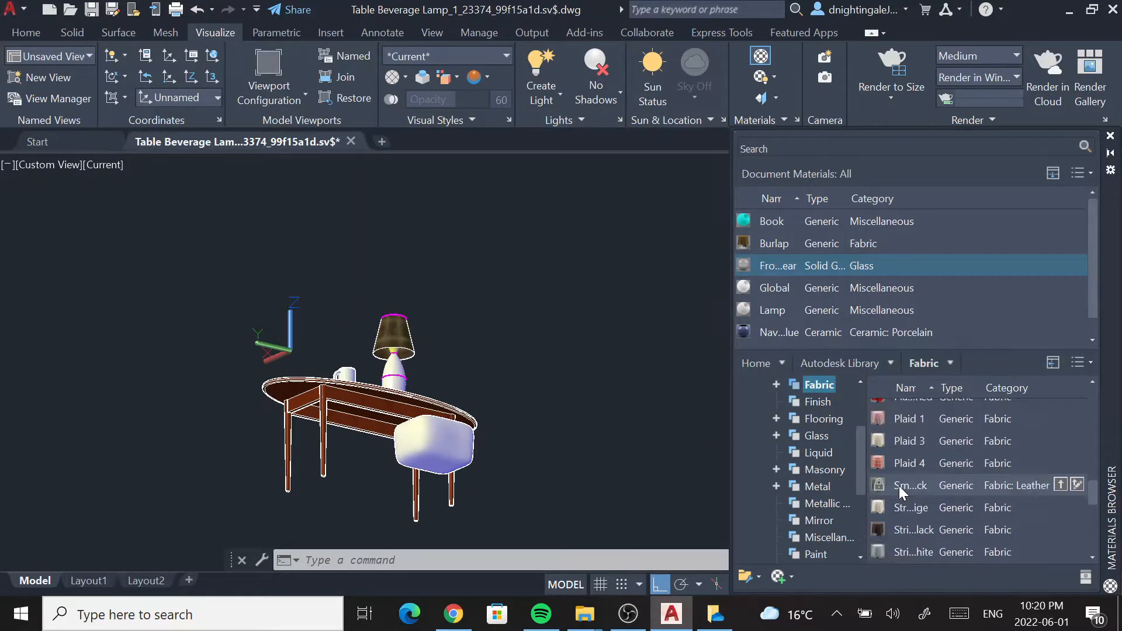
scroll(898, 485, "up", 1)
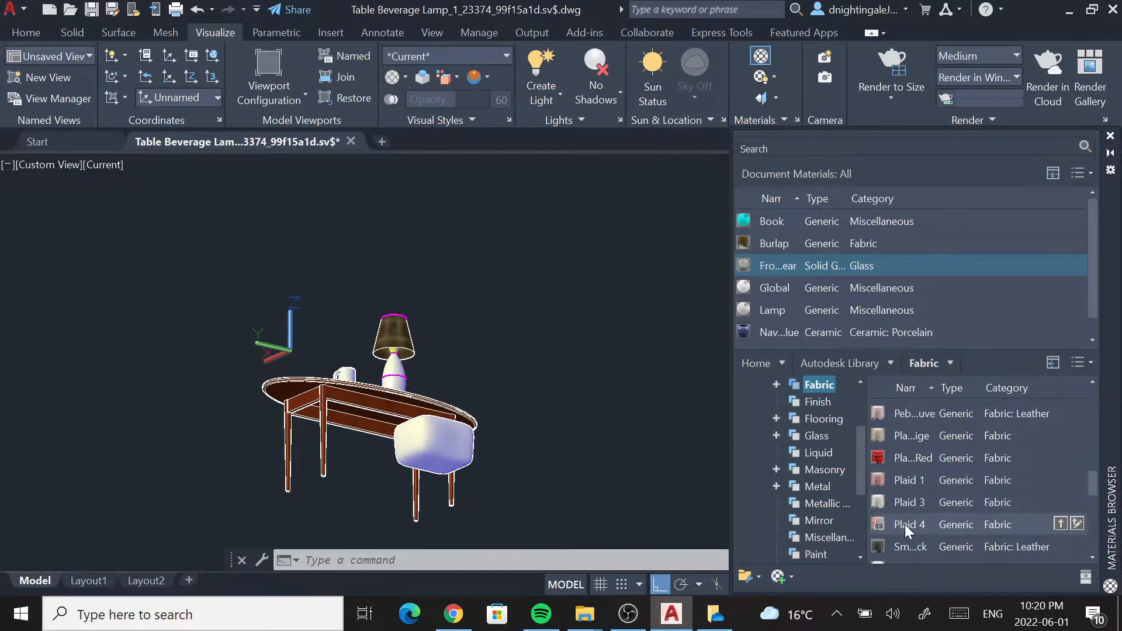
left_click(1061, 523)
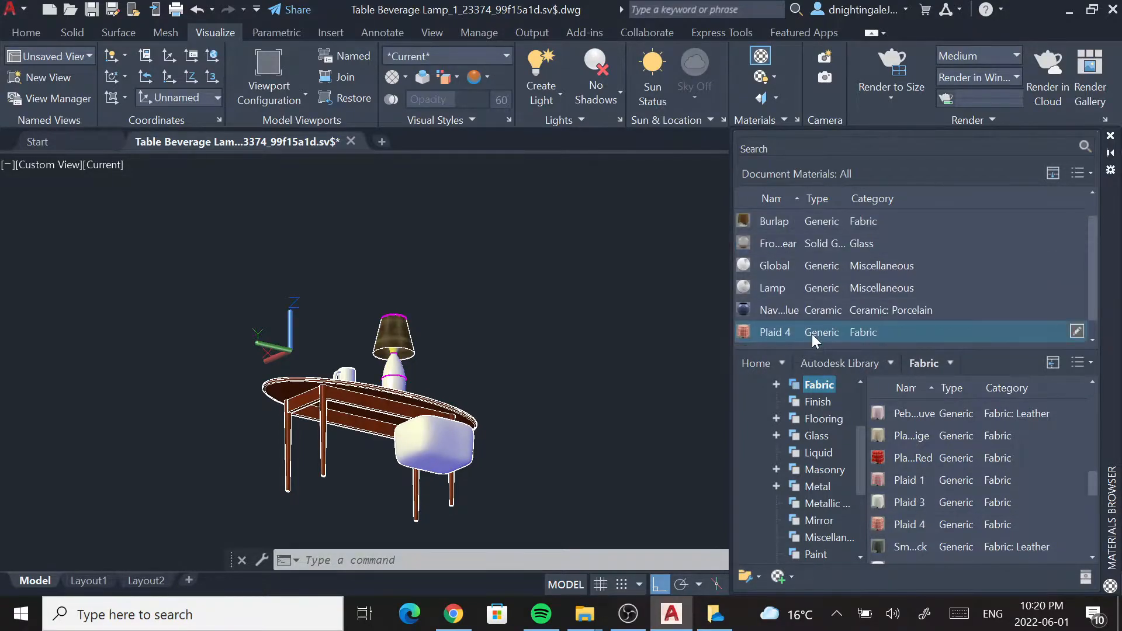
left_click_drag(781, 334, 440, 442)
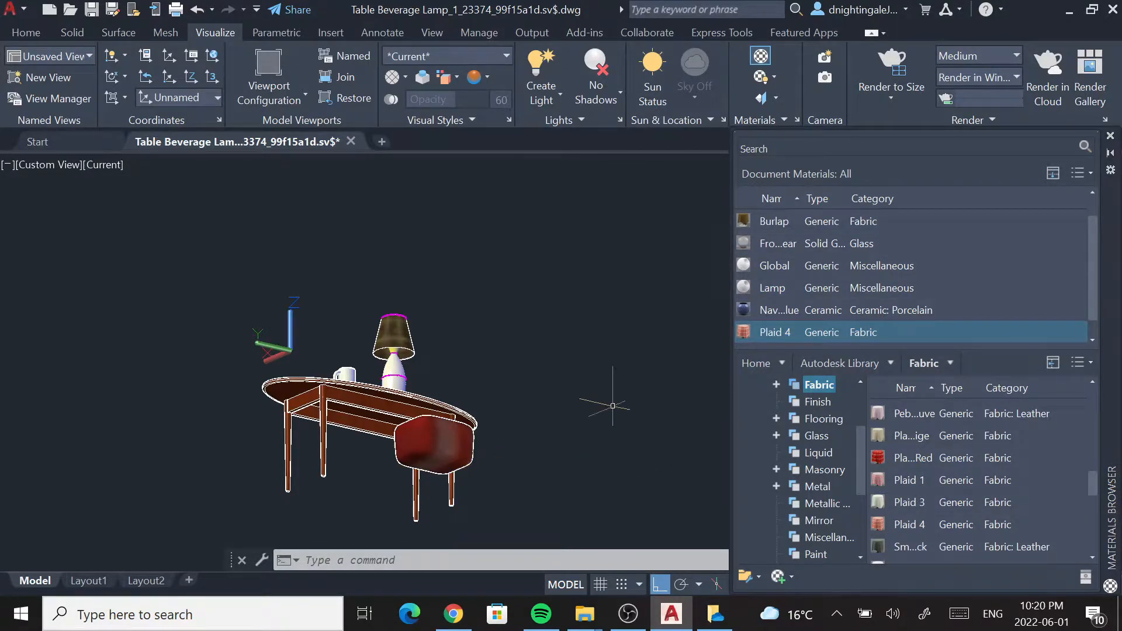
- Rescale the Plaid 4 image texture by entering a sample width of 4 followed by a linked height of 4, and close both editors
middle_click_drag(498, 431, 487, 480, "shift")
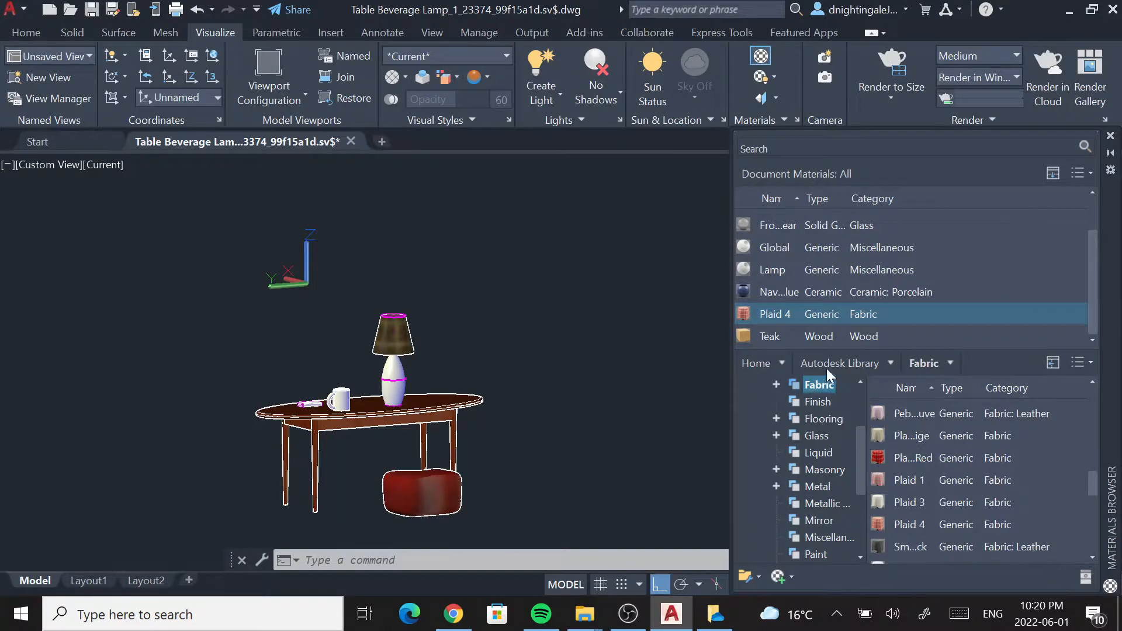
double_click(741, 314)
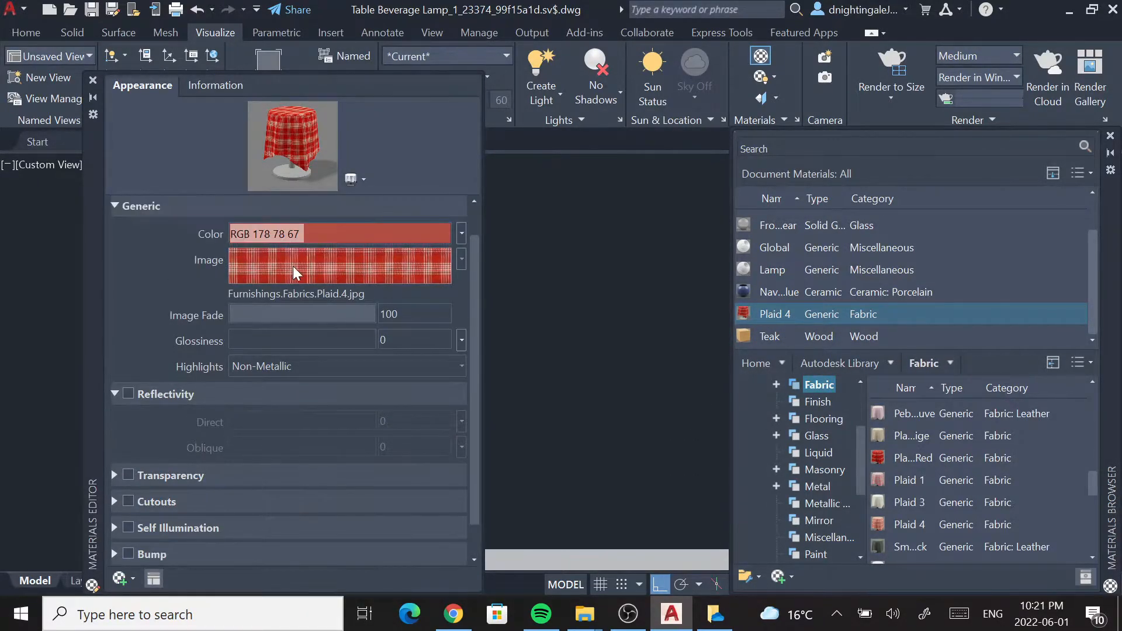
left_click(292, 265)
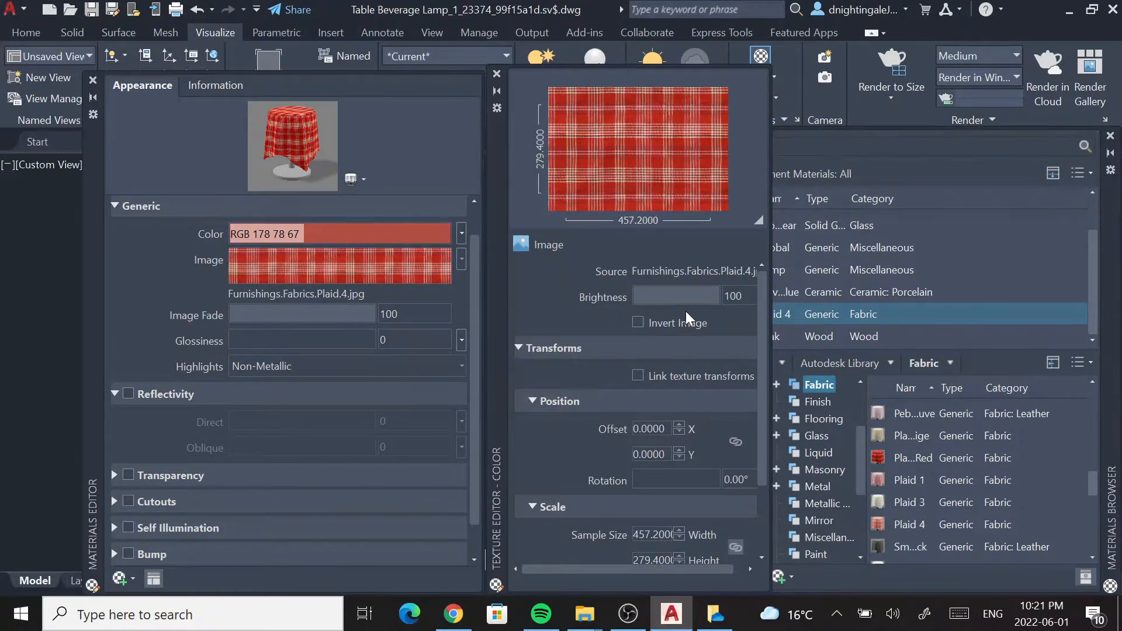
scroll(681, 472, "down", 2)
double_click(652, 465)
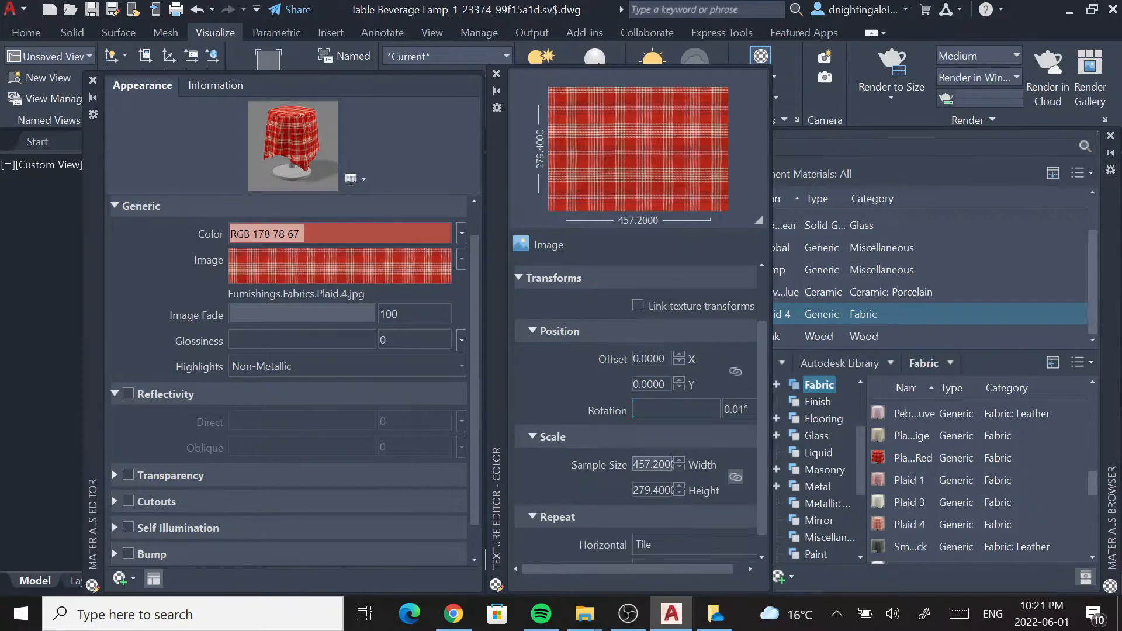
type("4")
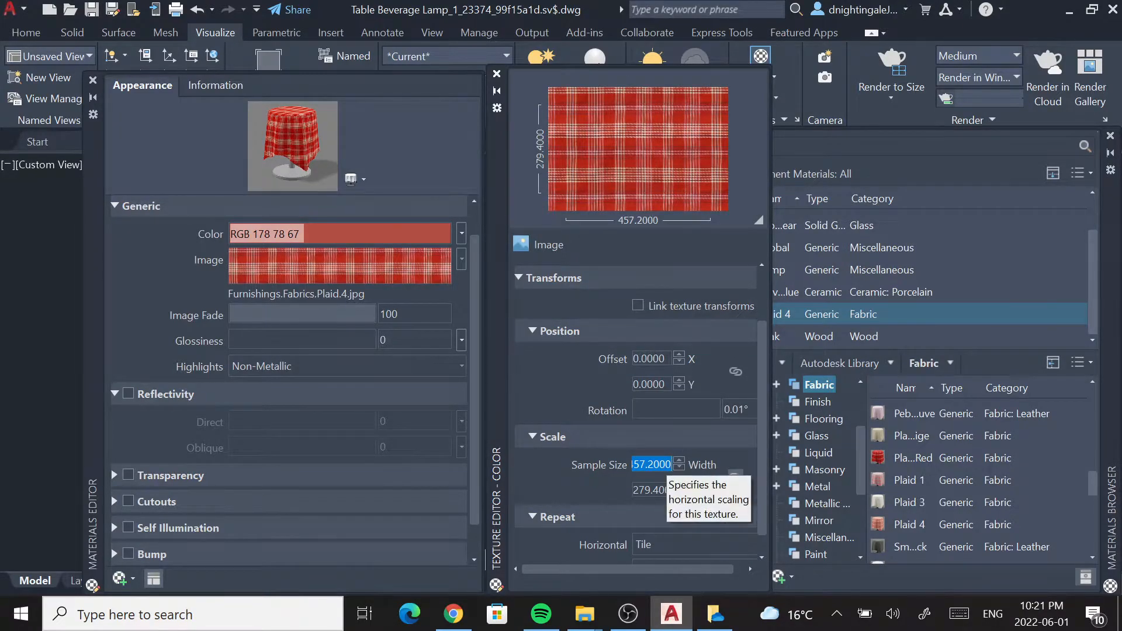
key("Tab")
type("4")
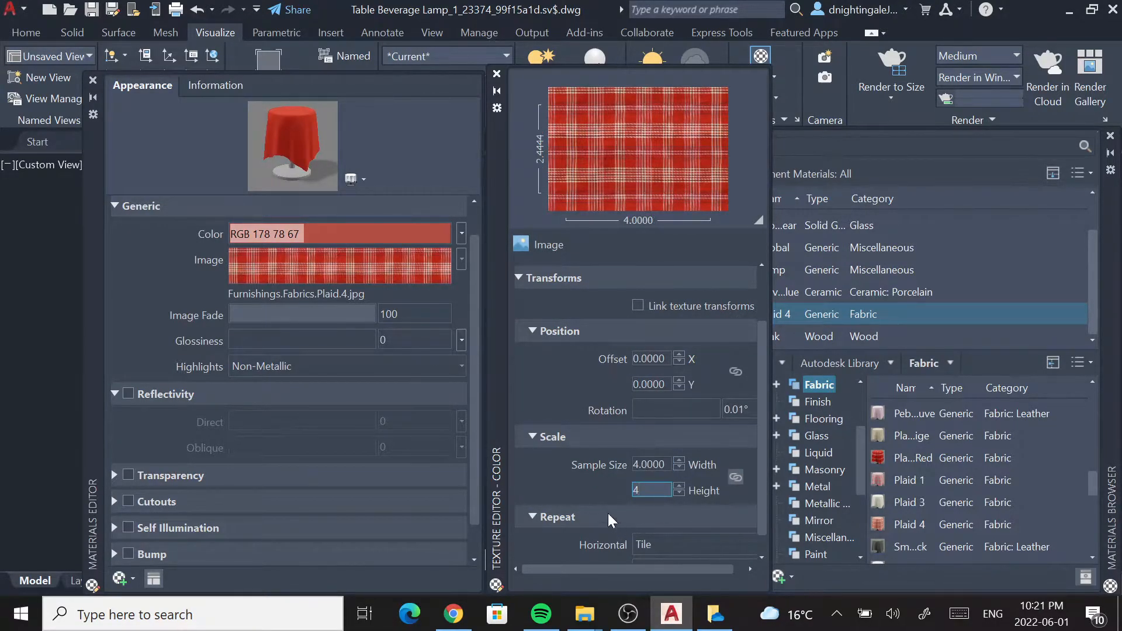
key("Return")
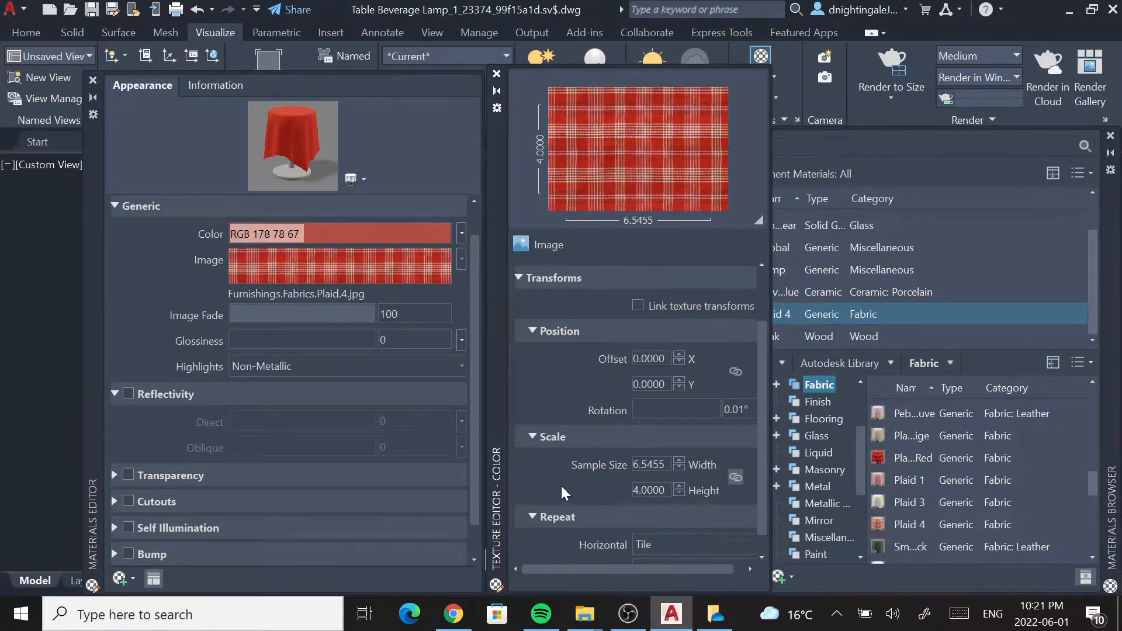
left_click(497, 75)
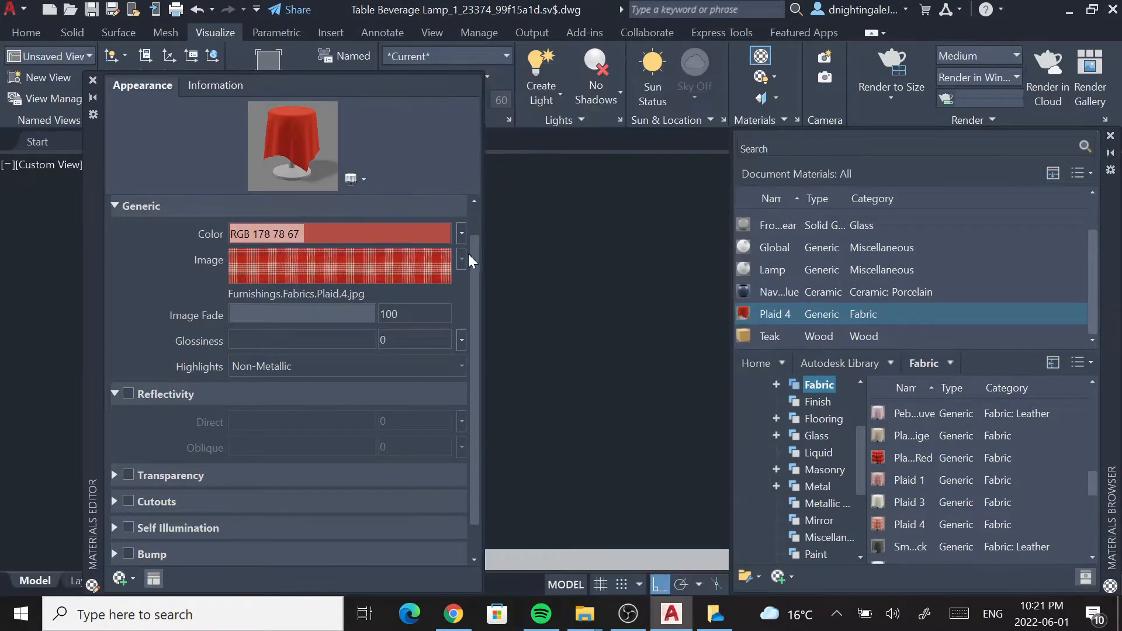
left_click(92, 80)
- Close the Materials Browser and frame the table, lamp and ottoman from a raised angle for rendering
scroll(453, 496, "up", 6)
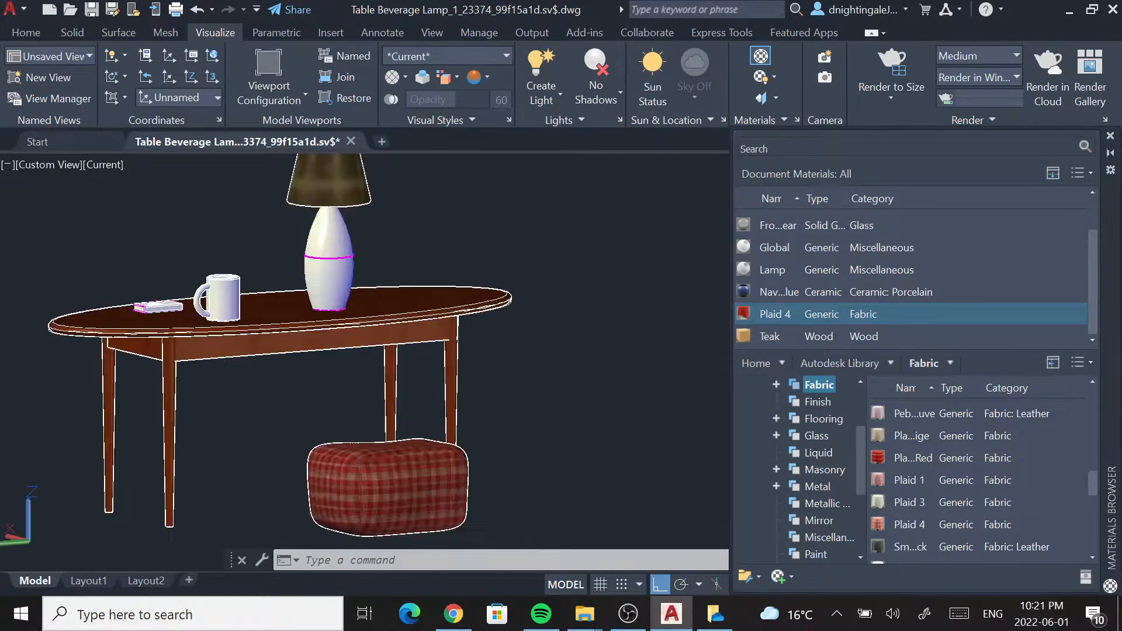
scroll(447, 492, "down", 5)
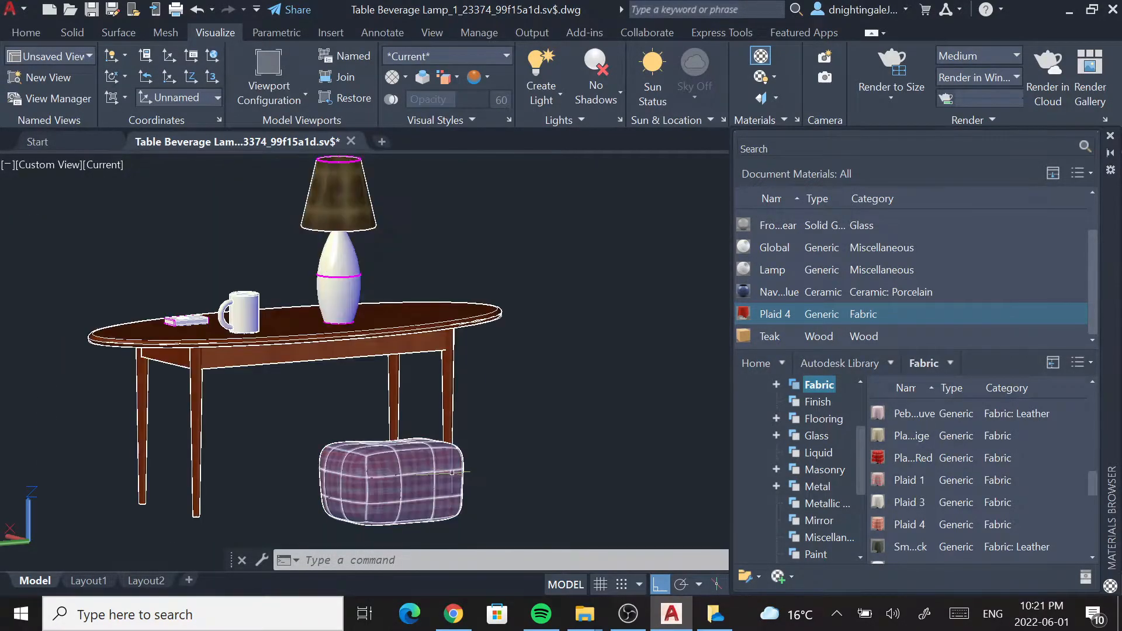
middle_click_drag(451, 453, 506, 440)
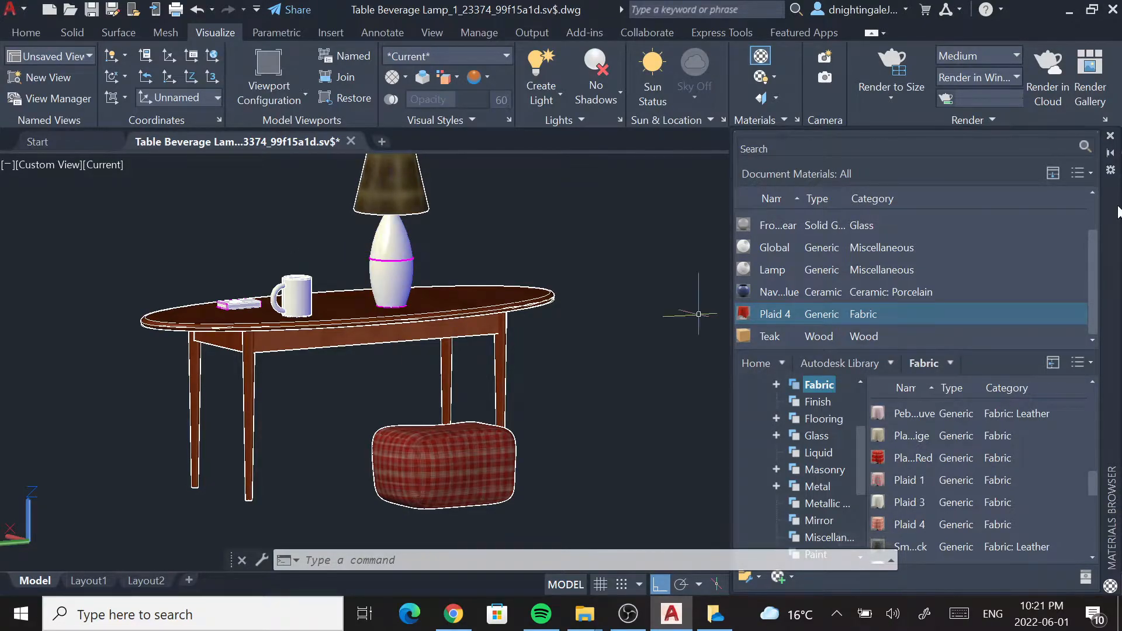
left_click(1110, 136)
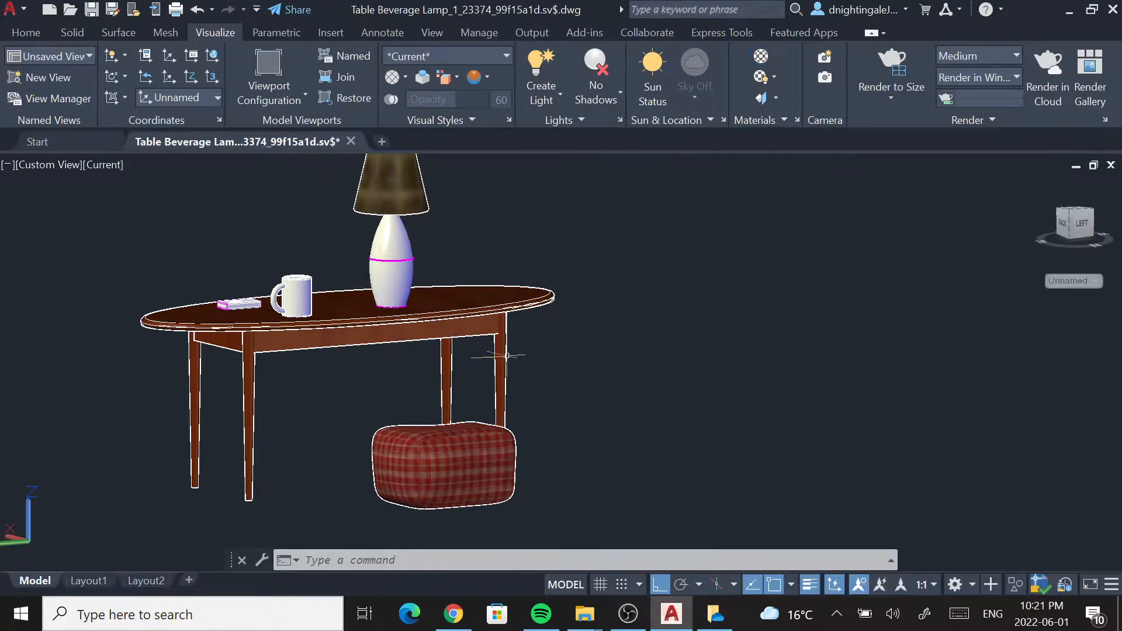
middle_click_drag(555, 351, 703, 372)
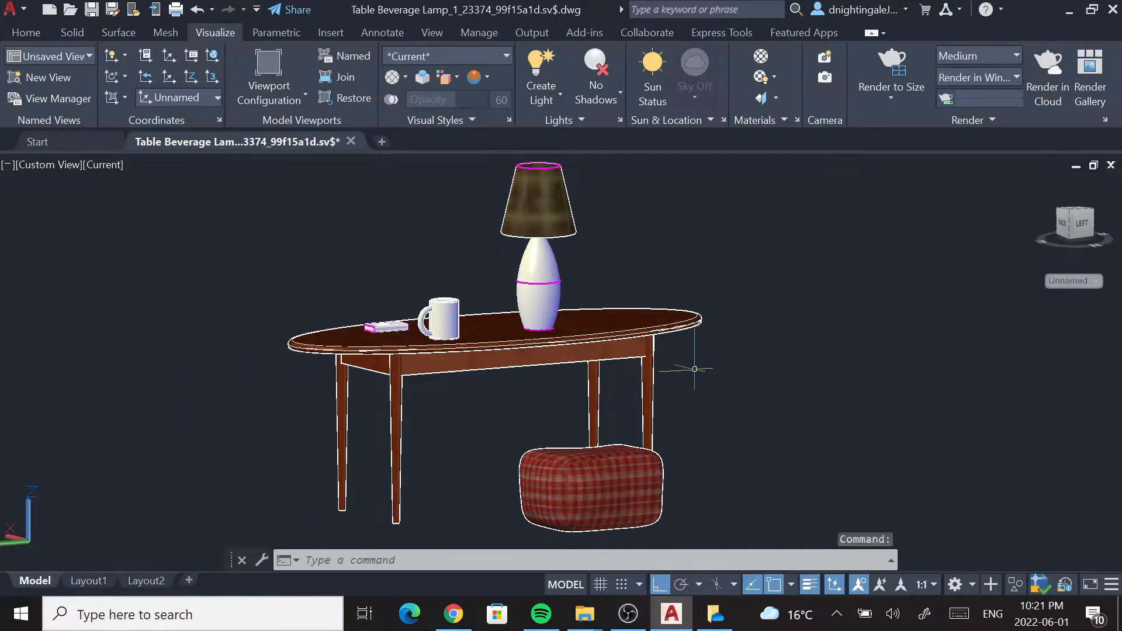
middle_click_drag(576, 382, 602, 409, "shift")
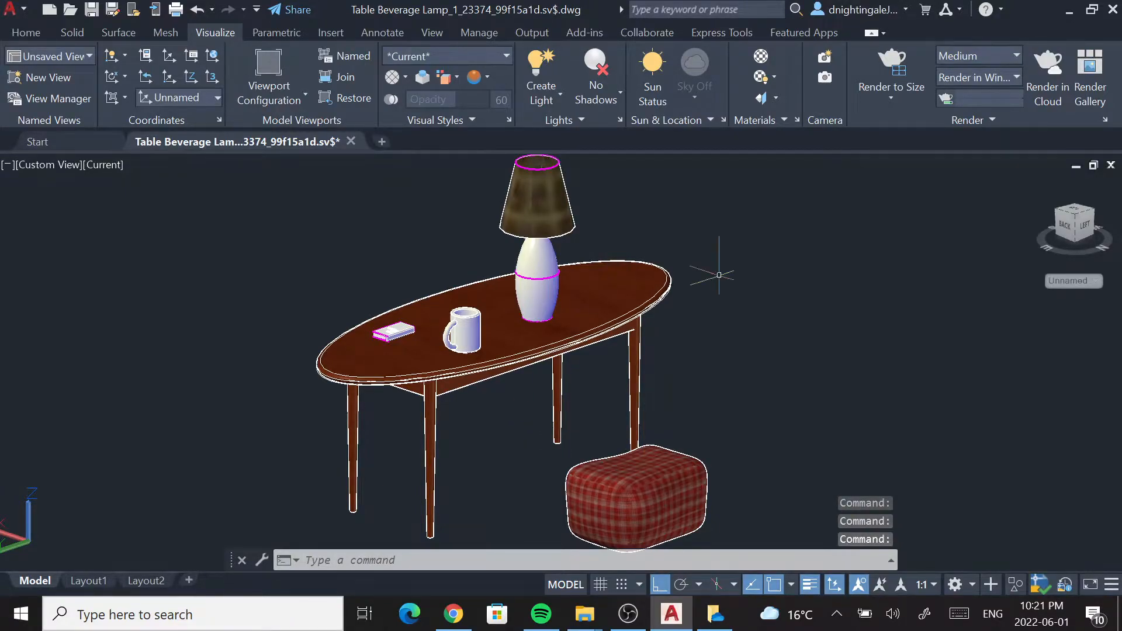
- Render the scene in a window at 800 x 600 px with Medium quality, working without the Medium Images Library
left_click(891, 99)
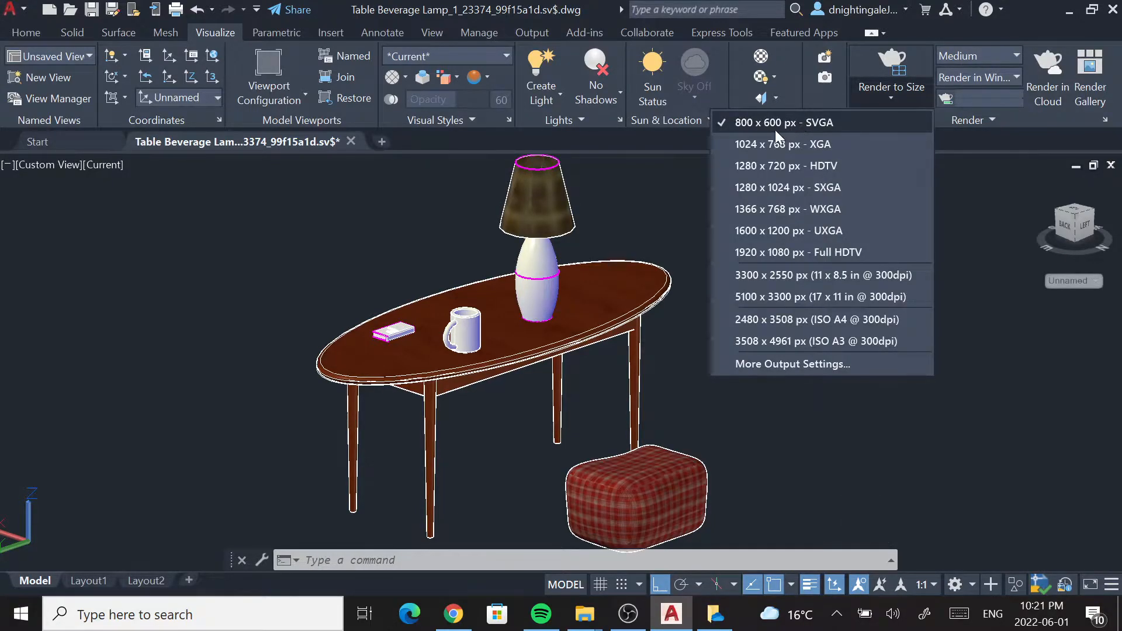
left_click(1005, 54)
left_click(983, 95)
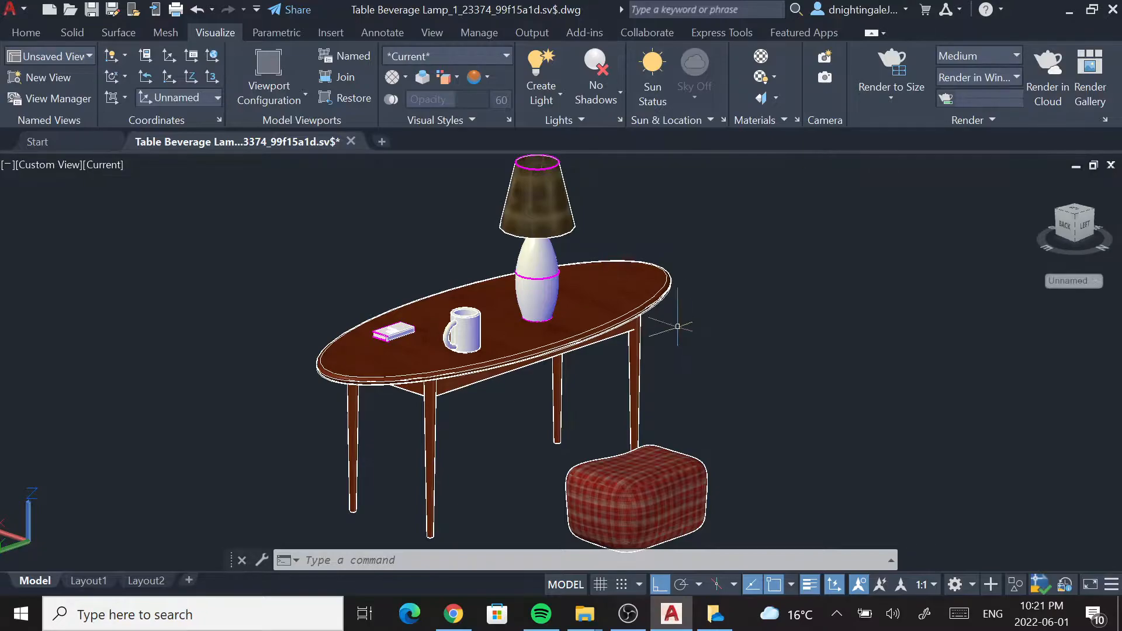
left_click(892, 66)
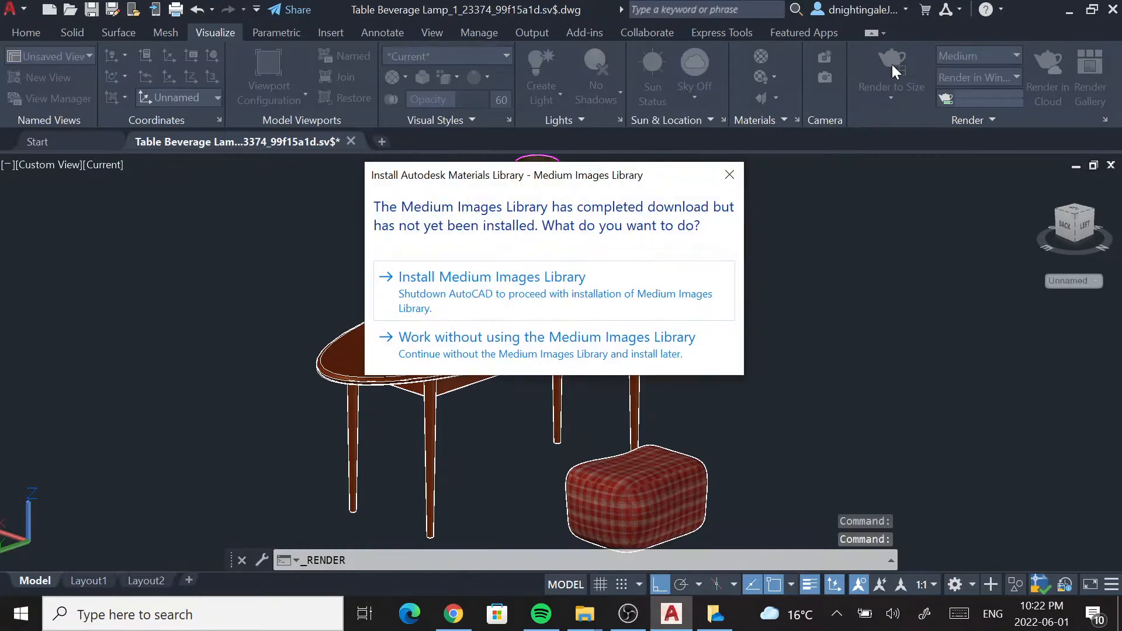
left_click(471, 355)
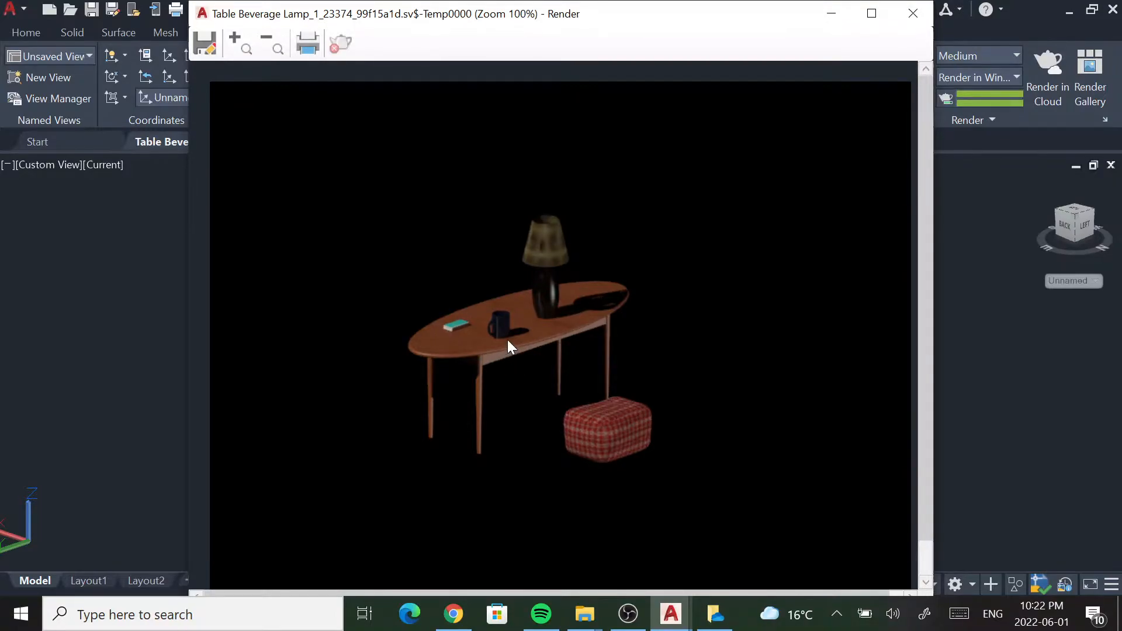
- Examine the materials of the table, book, mug and lamp up close in the finished render, and close the render window
scroll(517, 373, "up", 2)
scroll(520, 373, "down", 1)
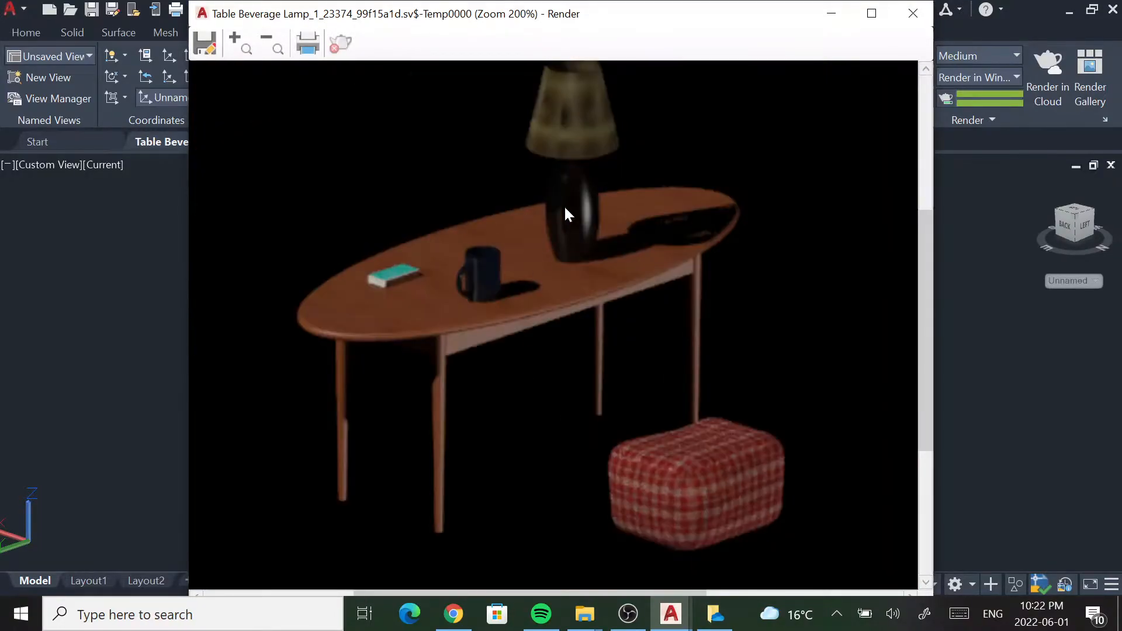
scroll(565, 219, "up", 1)
scroll(562, 274, "down", 1)
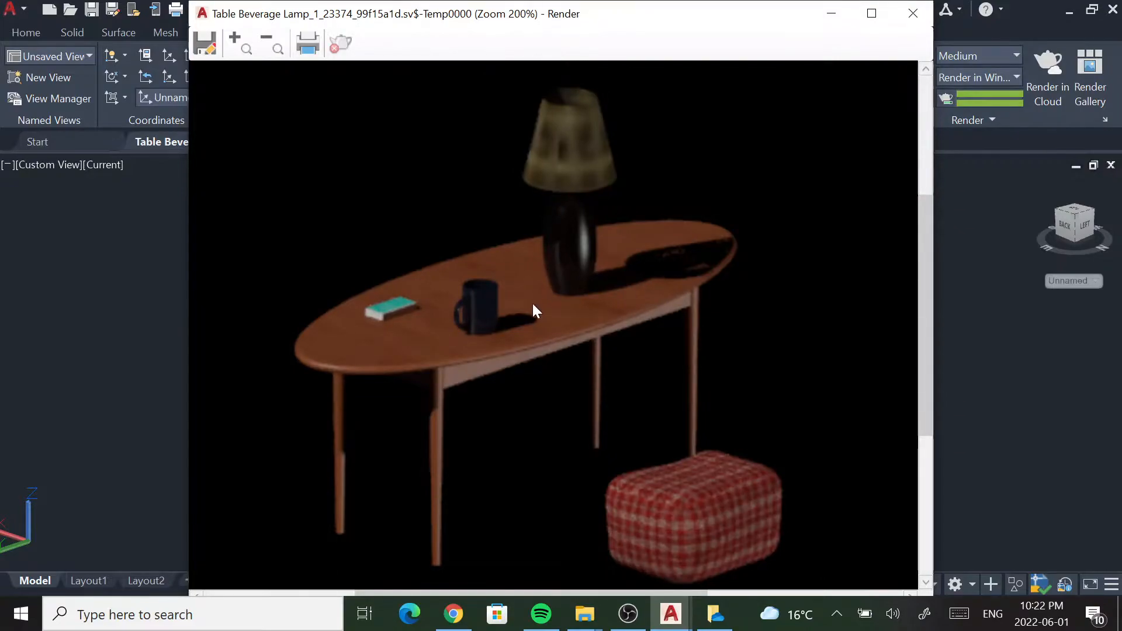
scroll(468, 316, "up", 1)
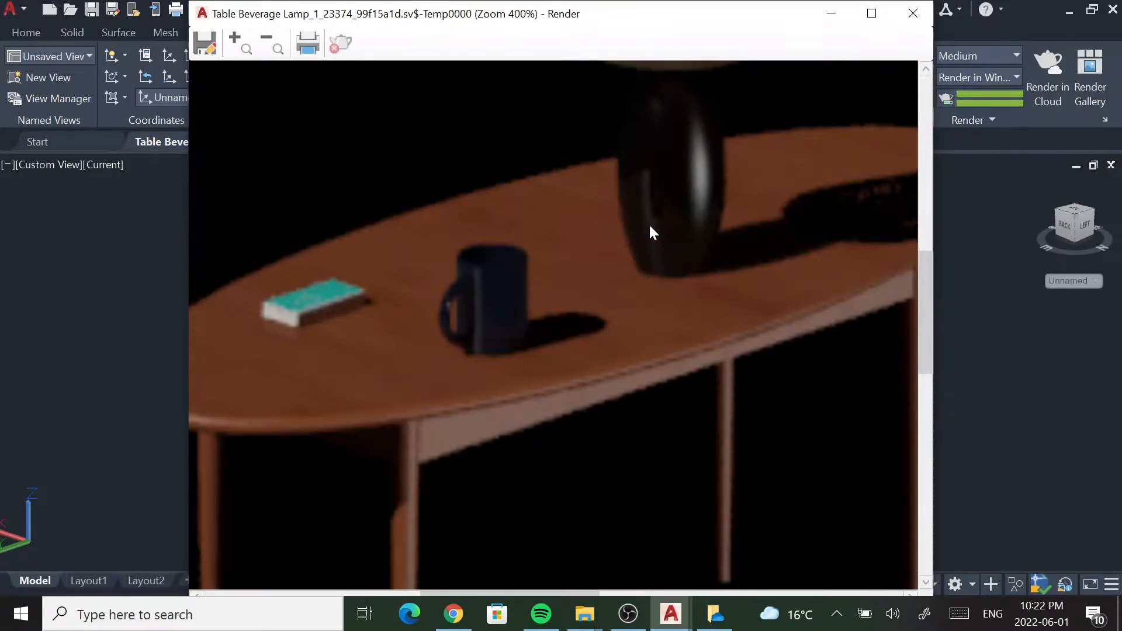
scroll(648, 237, "down", 1)
scroll(471, 298, "up", 2)
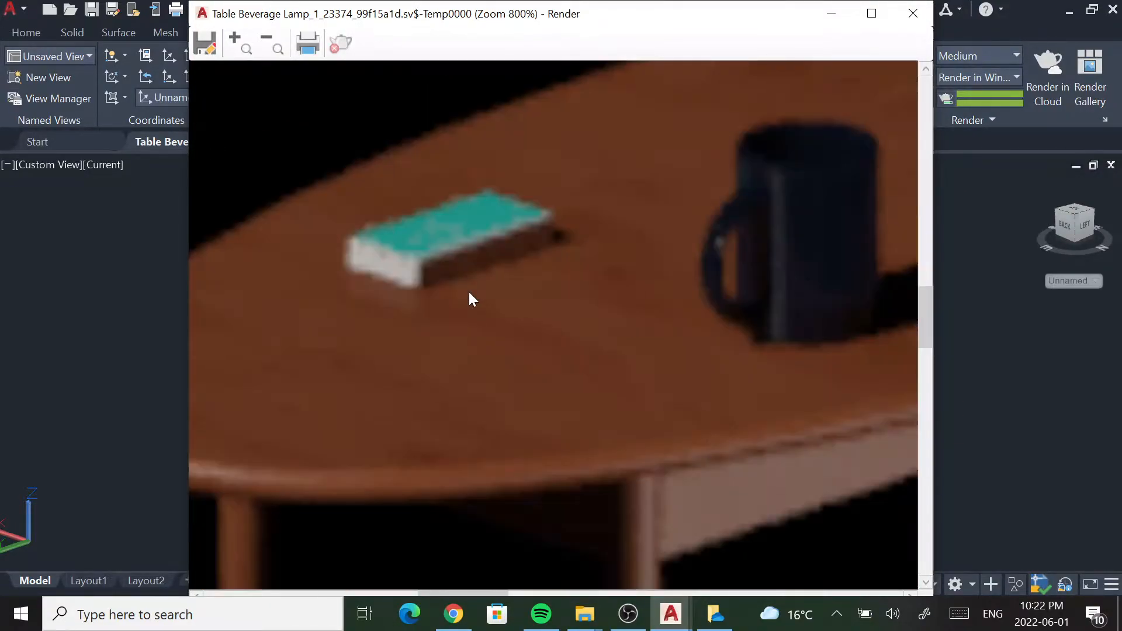
scroll(469, 269, "down", 2)
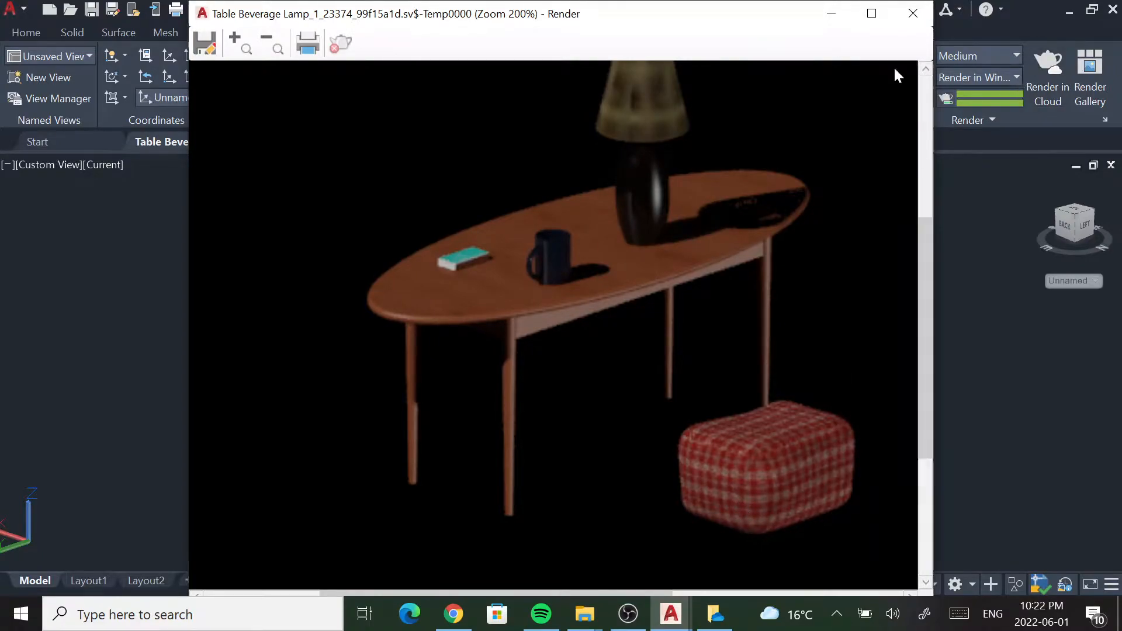
left_click(907, 10)
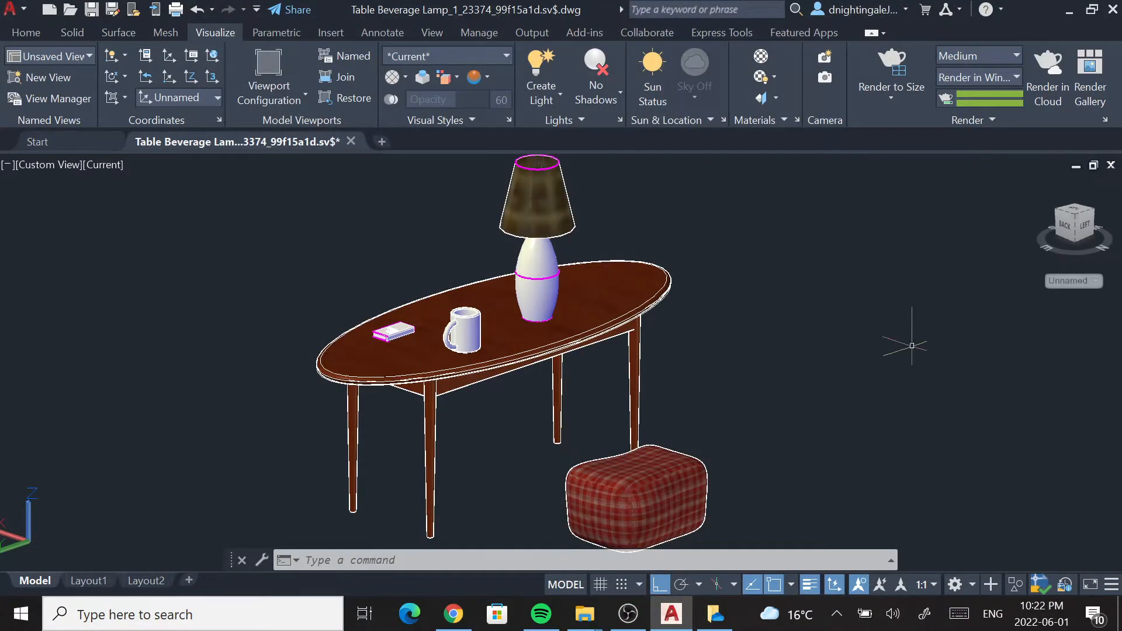
- Reopen the Materials Browser and apply the Beige fabric material from the document materials to the lampshade
left_click(761, 56)
scroll(959, 336, "down", 1)
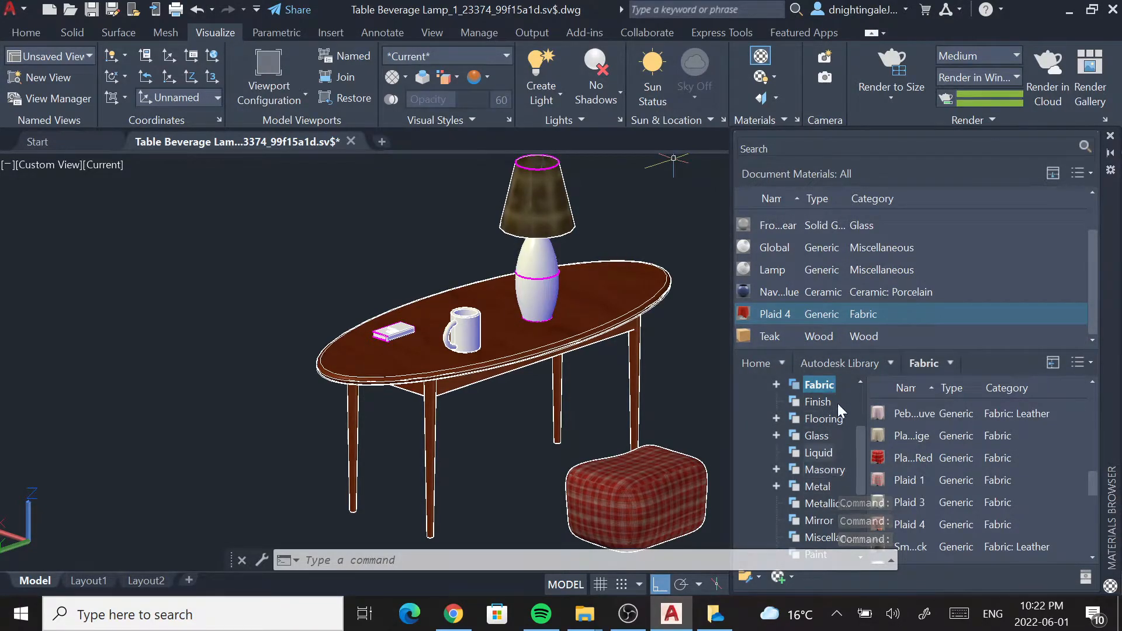
scroll(937, 461, "up", 5)
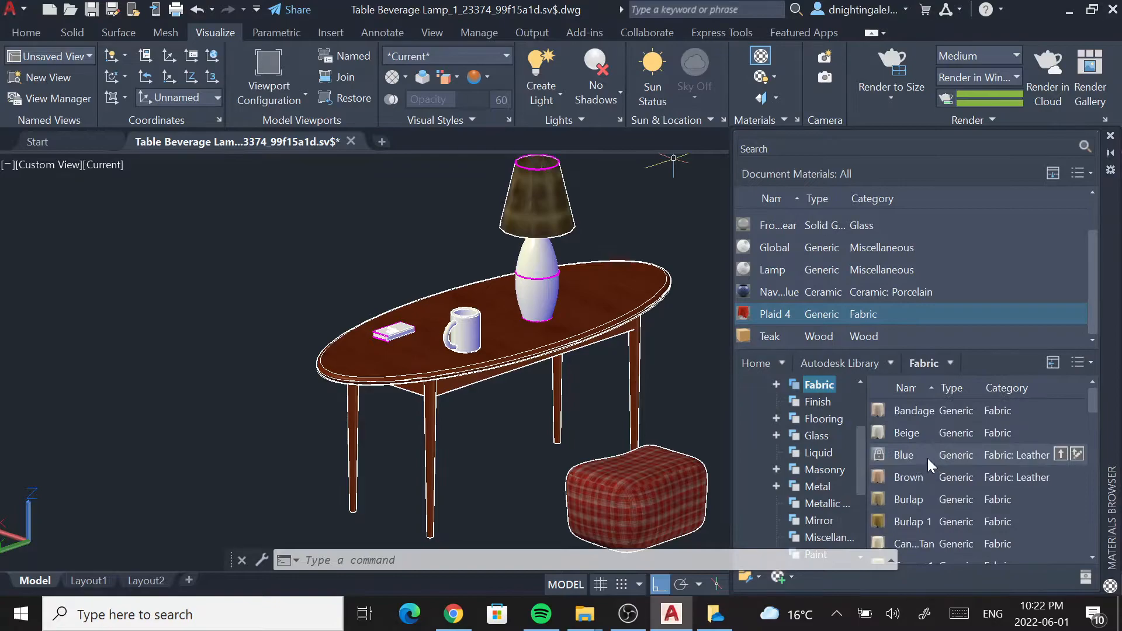
left_click_drag(855, 266, 854, 264)
scroll(806, 275, "up", 2)
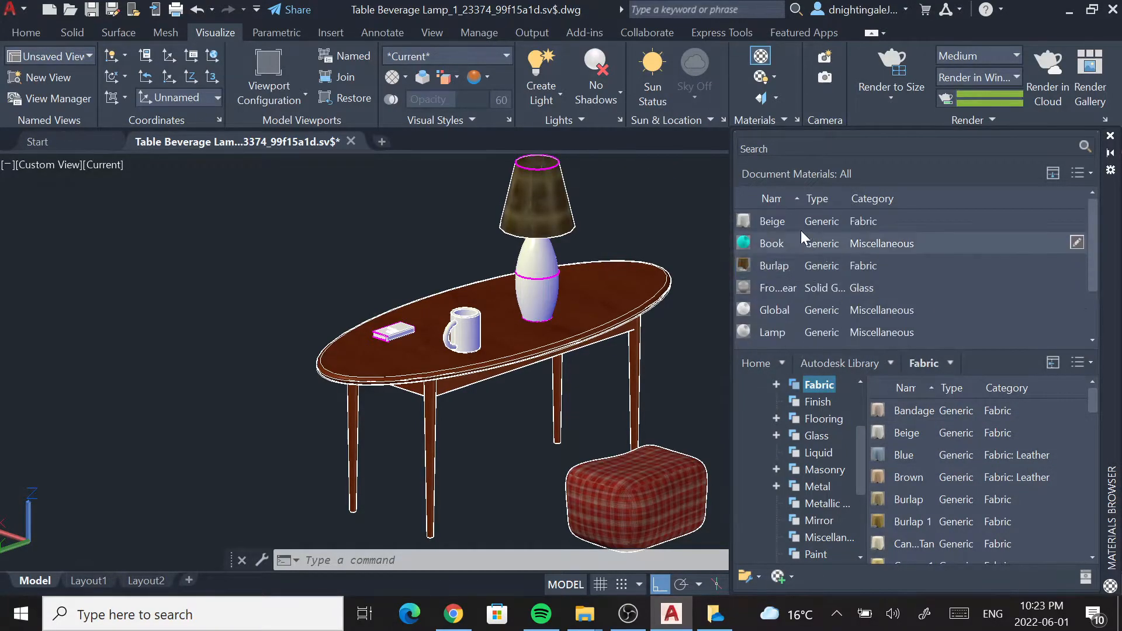
left_click_drag(518, 207, 523, 206)
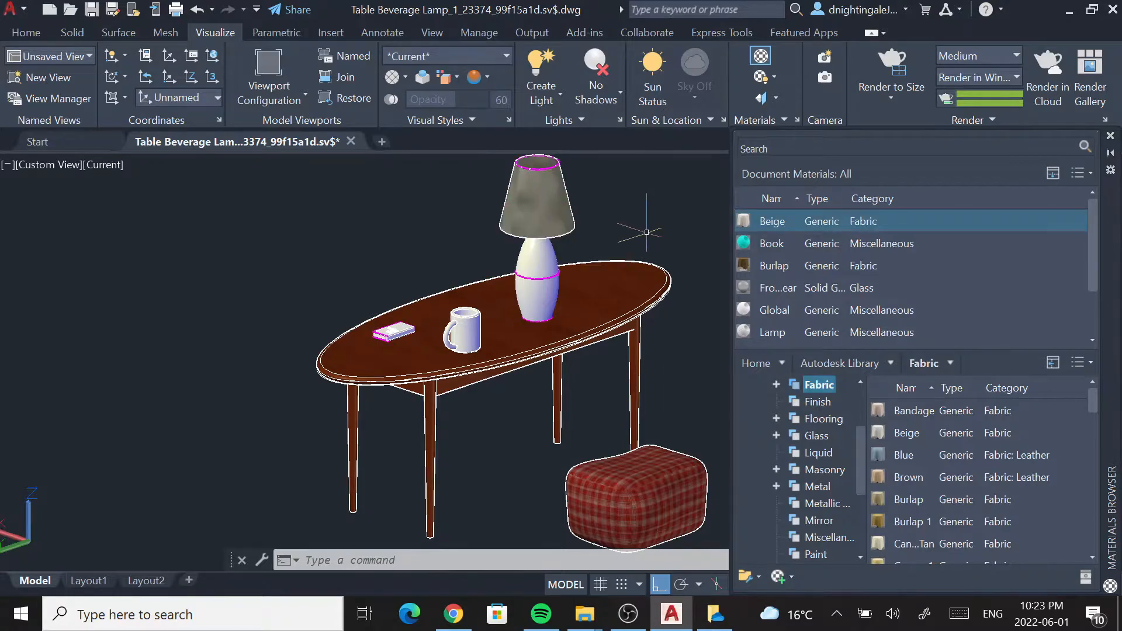
- Lighten the Lamp material's color to RGB 230,230,230 and apply the material to the lamp base
scroll(818, 316, "down", 1)
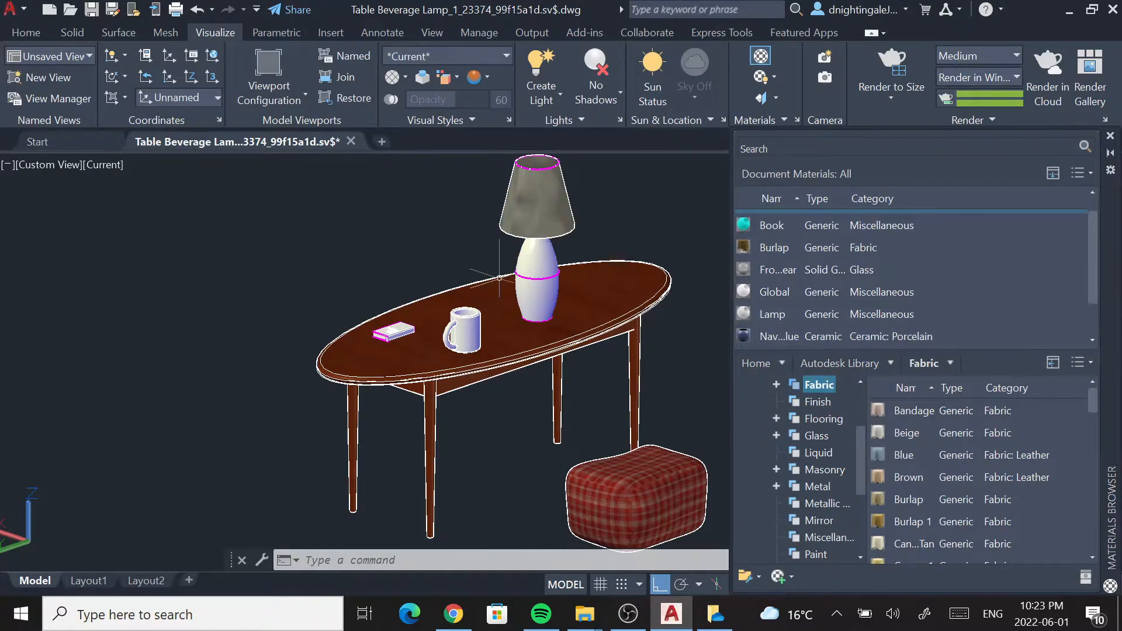
double_click(748, 314)
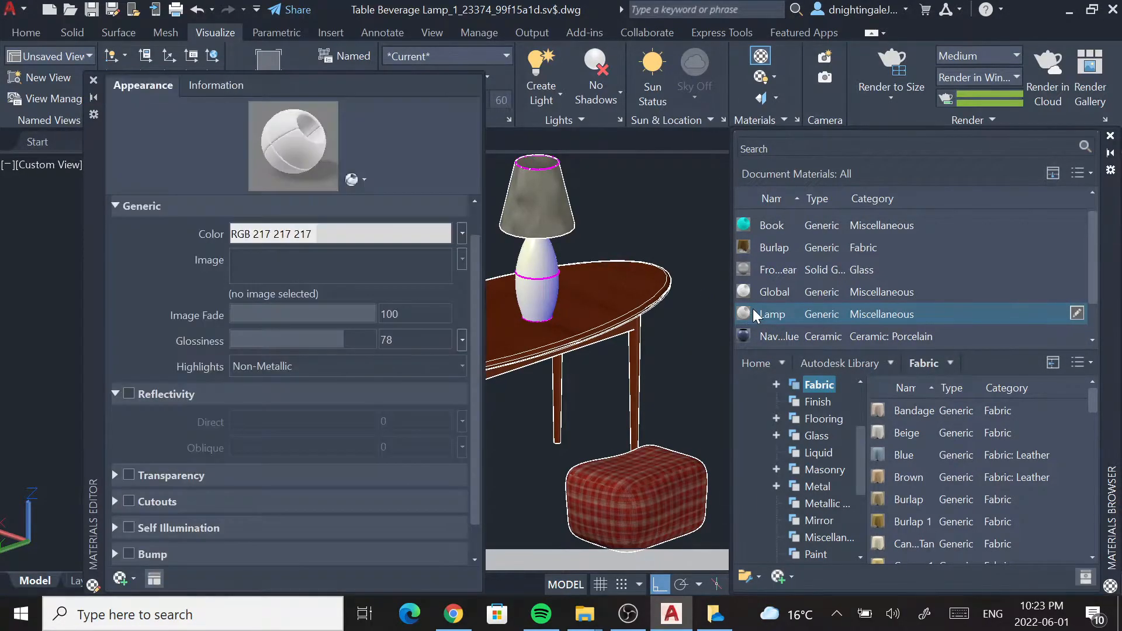
left_click(462, 235)
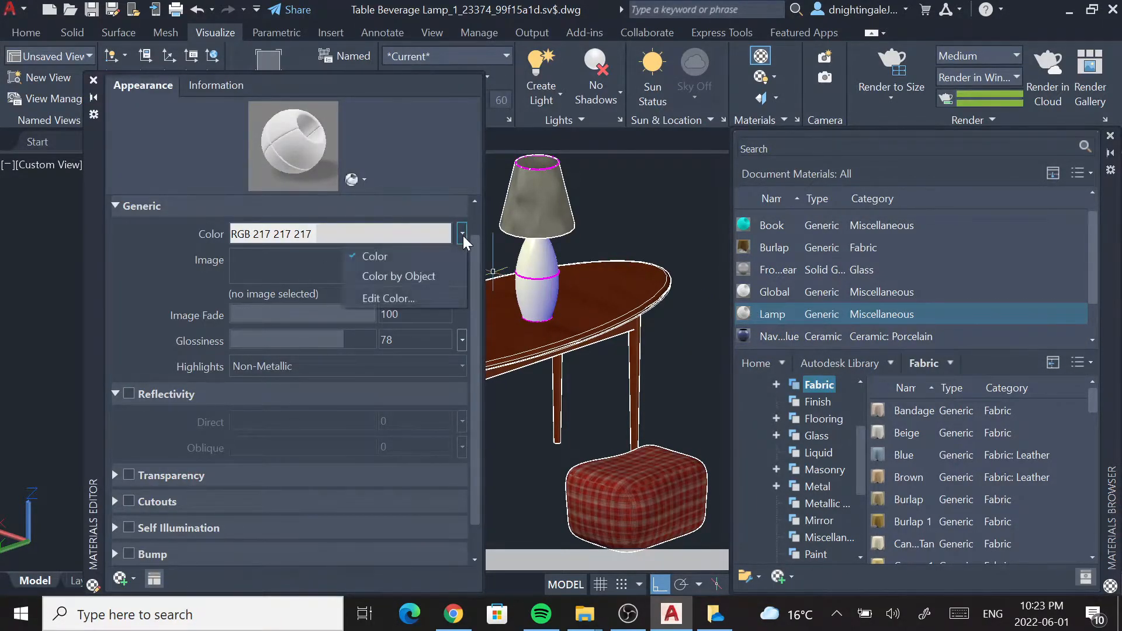
left_click(425, 250)
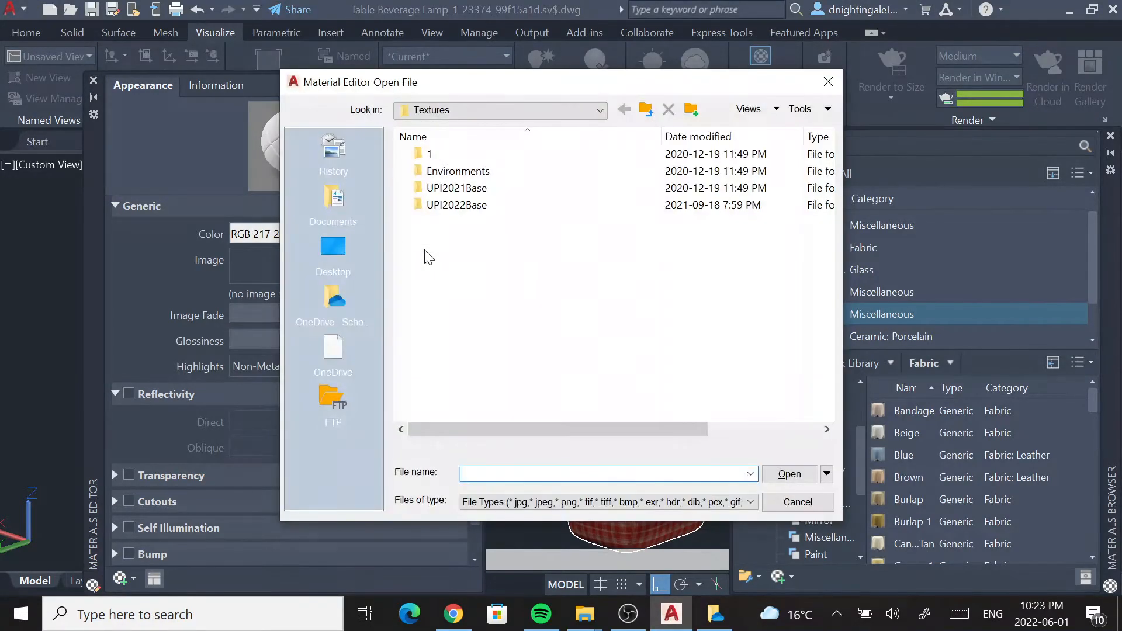
left_click(837, 83)
left_click(377, 235)
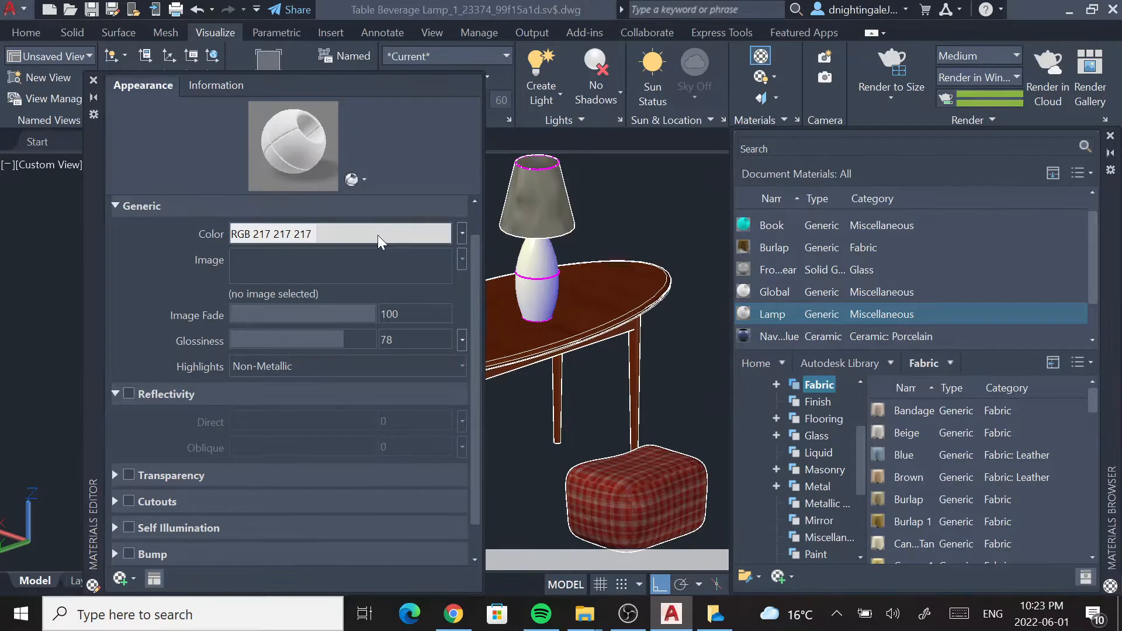
left_click_drag(599, 257, 600, 248)
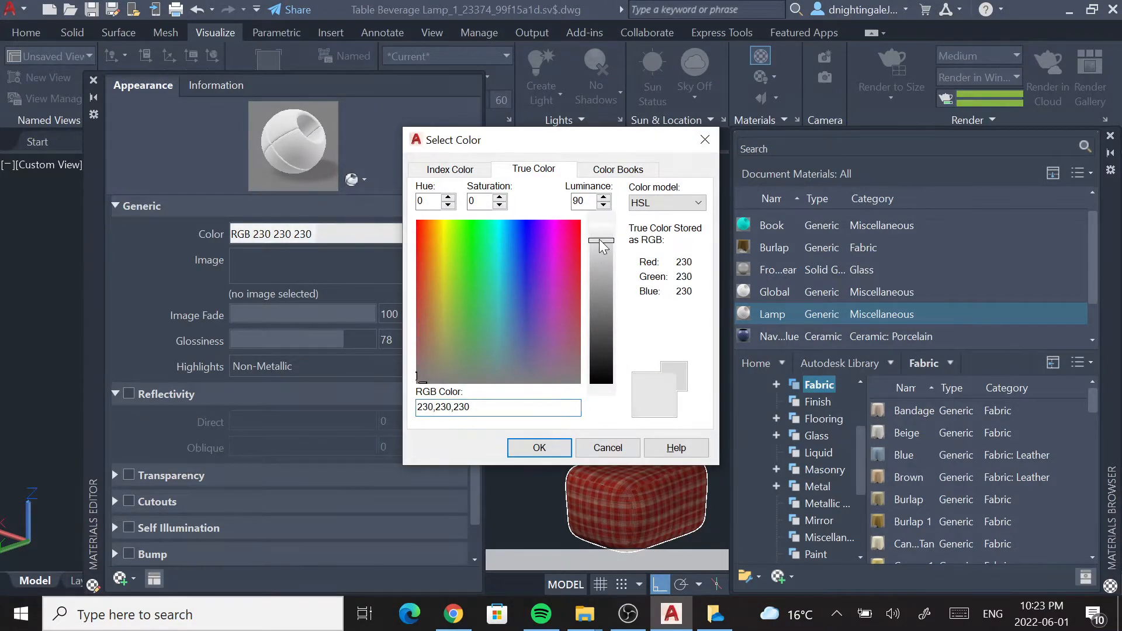
left_click(512, 448)
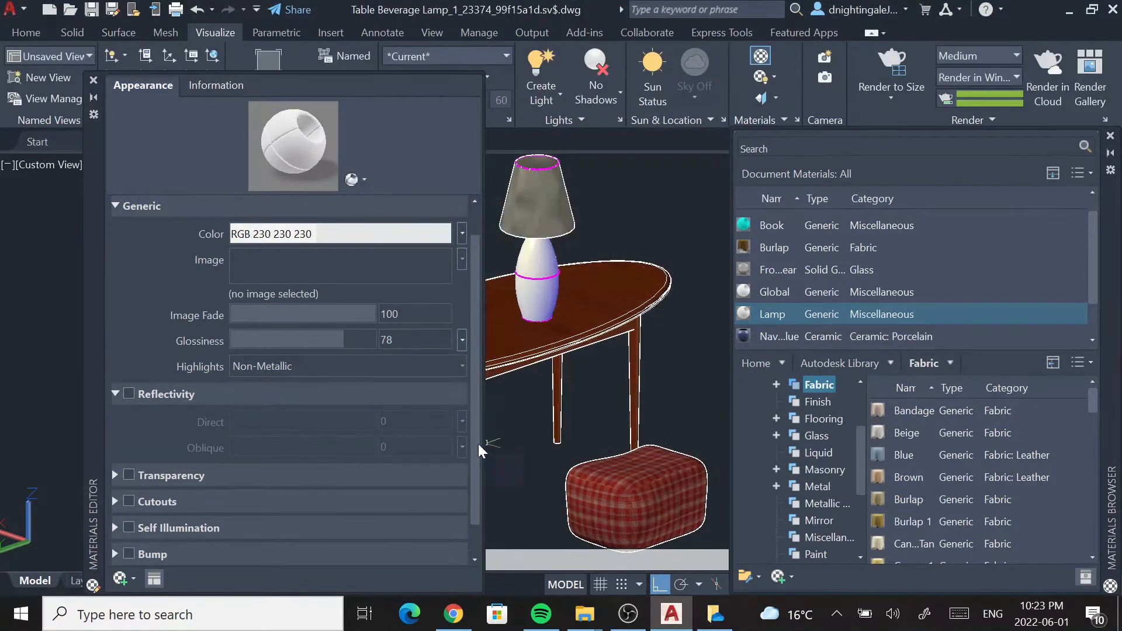
left_click(95, 79)
left_click_drag(766, 313, 545, 296)
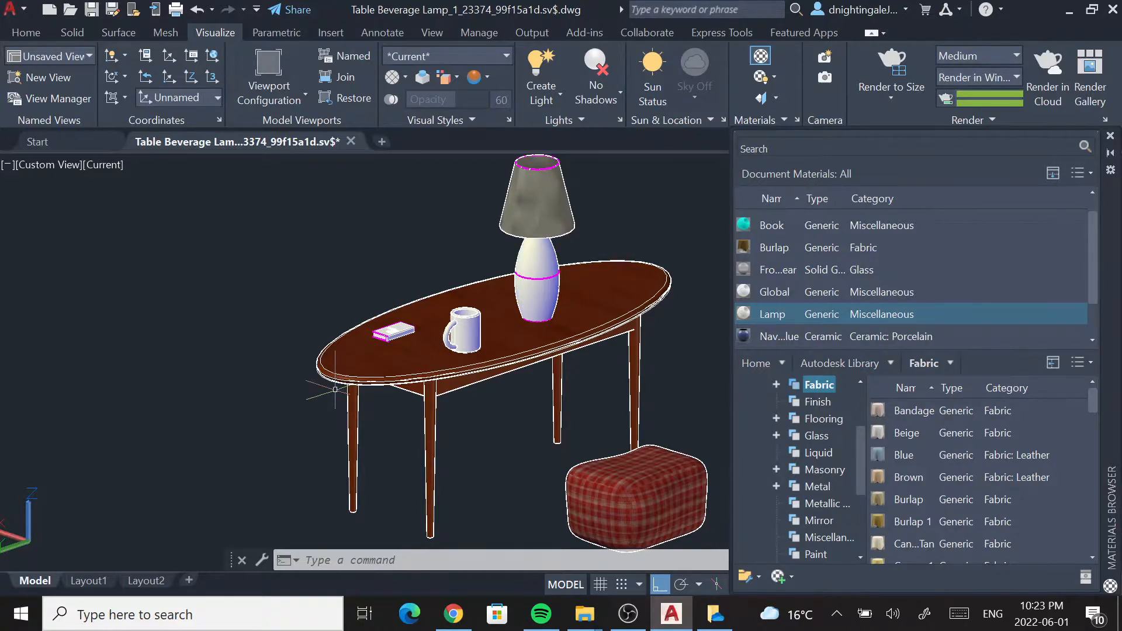
- Close the Materials Browser and render the scene again at Medium quality without the Medium Images Library, closing the finished render window
left_click(1110, 137)
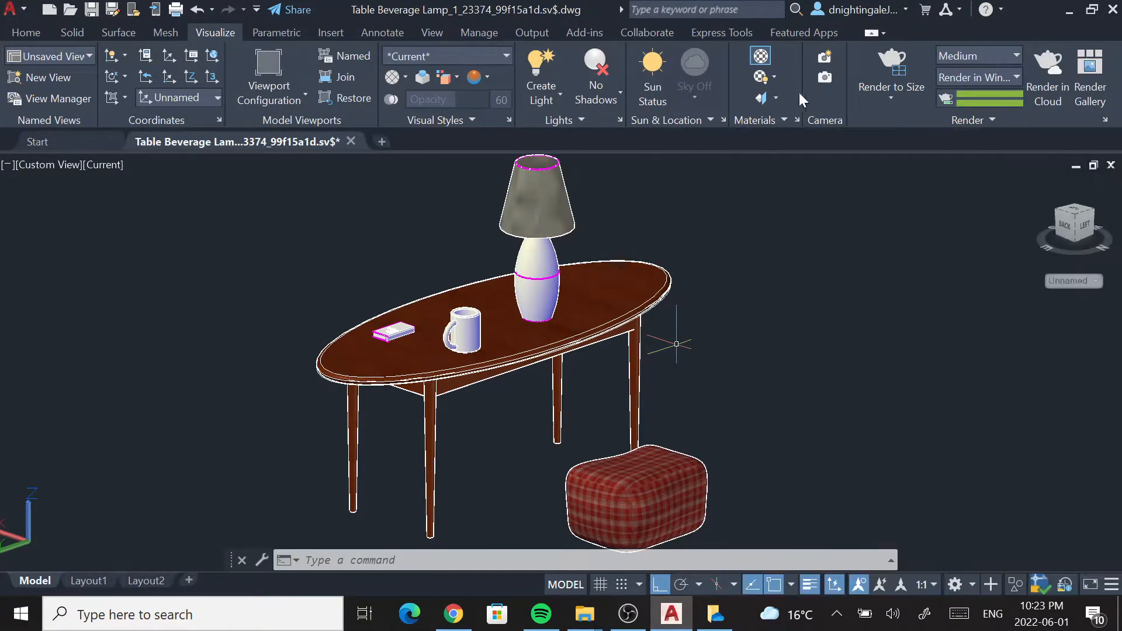
left_click(881, 64)
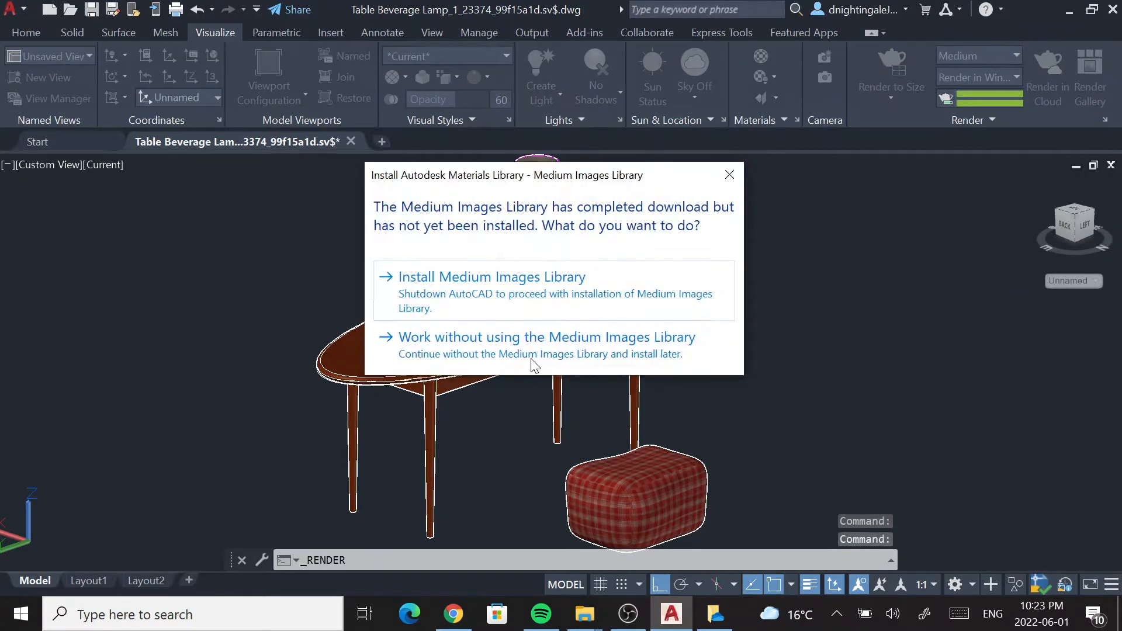
left_click(537, 345)
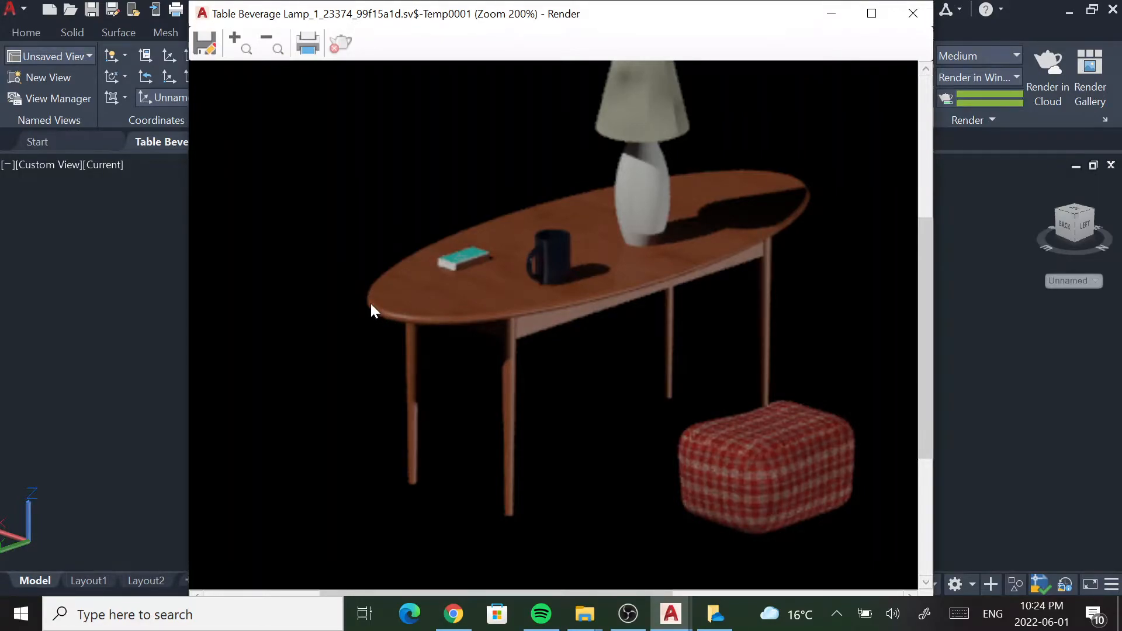
left_click(903, 17)
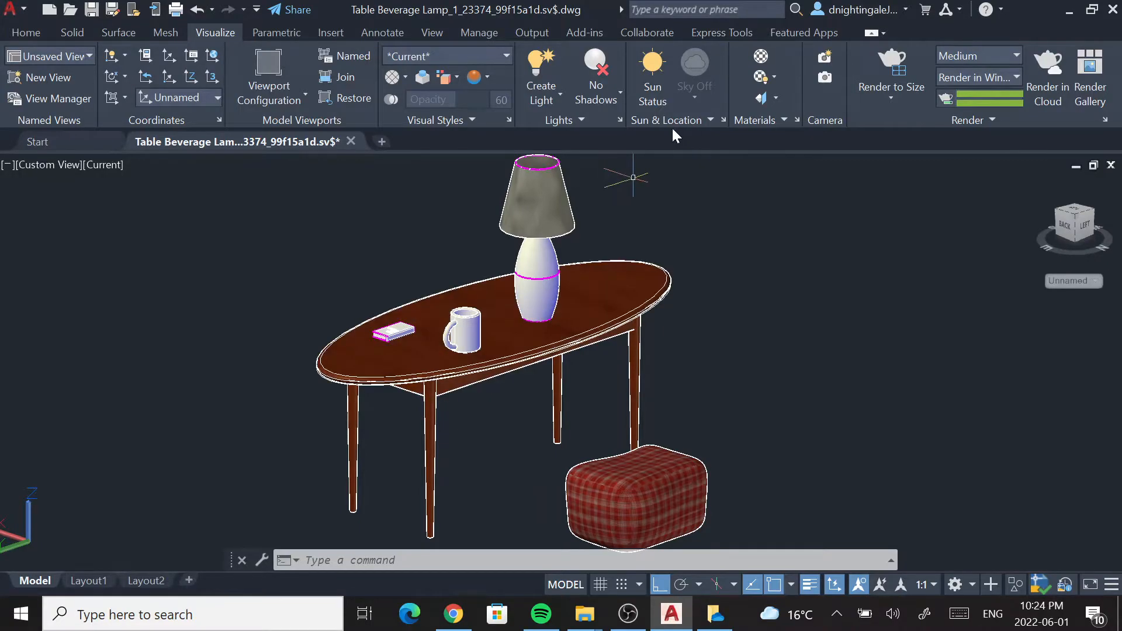
- Turn off the default lighting and place a point light centered inside the lampshade at the bulb
left_click(541, 67)
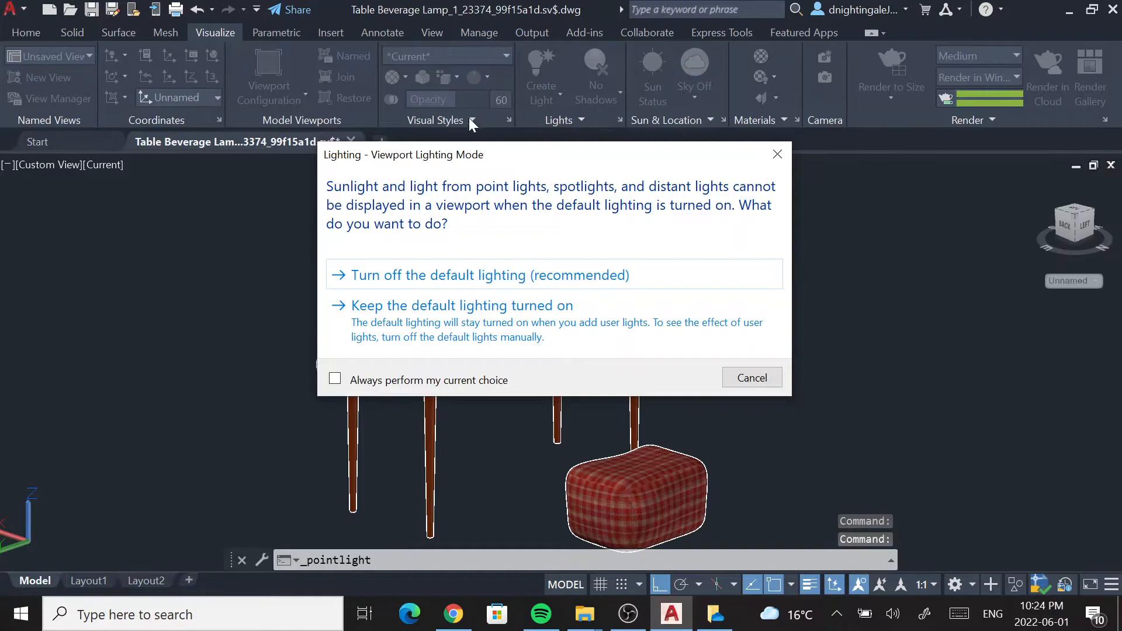
left_click(391, 275)
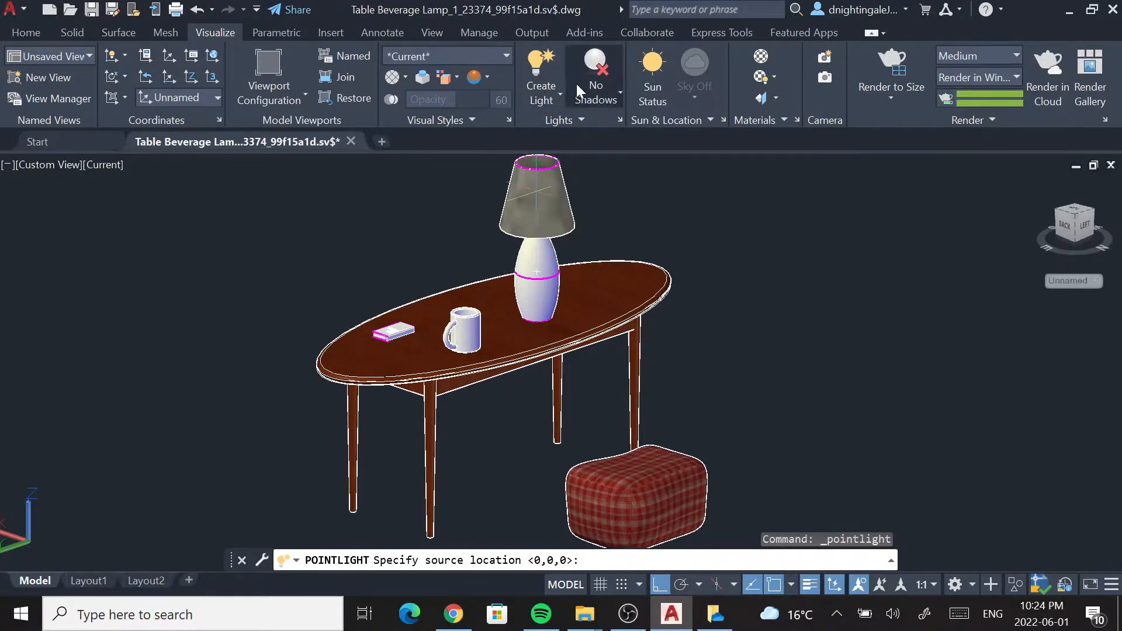
left_click(552, 92)
left_click(532, 129)
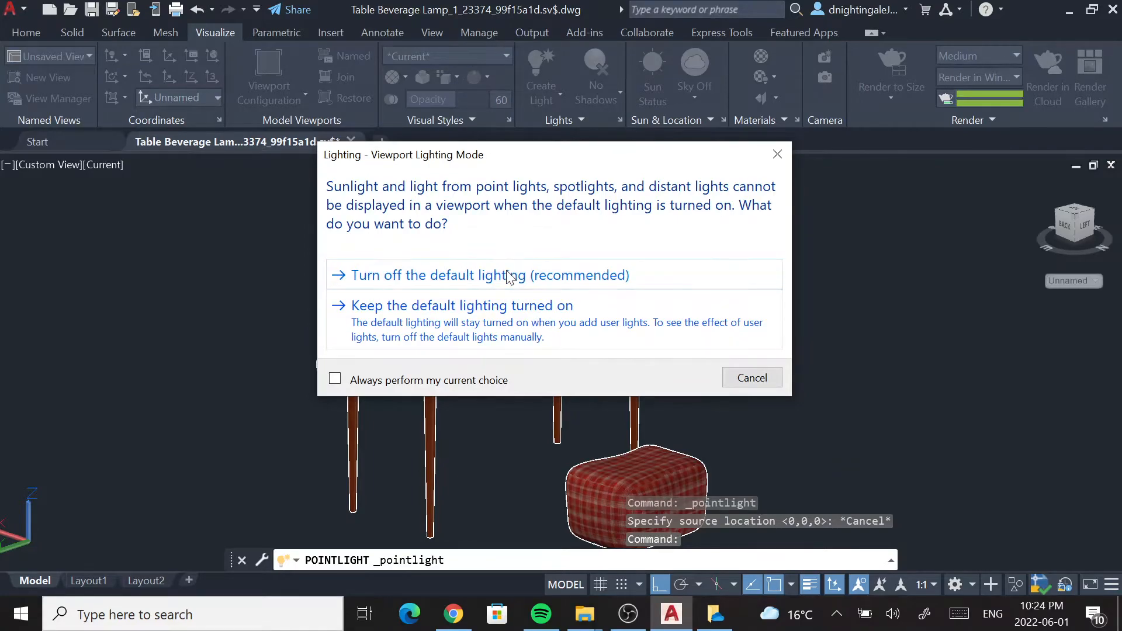
left_click(509, 276)
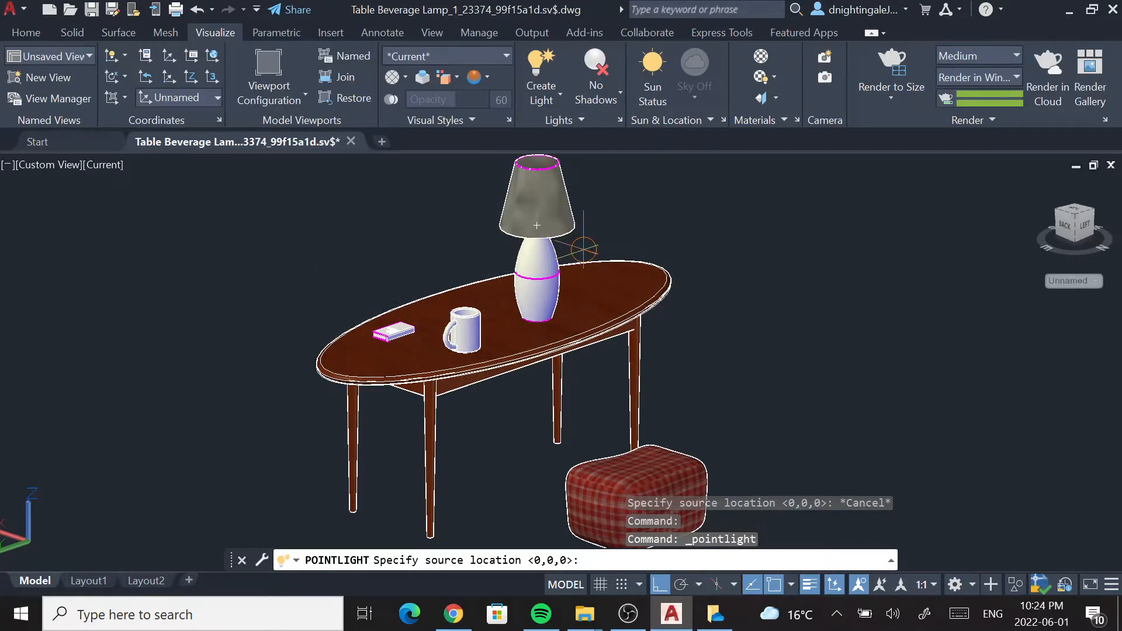
middle_click_drag(577, 278, 577, 386, "shift")
scroll(537, 338, "up", 8)
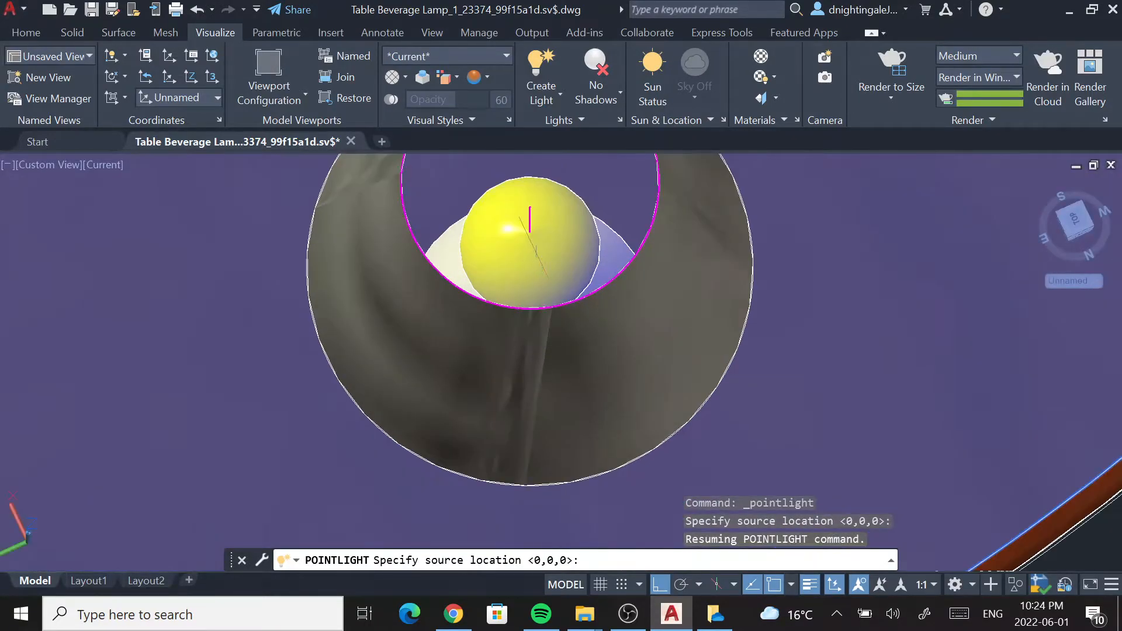
scroll(529, 234, "up", 3)
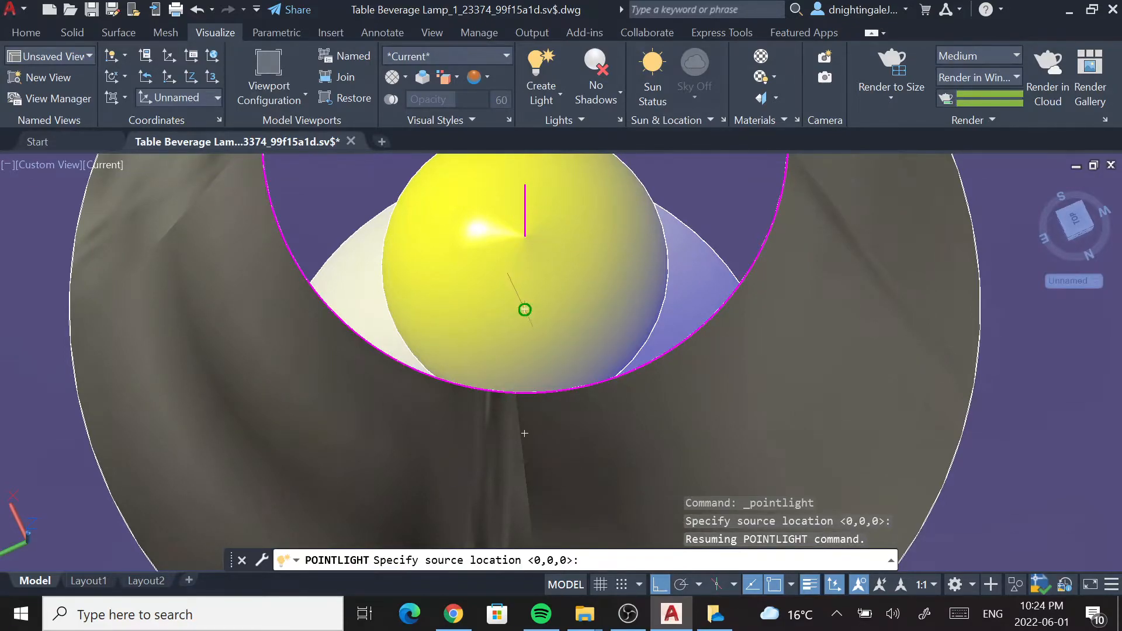
left_click(525, 310)
- Name the new point light Lamp and set its intensity factor to 0.001
middle_click_drag(702, 403, 681, 333, "shift")
scroll(675, 351, "down", 5)
scroll(672, 369, "up", 4)
middle_click_drag(670, 372, 601, 340)
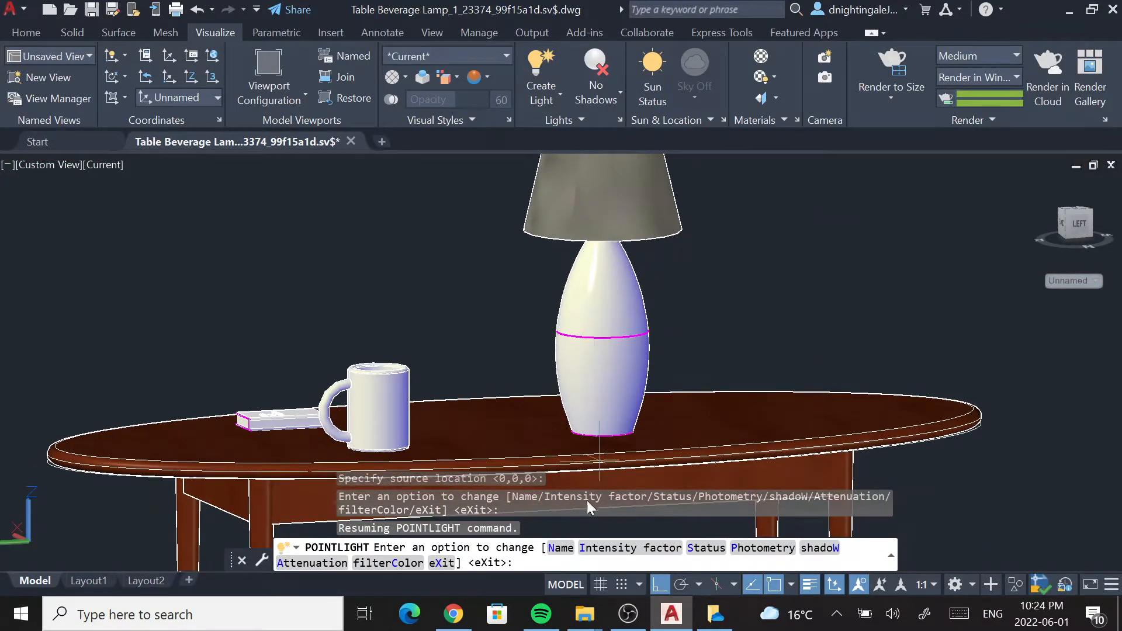
left_click(562, 552)
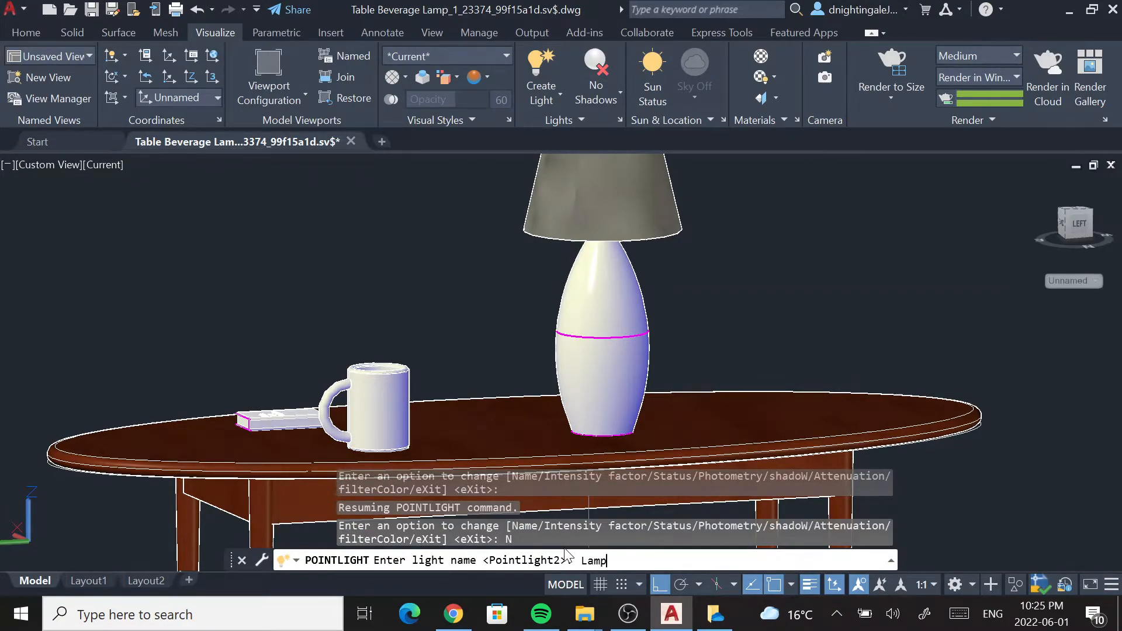
type("Lamp")
key("Return")
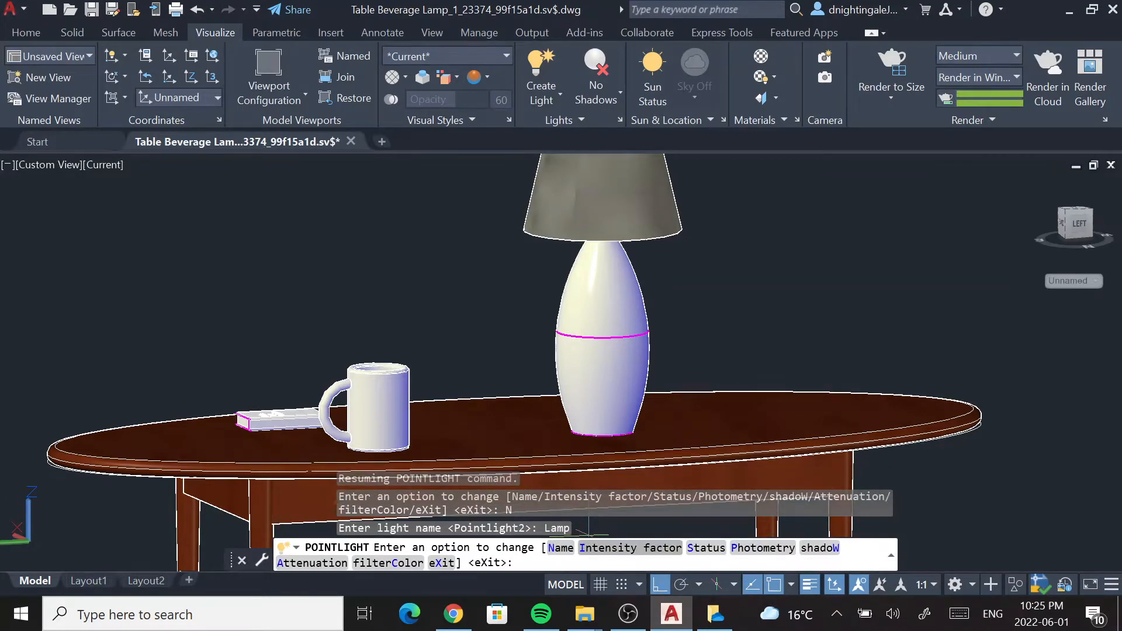
left_click(652, 552)
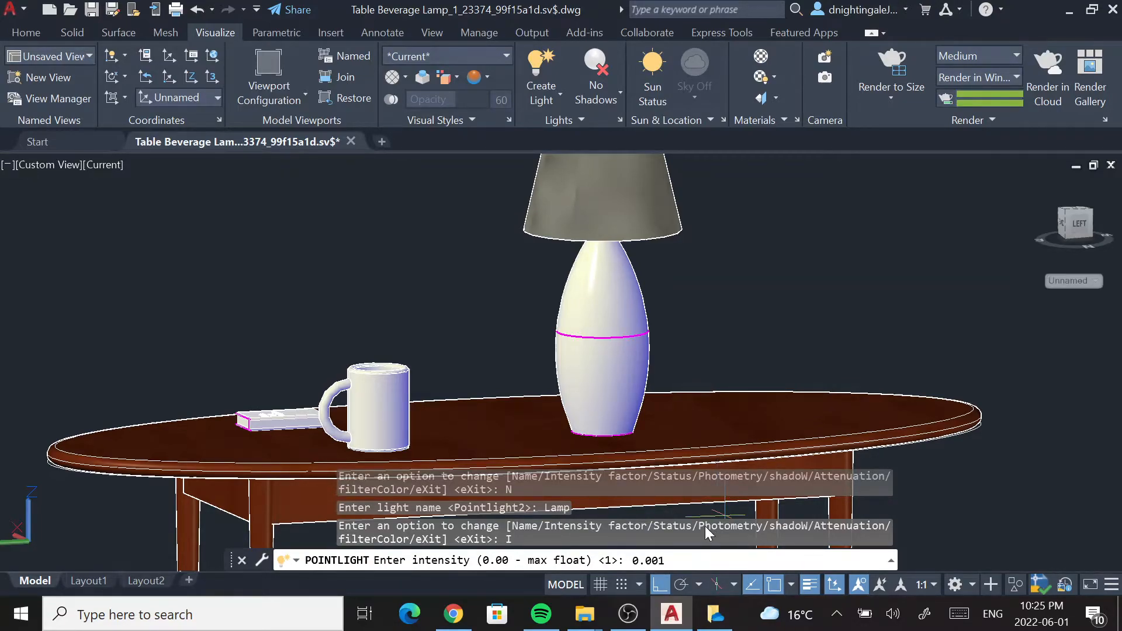
key("Return")
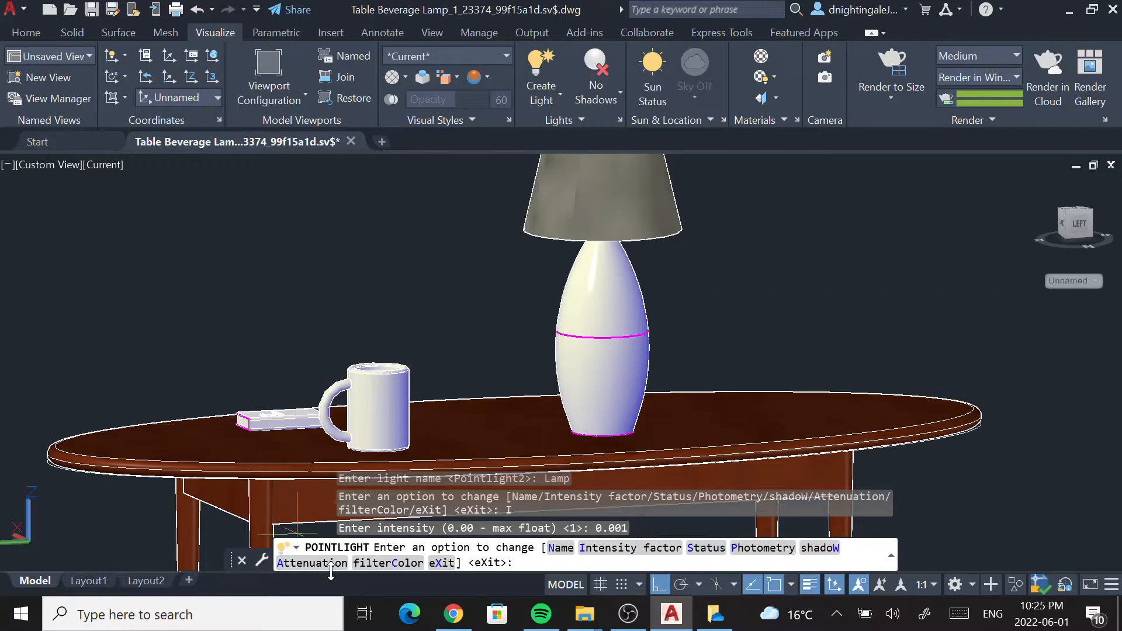
- Set the point light's attenuation end limit offset to 5 and finish creating the light
left_click(323, 564)
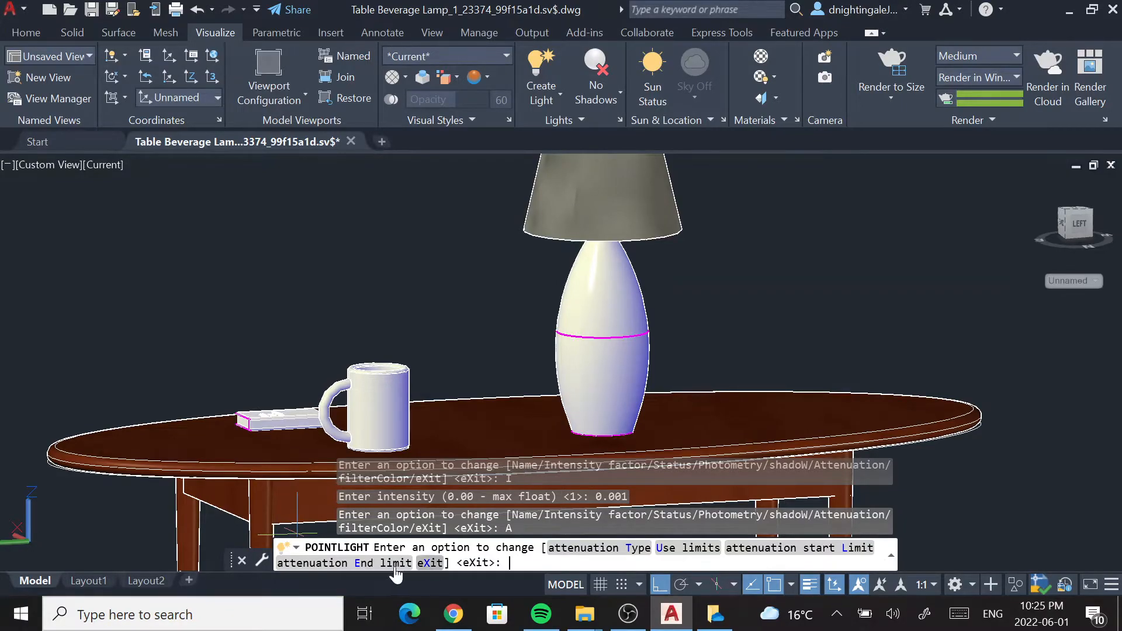
left_click(368, 563)
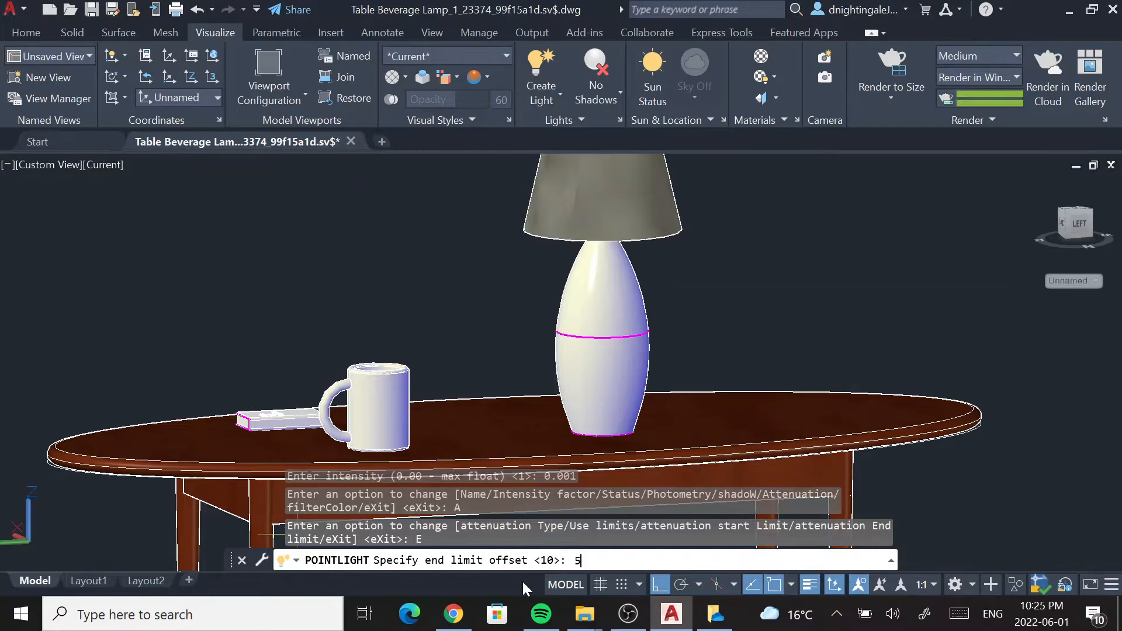
key("Return")
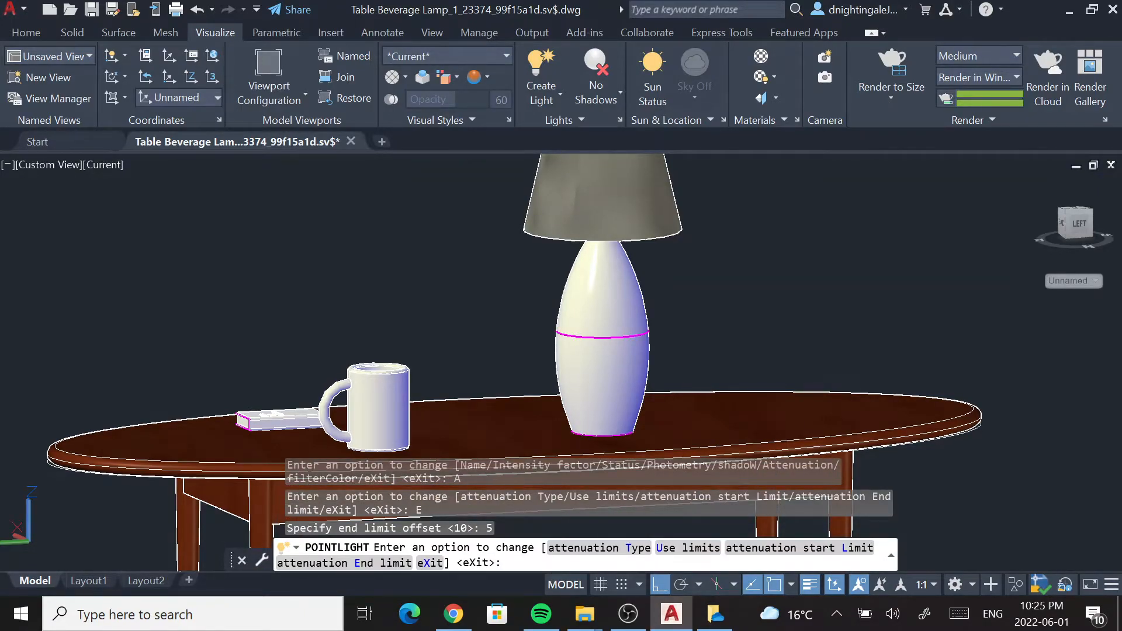
key("Return")
key("Return")
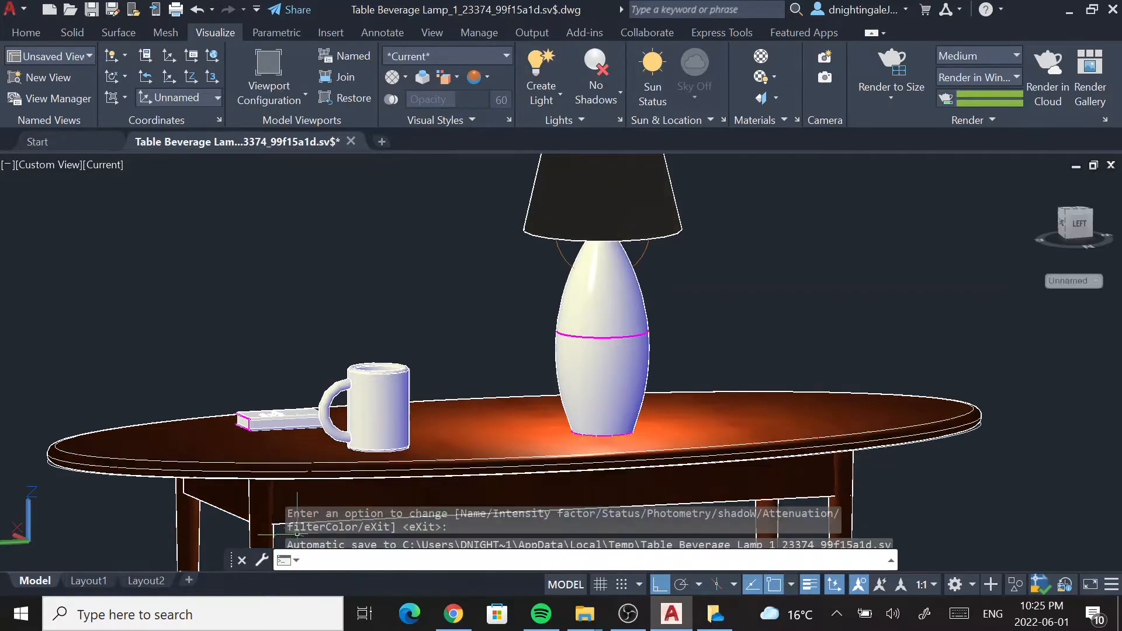
- Turn on Full Shadows for the scene with the whole table and ottoman in view
scroll(760, 263, "down", 5)
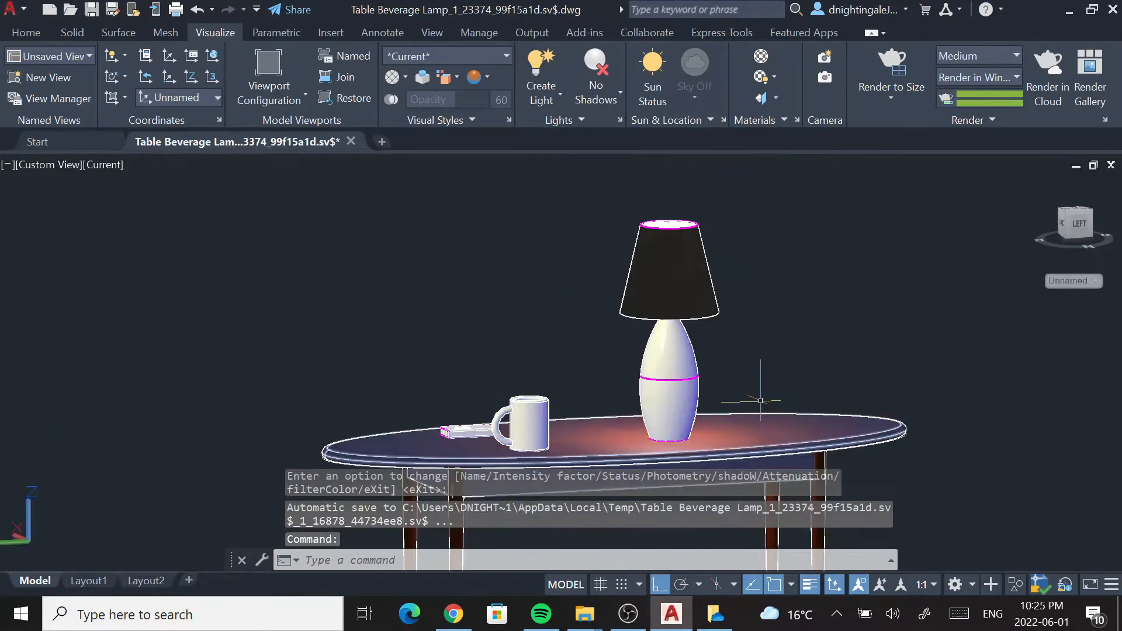
scroll(632, 351, "down", 2)
scroll(632, 350, "up", 5)
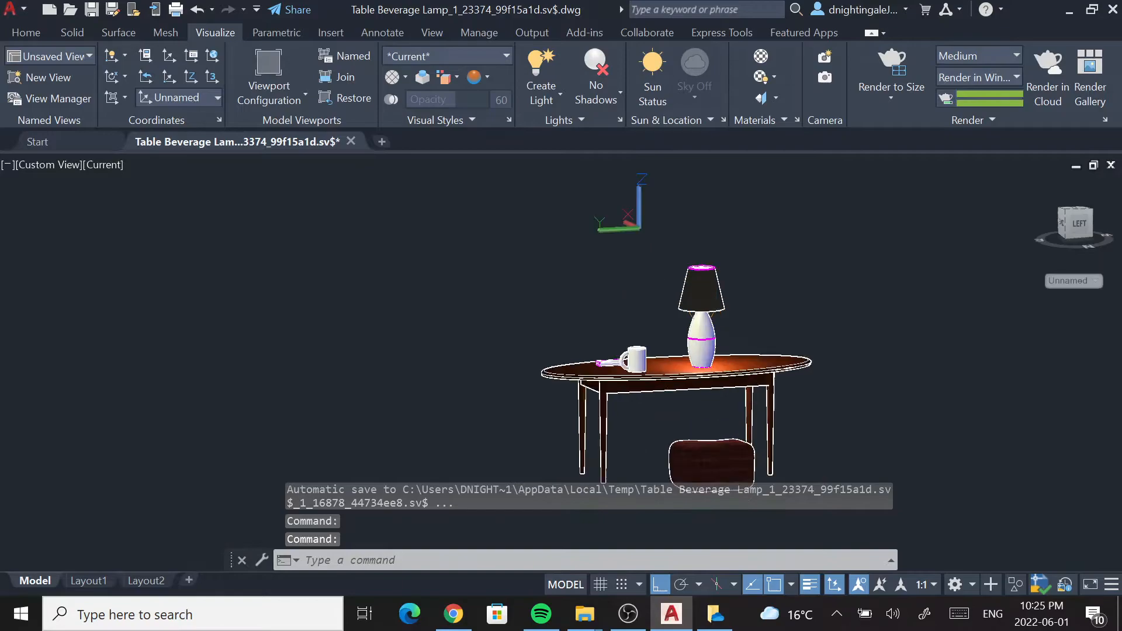
middle_click_drag(637, 397, 571, 278)
scroll(546, 343, "down", 3)
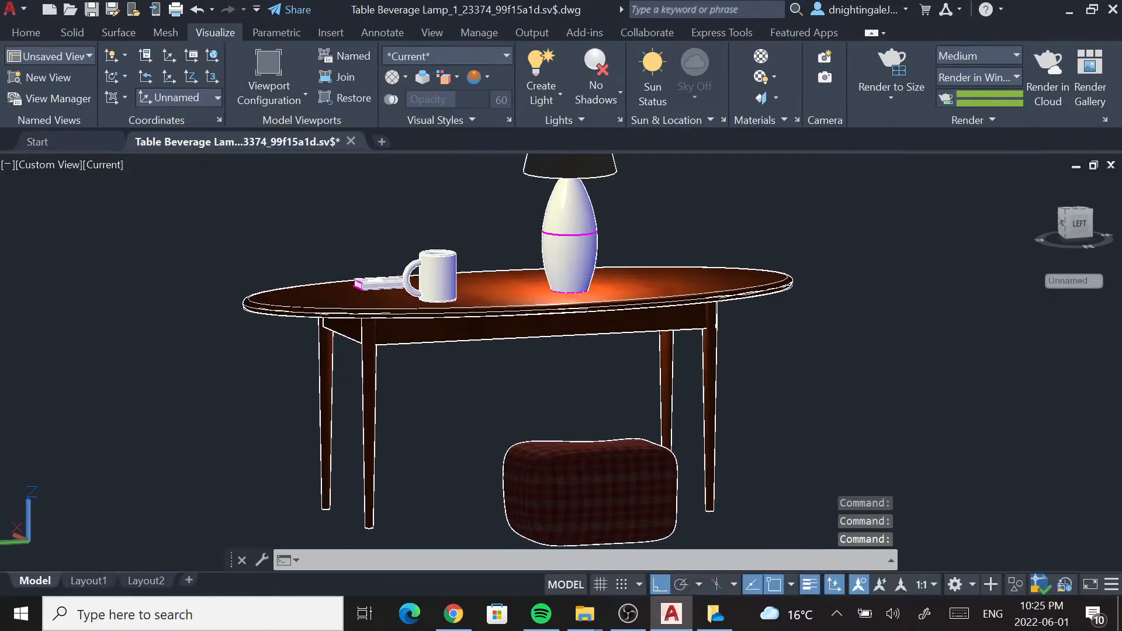
key("Escape")
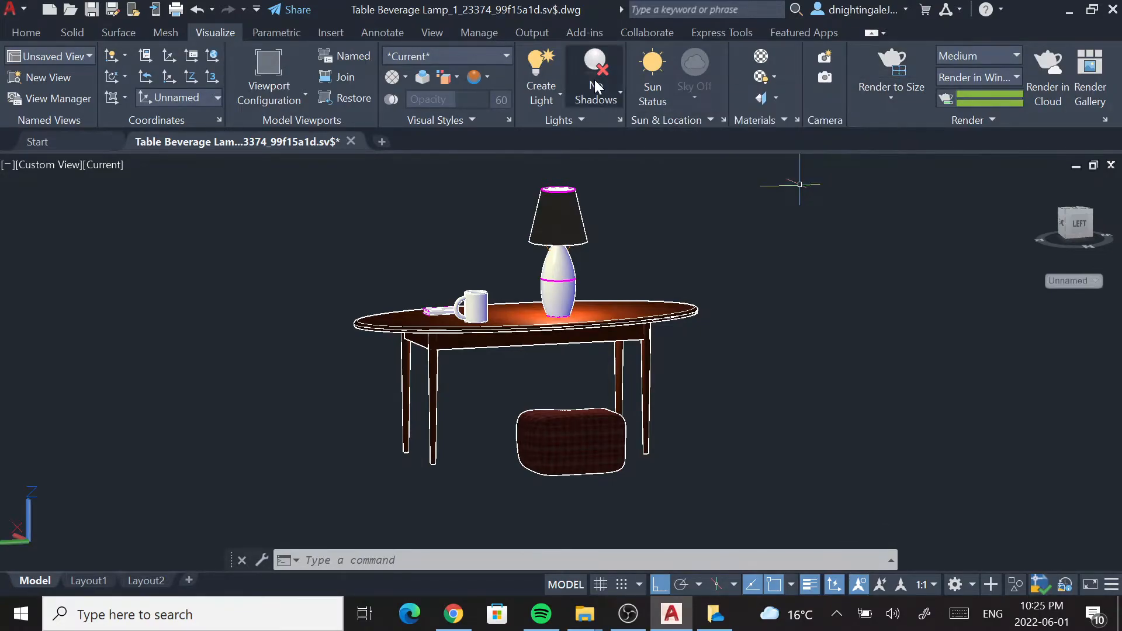
left_click(614, 97)
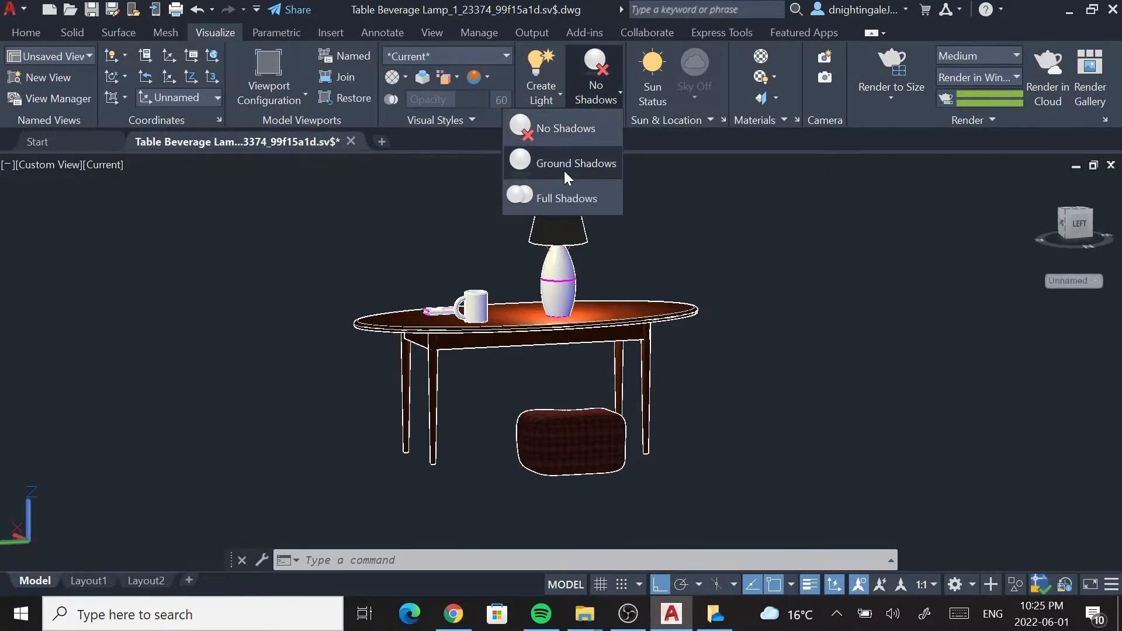
left_click(557, 189)
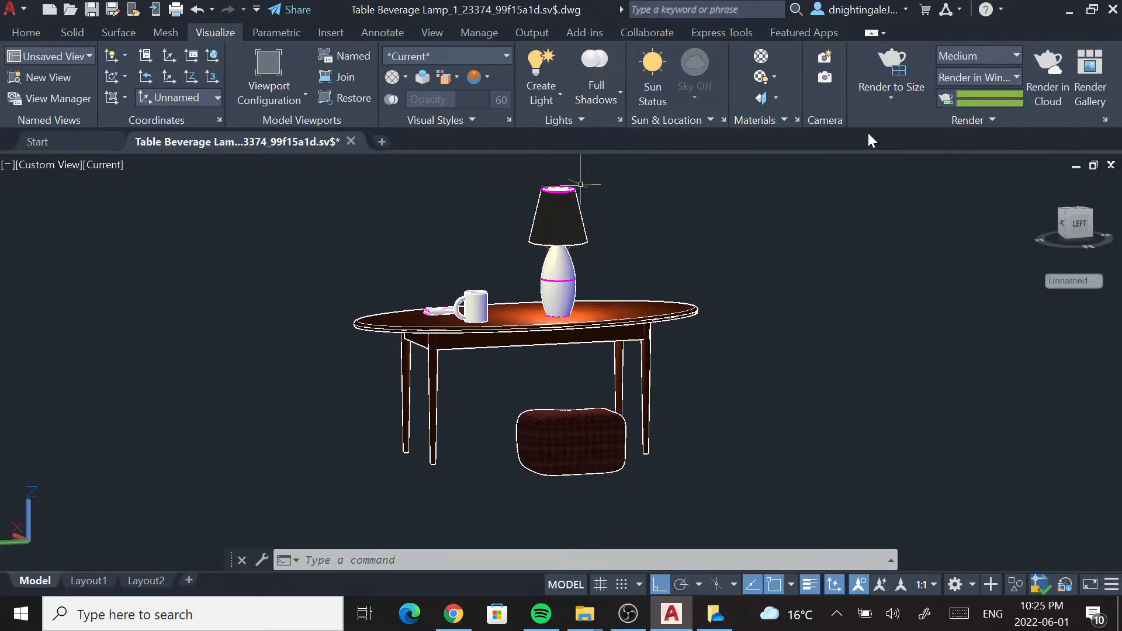
- Render the lamp-lit scene at Medium quality without the Medium Images Library, inspect the image, and close the render window
left_click(903, 65)
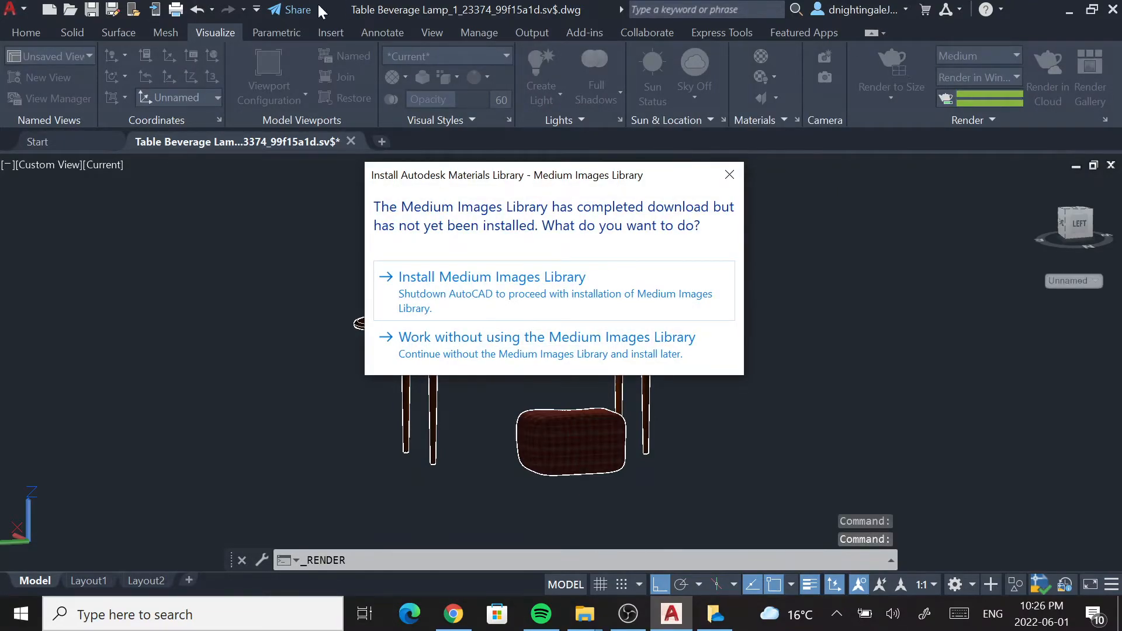
left_click(556, 339)
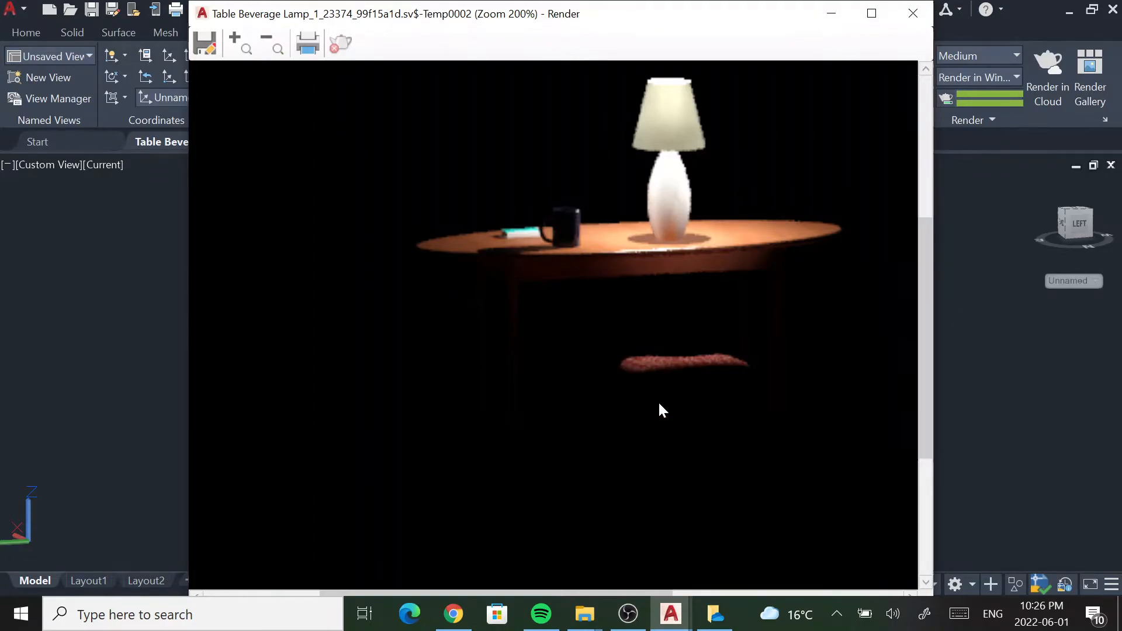
scroll(659, 405, "down", 1)
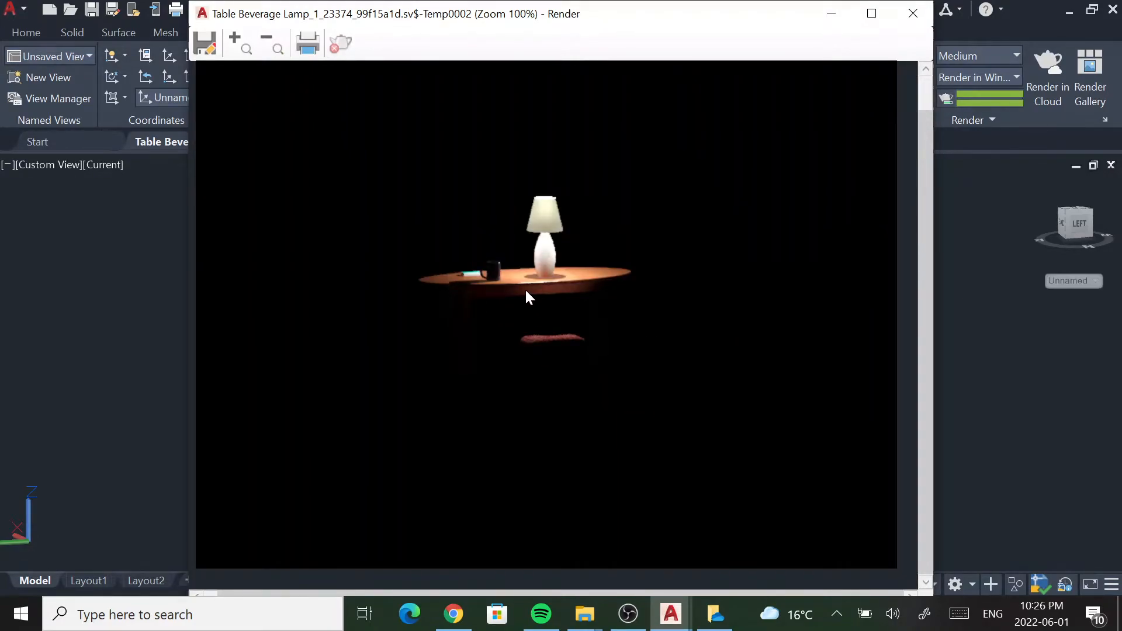
scroll(534, 310, "up", 1)
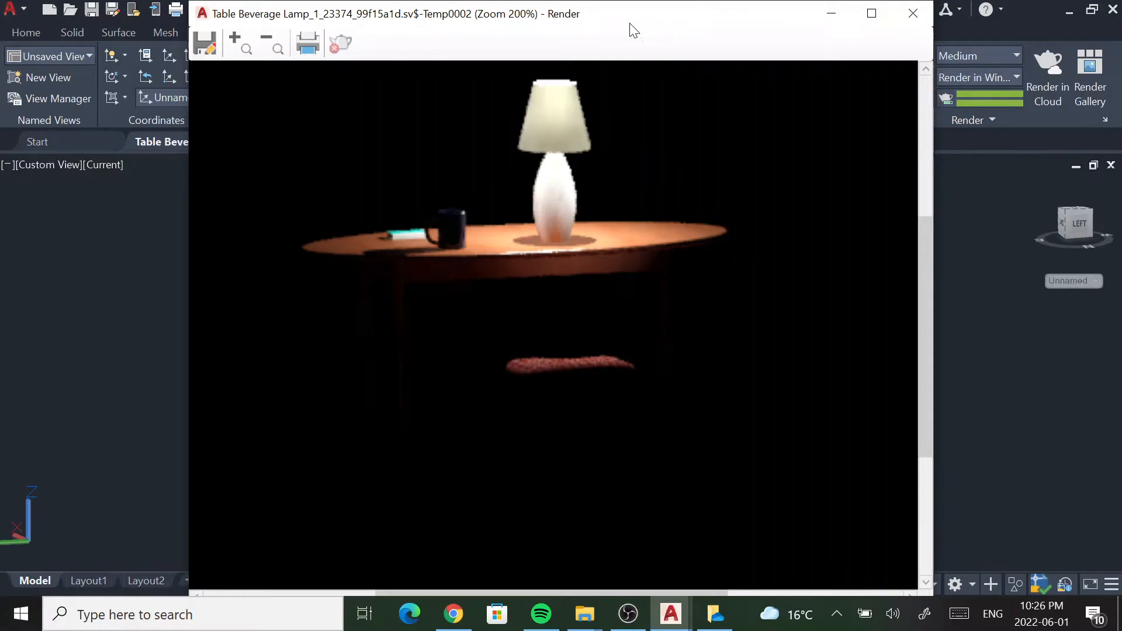
left_click(913, 15)
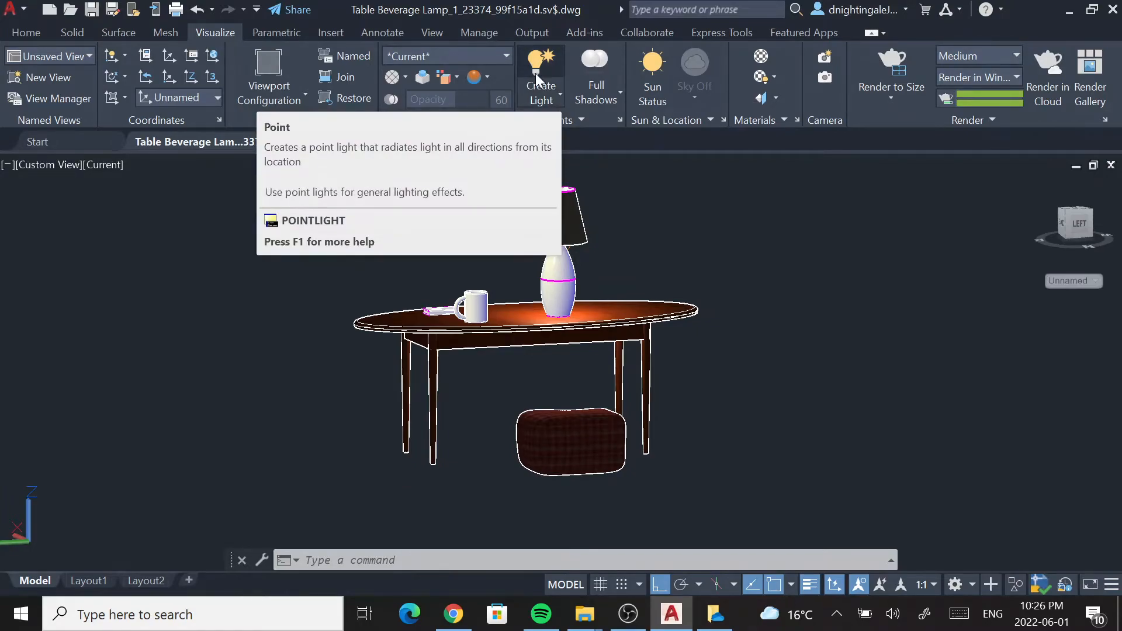
- Open the list of lights in the model and review the Lamp light's properties, closing them when done
left_click(619, 119)
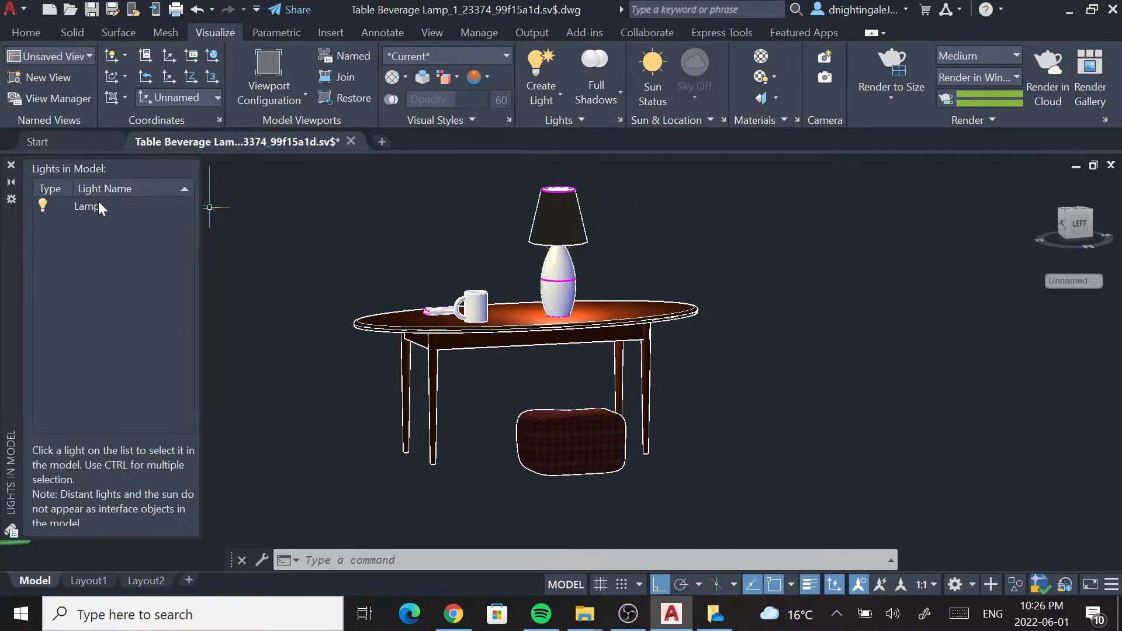
double_click(98, 204)
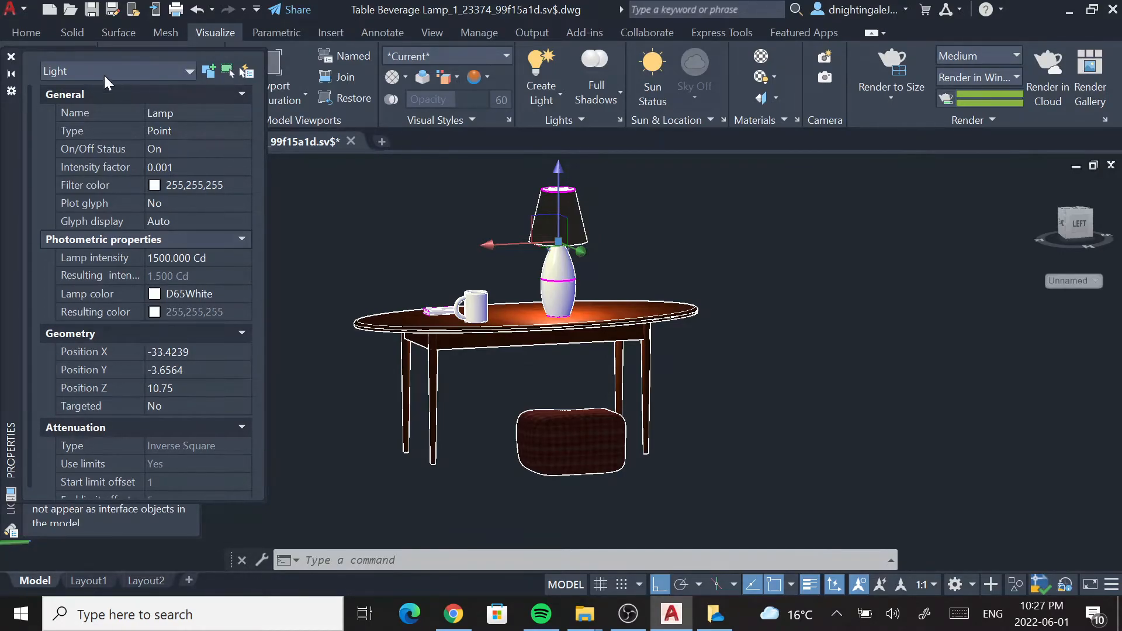
left_click(11, 57)
left_click(552, 94)
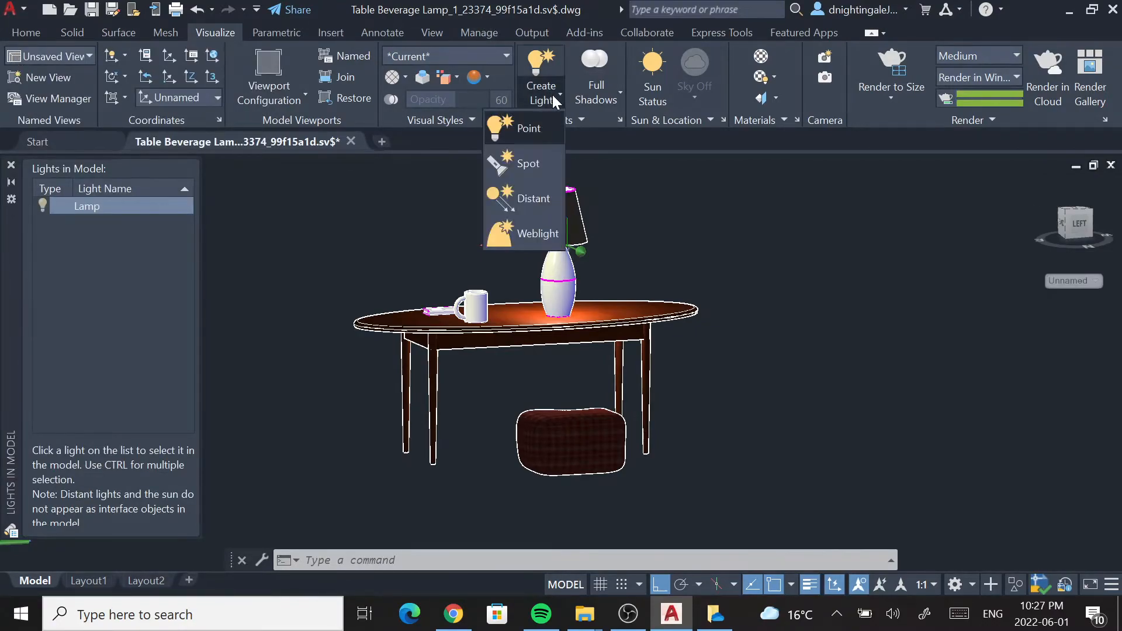
left_click(525, 163)
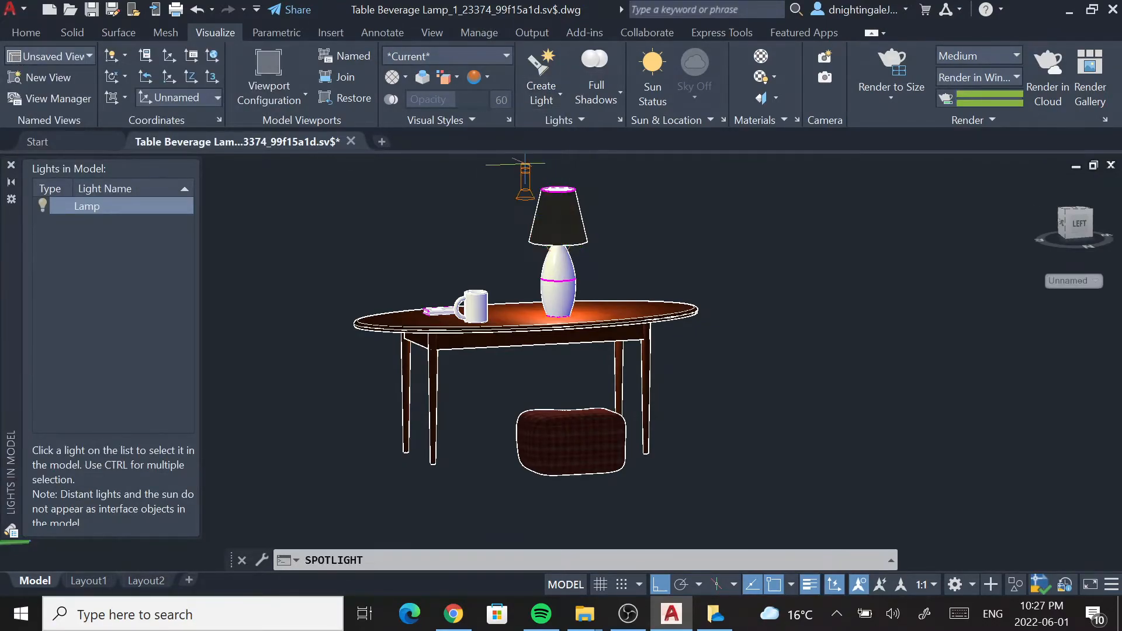
scroll(706, 358, "down", 3)
scroll(705, 358, "up", 4)
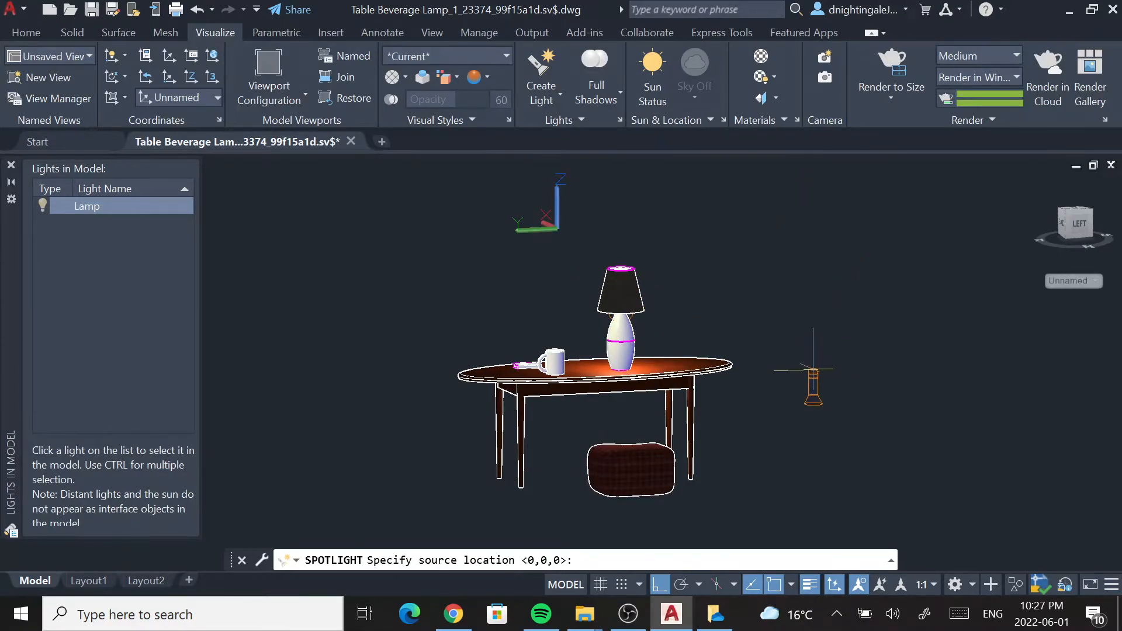
middle_click_drag(787, 374, 794, 426, "shift")
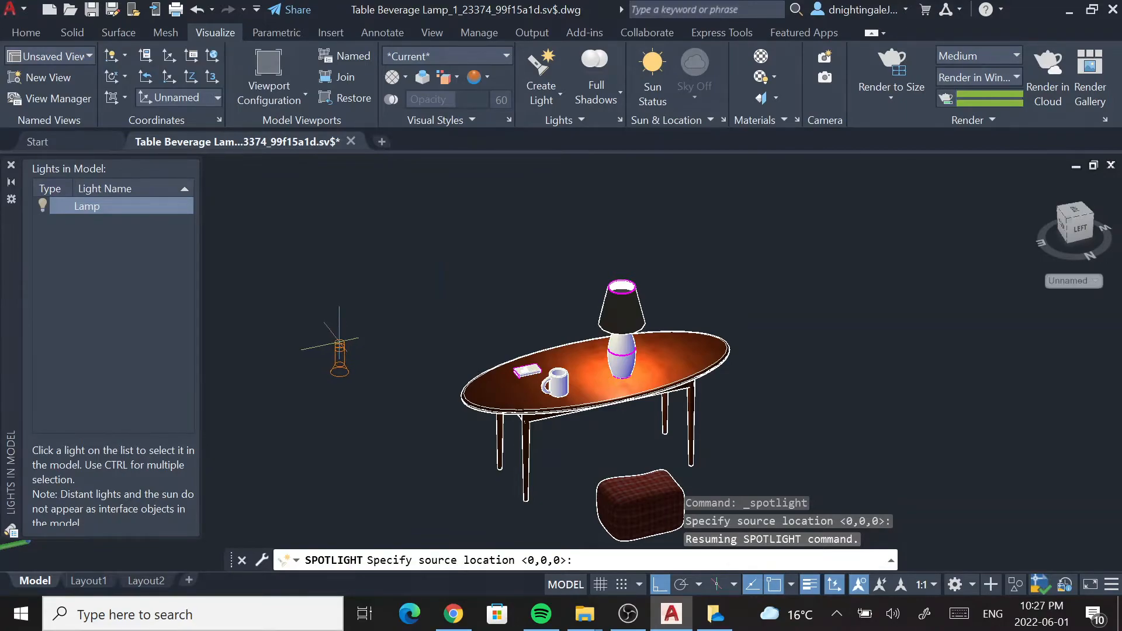
left_click(310, 326)
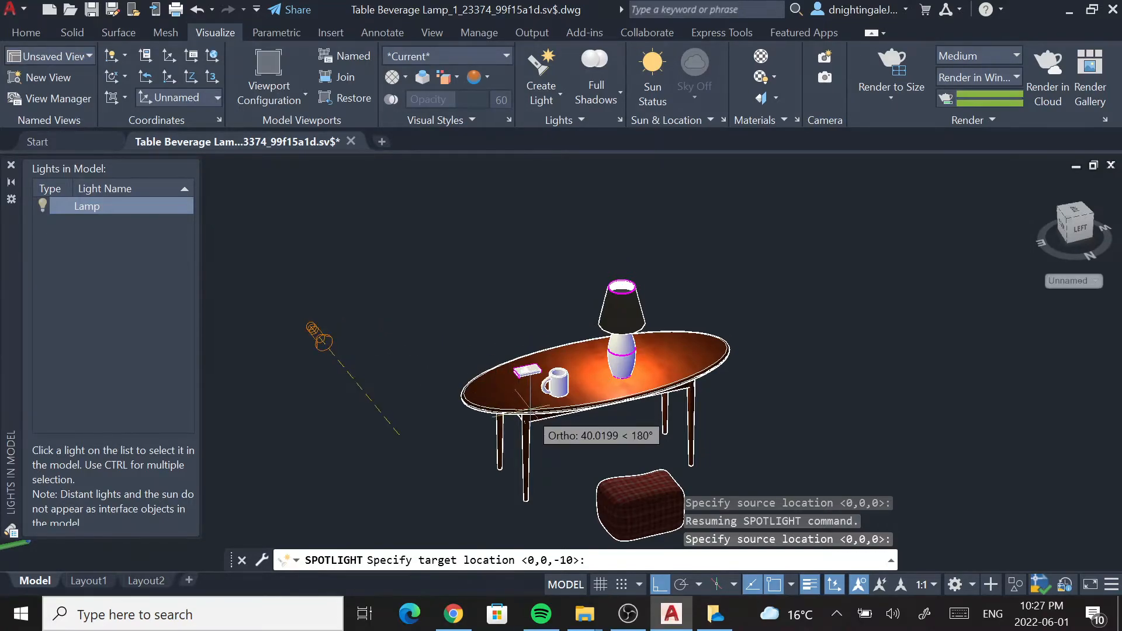
scroll(544, 416, "up", 3)
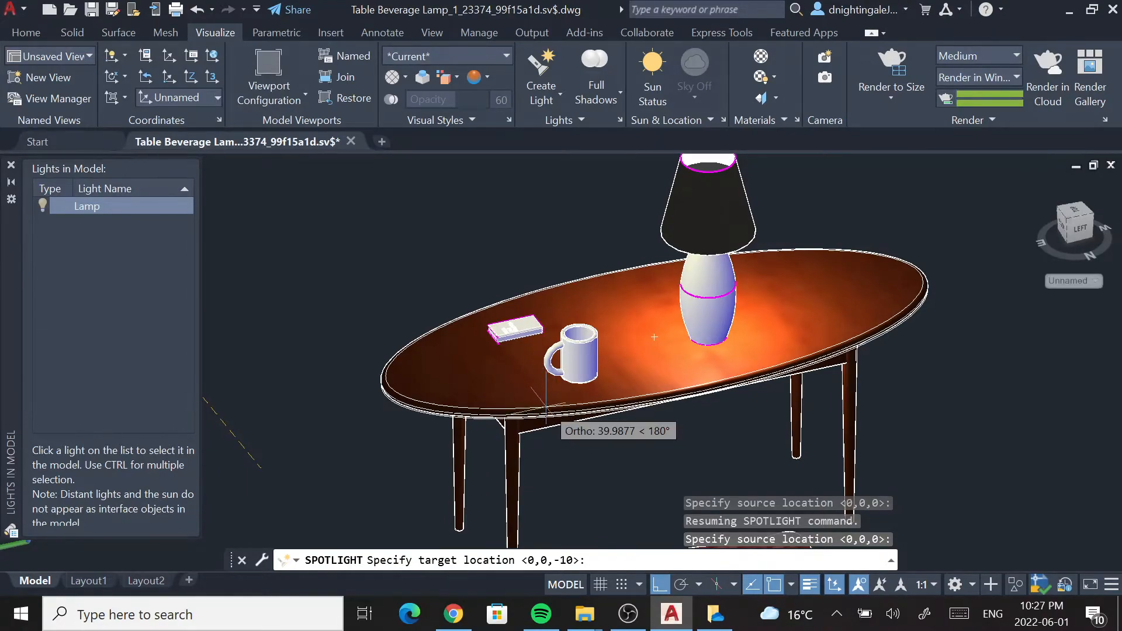
left_click(544, 404)
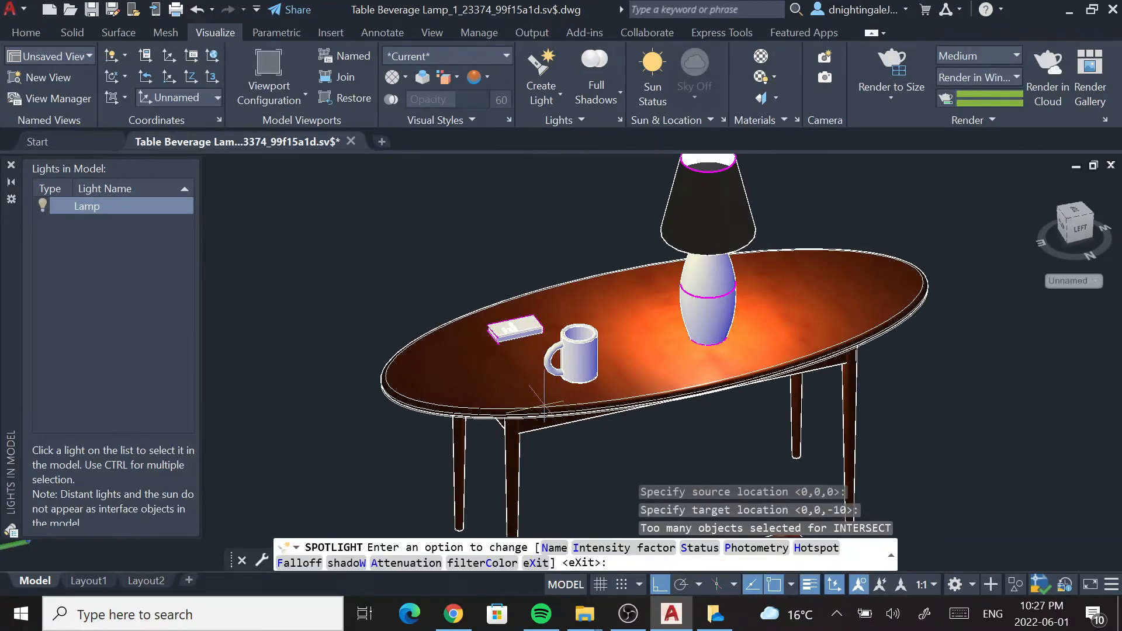
scroll(544, 403, "down", 3)
scroll(494, 352, "down", 4)
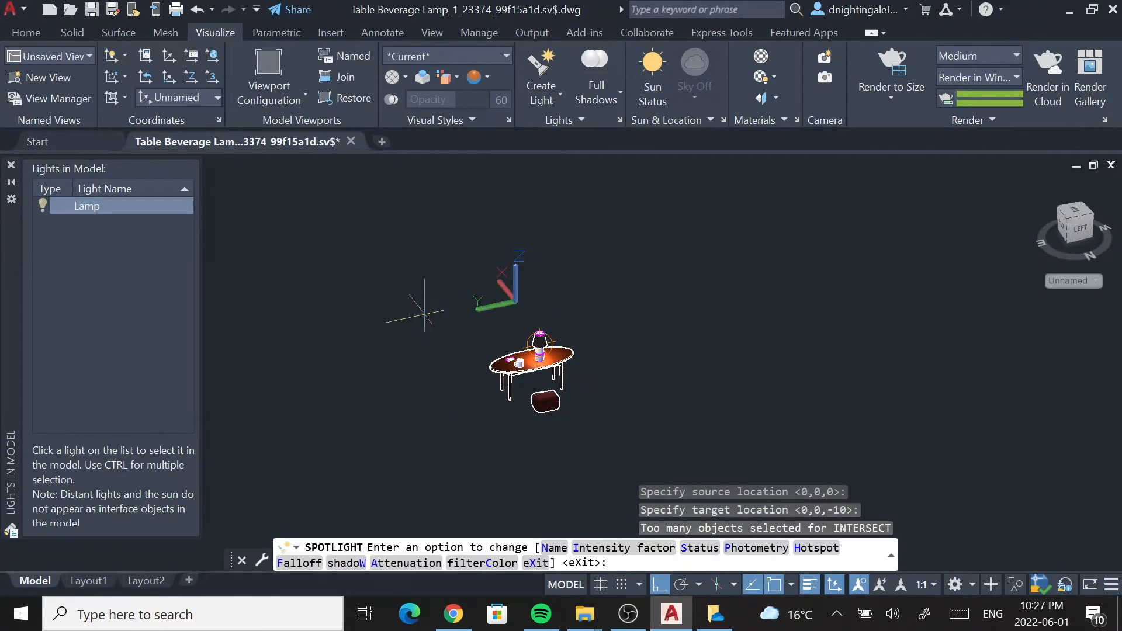
key("Escape")
key("Escape")
key("Escape")
- Create a spotlight with its source beyond the book-and-mug end of the table and its target picked at the tabletop's near edge
left_click(542, 64)
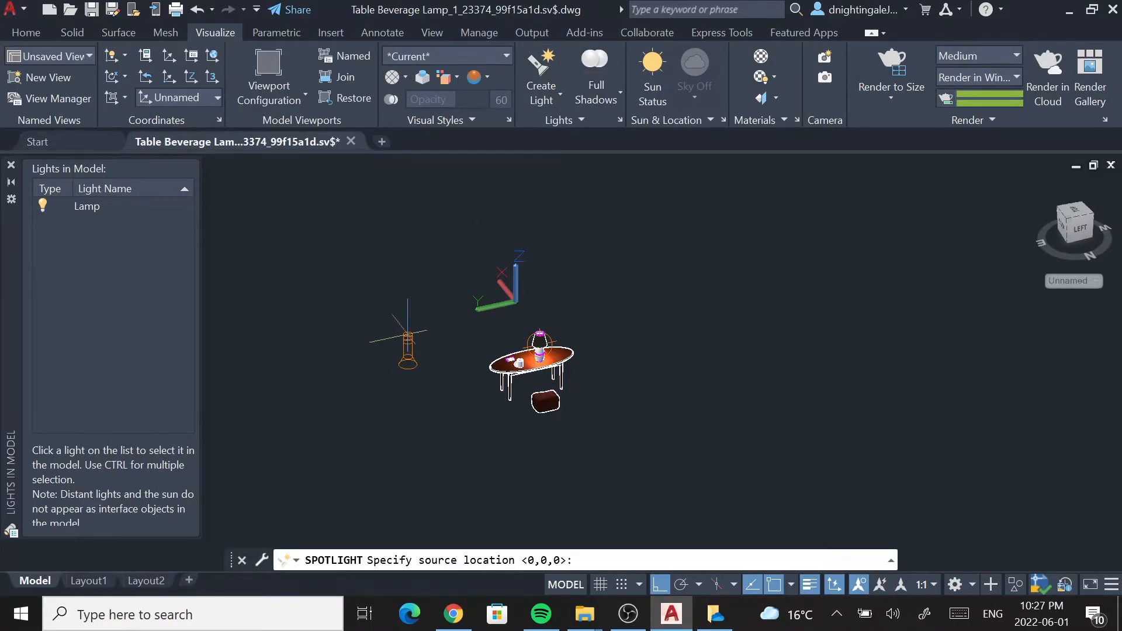
scroll(402, 337, "up", 3)
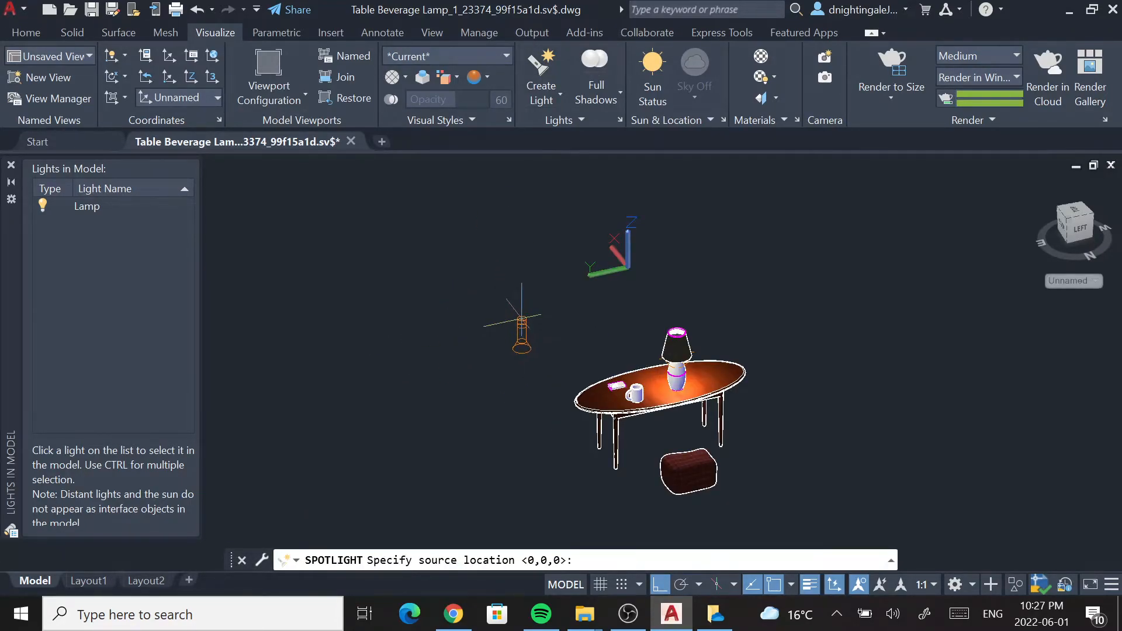
left_click(483, 353)
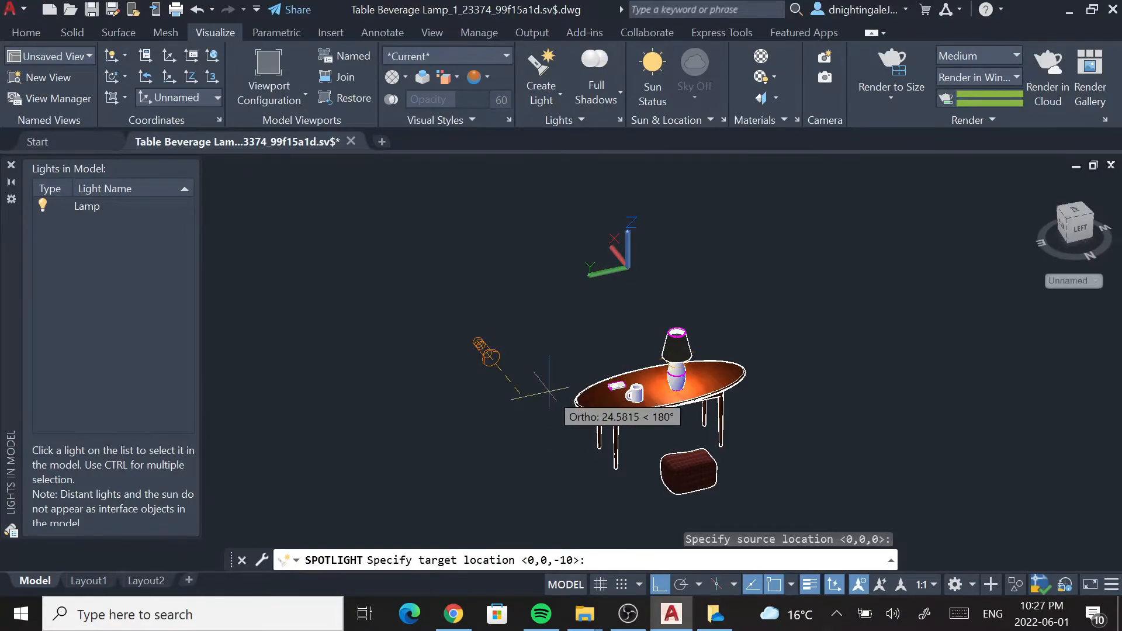
scroll(617, 416, "up", 3)
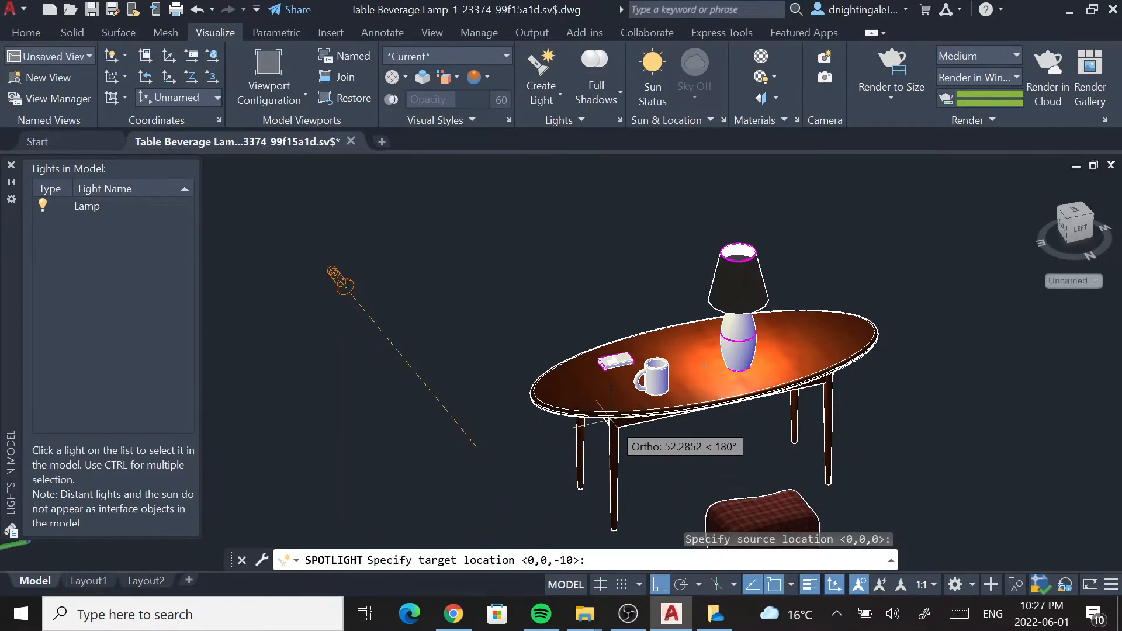
scroll(584, 408, "up", 2)
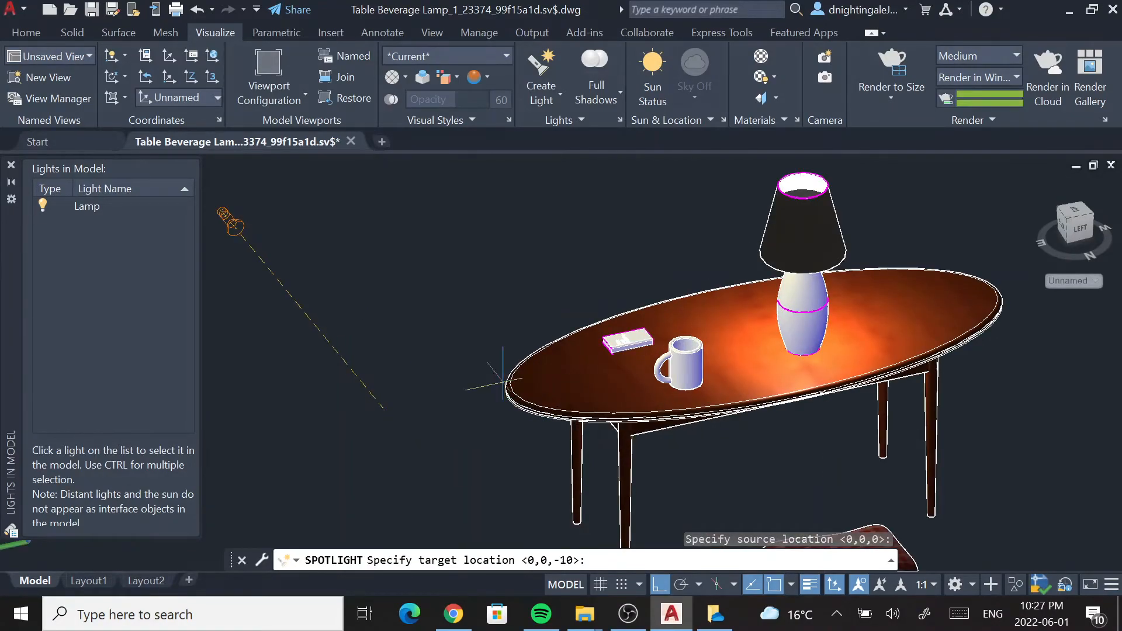
left_click(514, 391)
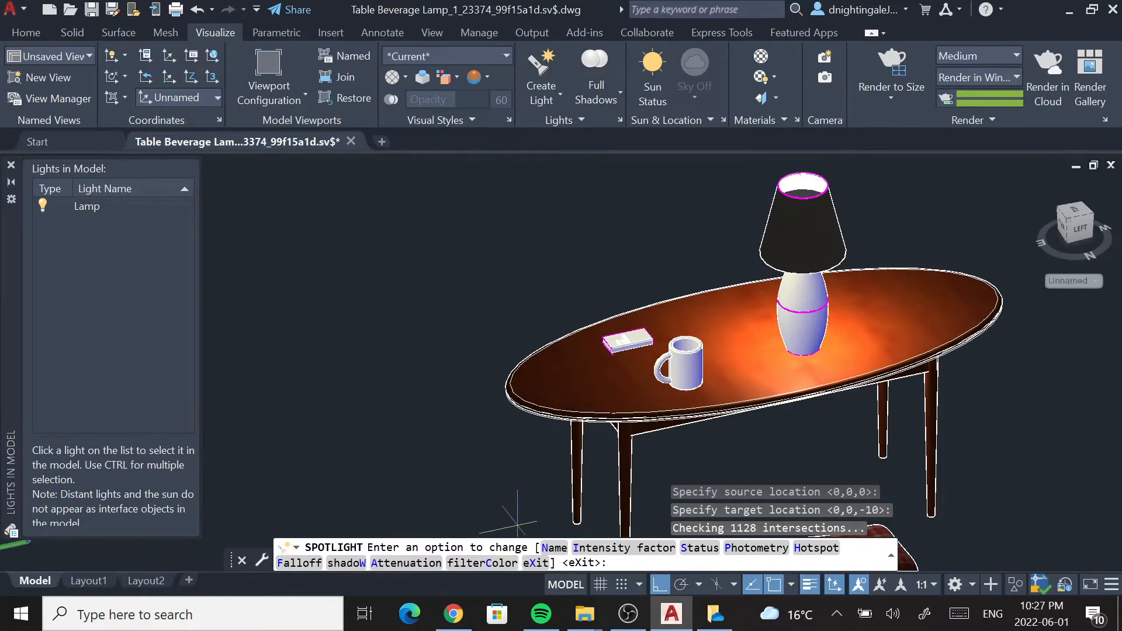
- Name the new light Spotlight and finish creating it with the default attenuation settings
left_click(555, 548)
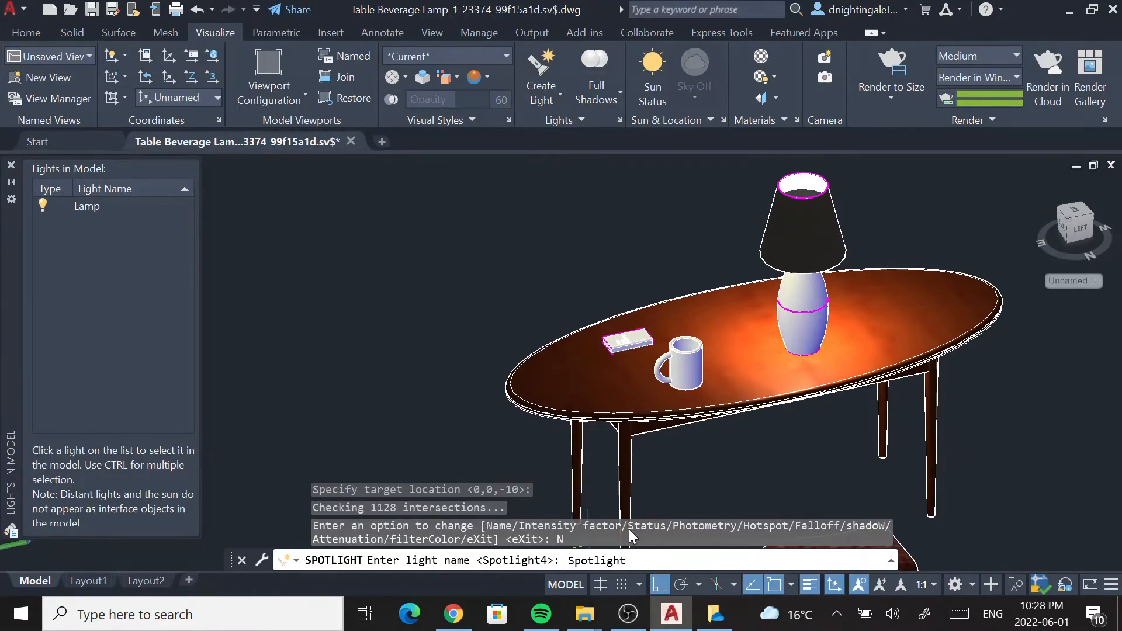
key("Return")
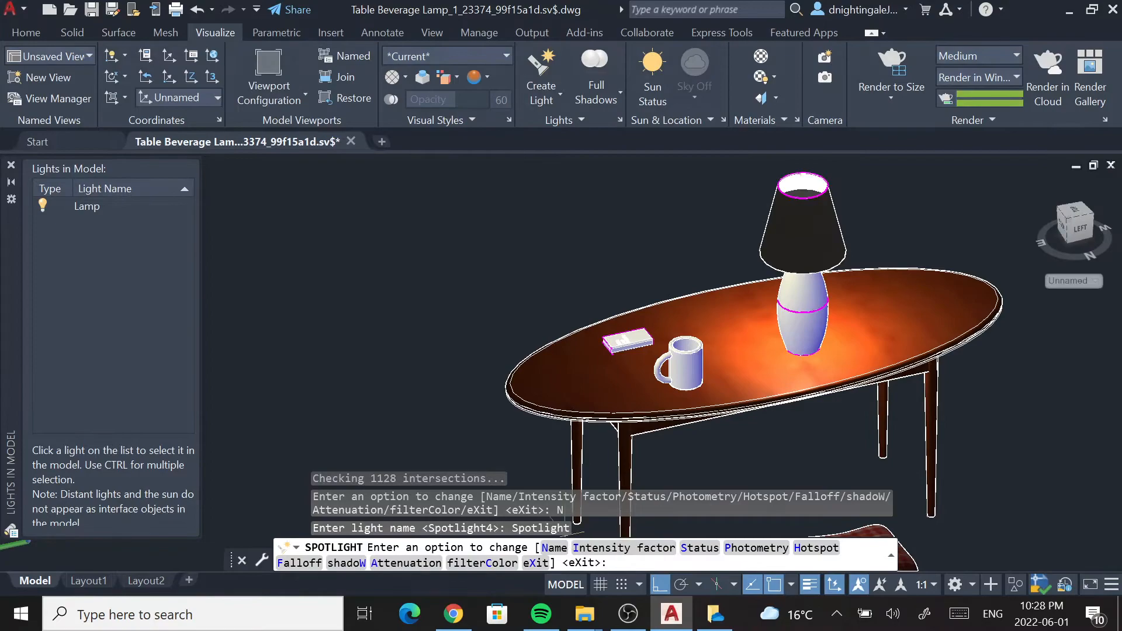
left_click(409, 562)
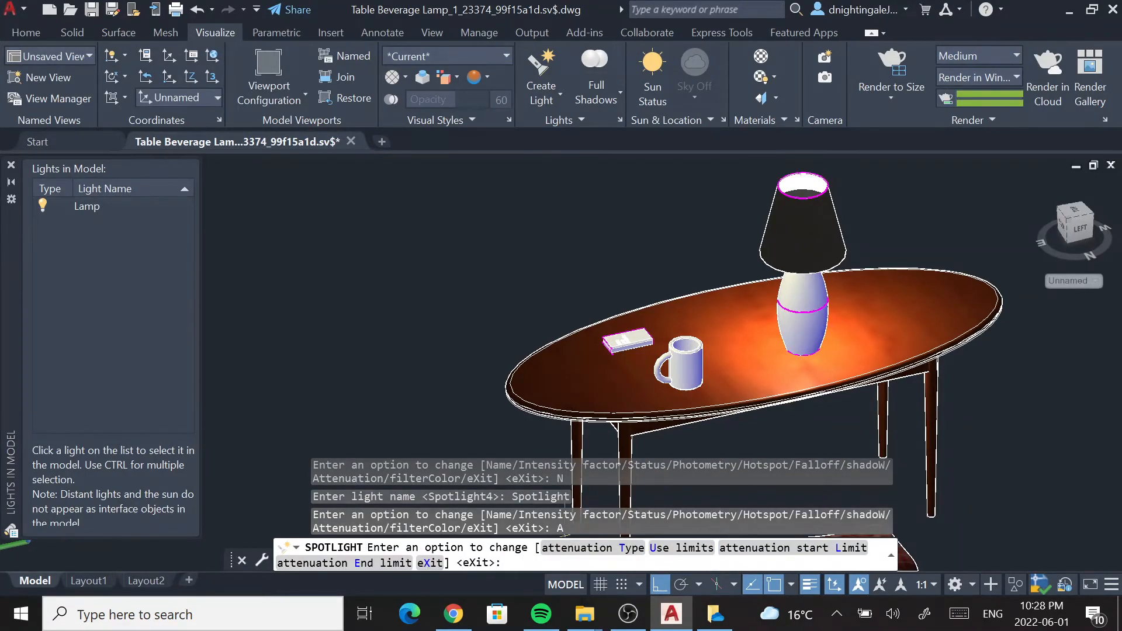
key("Return")
key("Return")
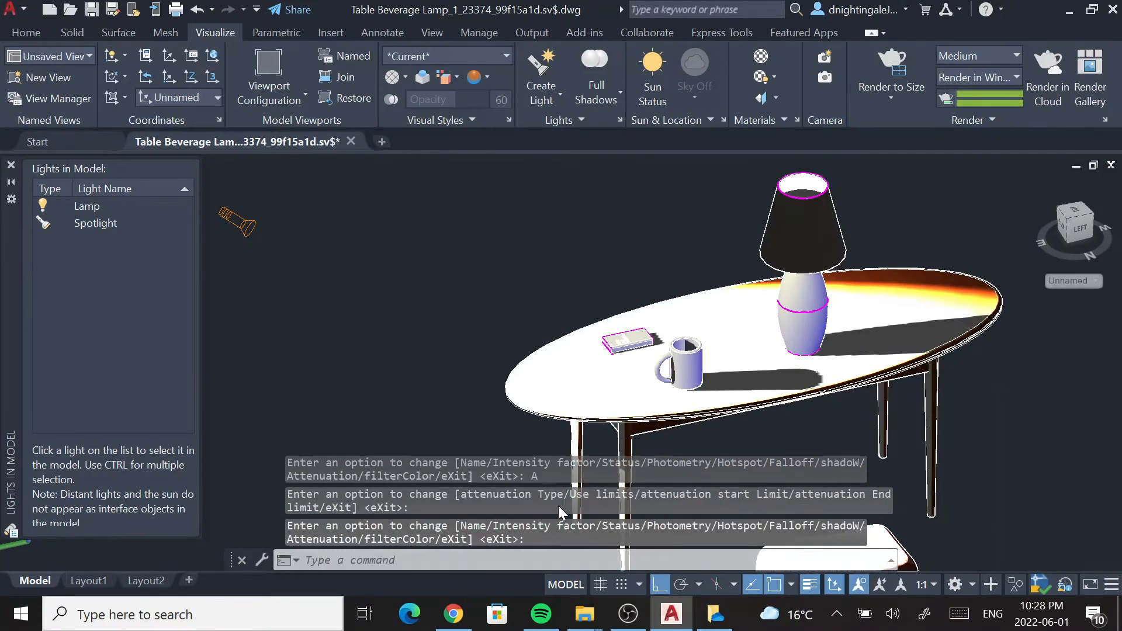
- Render the whole scene with both lights at Medium quality without the Medium Images Library, inspect the image, and close the render window
scroll(550, 368, "down", 4)
middle_click_drag(570, 403, 536, 339)
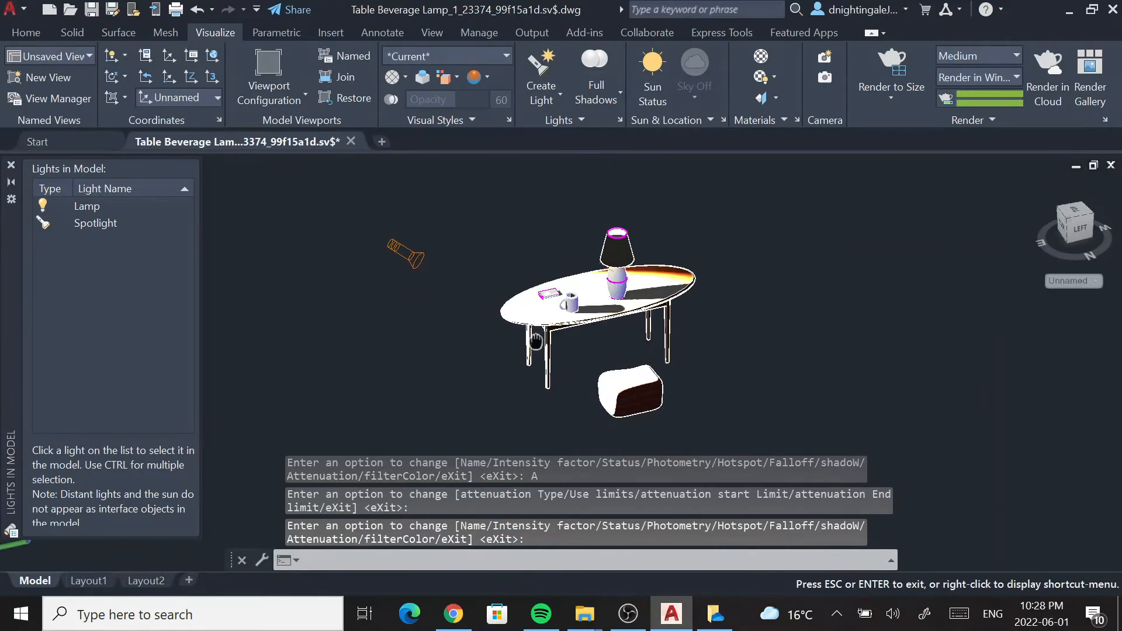
left_click(900, 62)
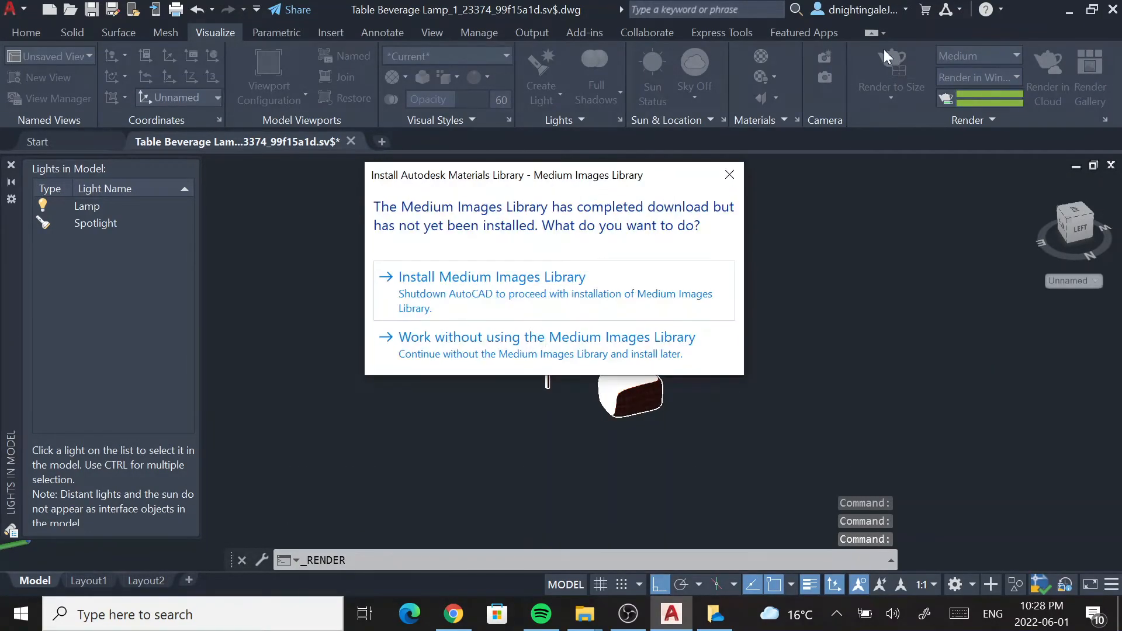
left_click(518, 345)
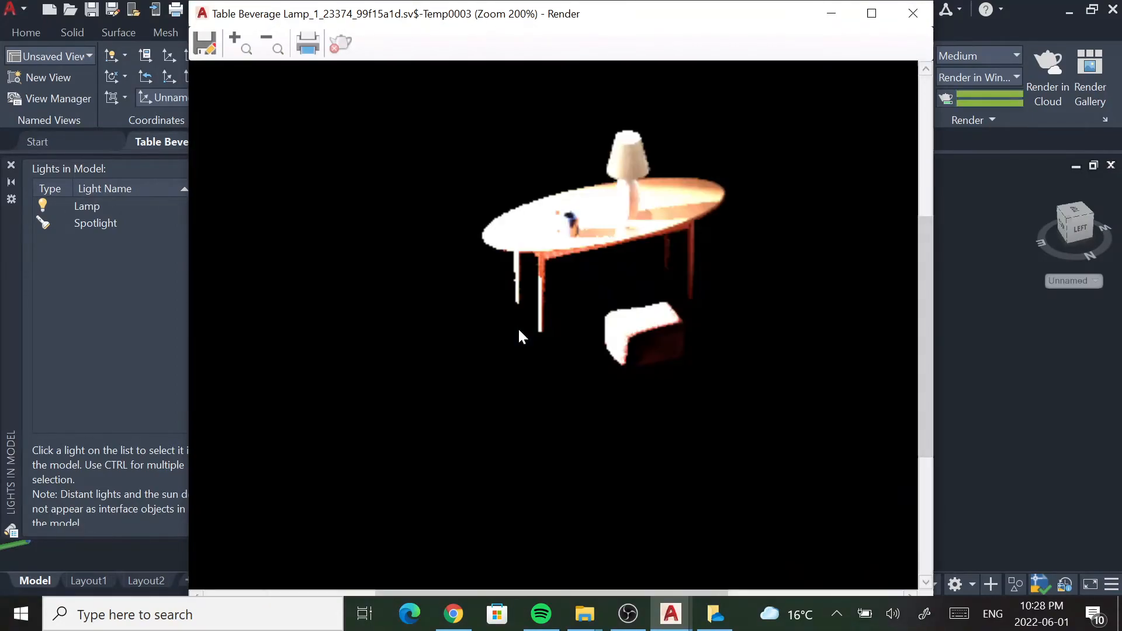
left_click(913, 13)
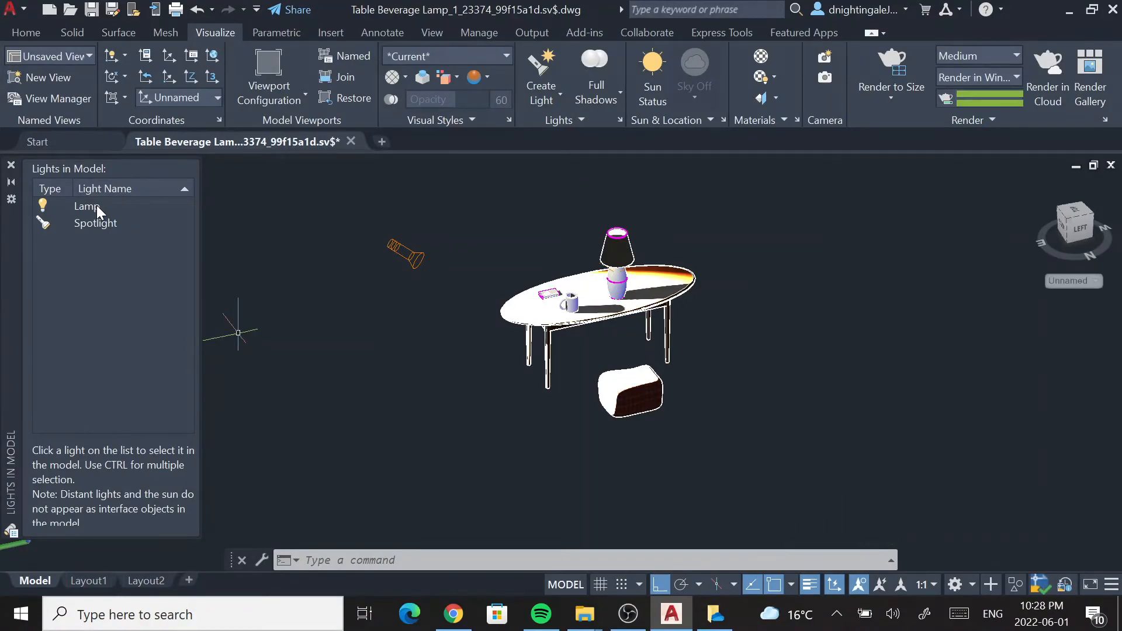
- Set the Spotlight's intensity factor to .01 in its properties and close them
double_click(97, 223)
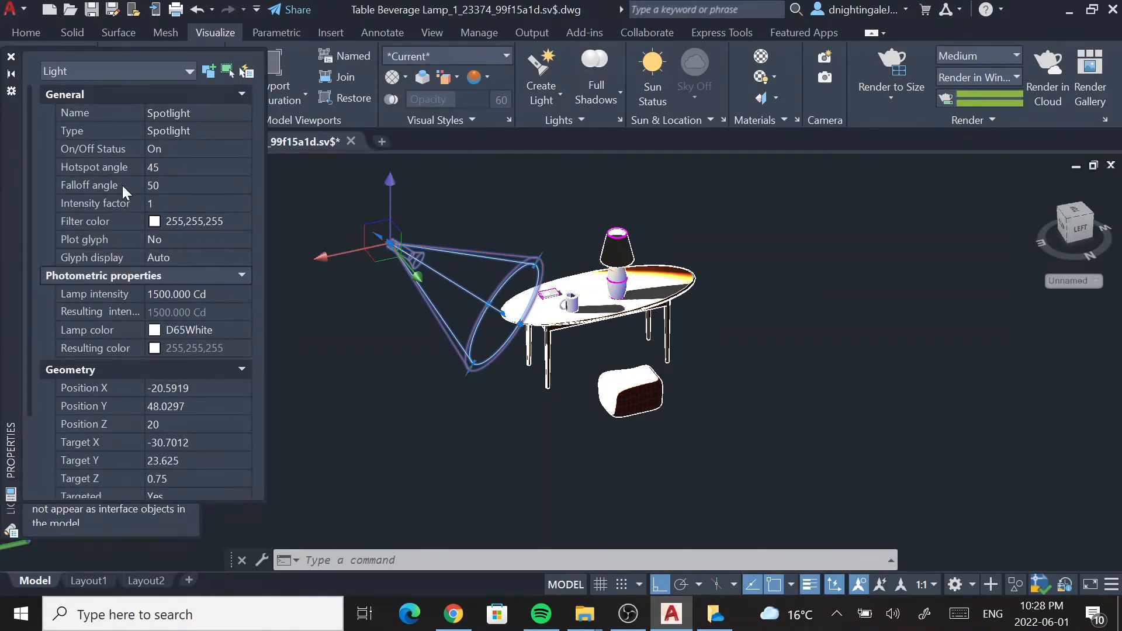
left_click(167, 203)
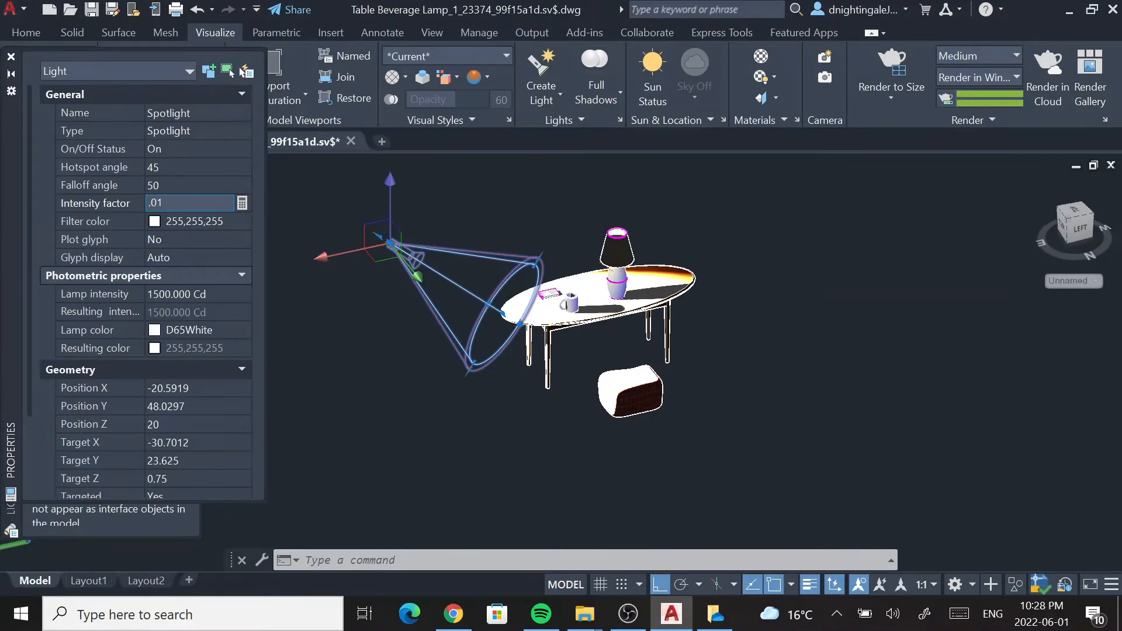
left_click(11, 57)
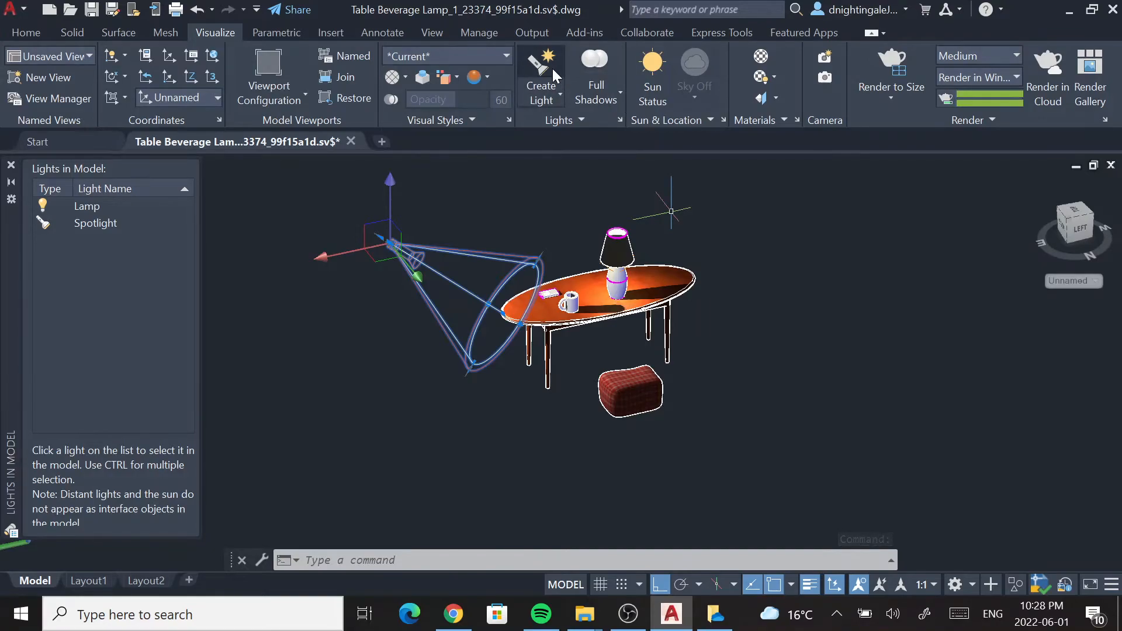
- Render the scene with the dimmed spotlight without the Medium Images Library, inspect the image, and close the render window
left_click(881, 61)
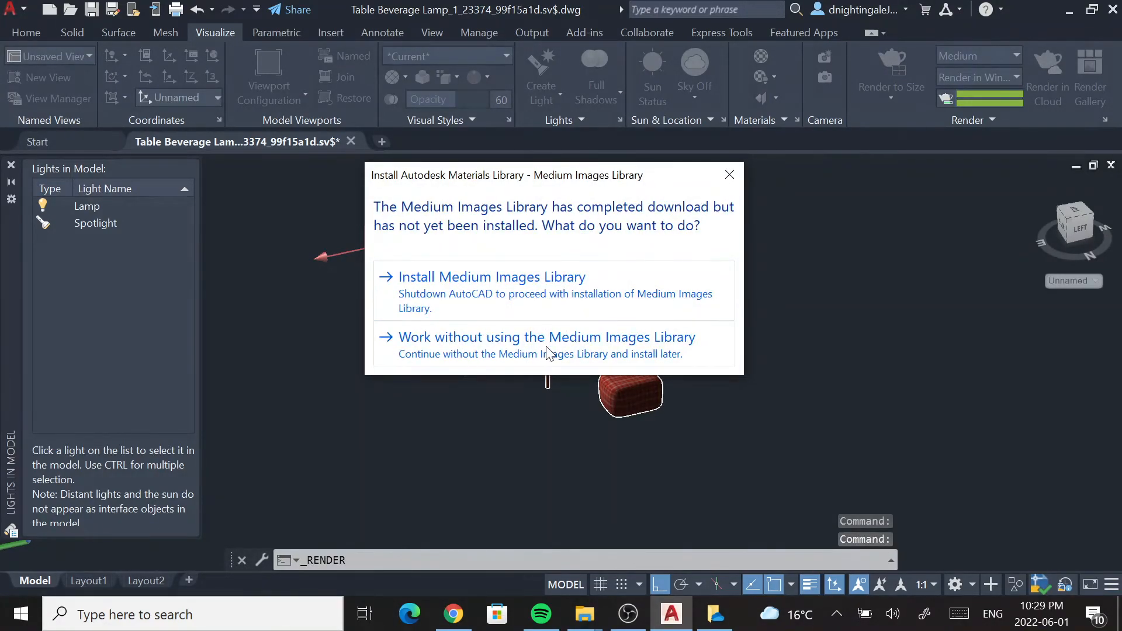
left_click(548, 350)
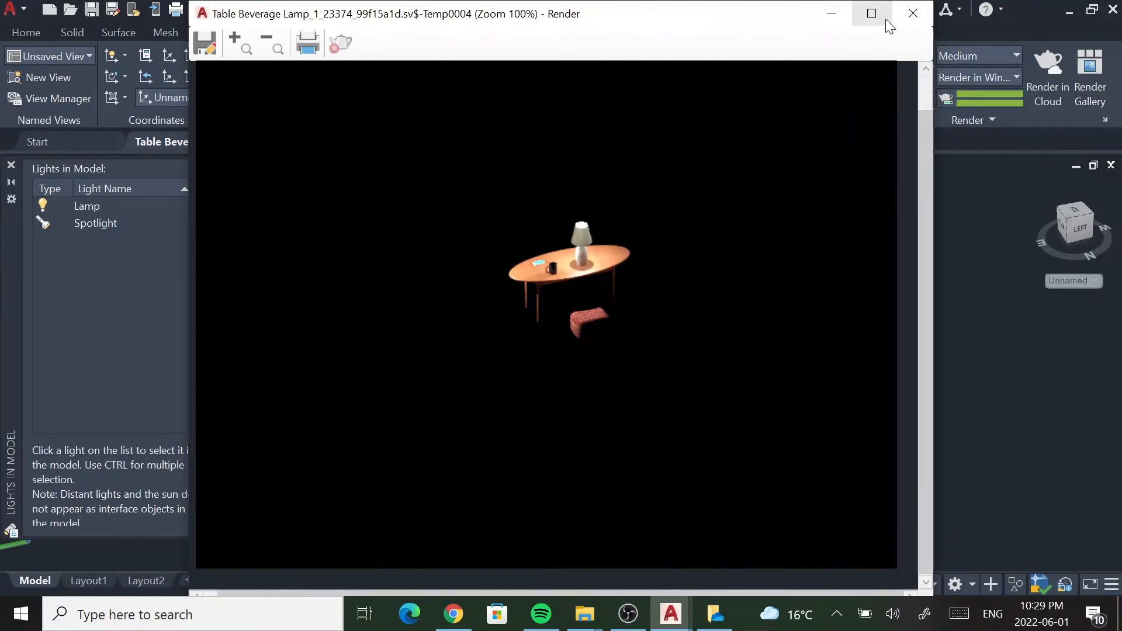
left_click(907, 19)
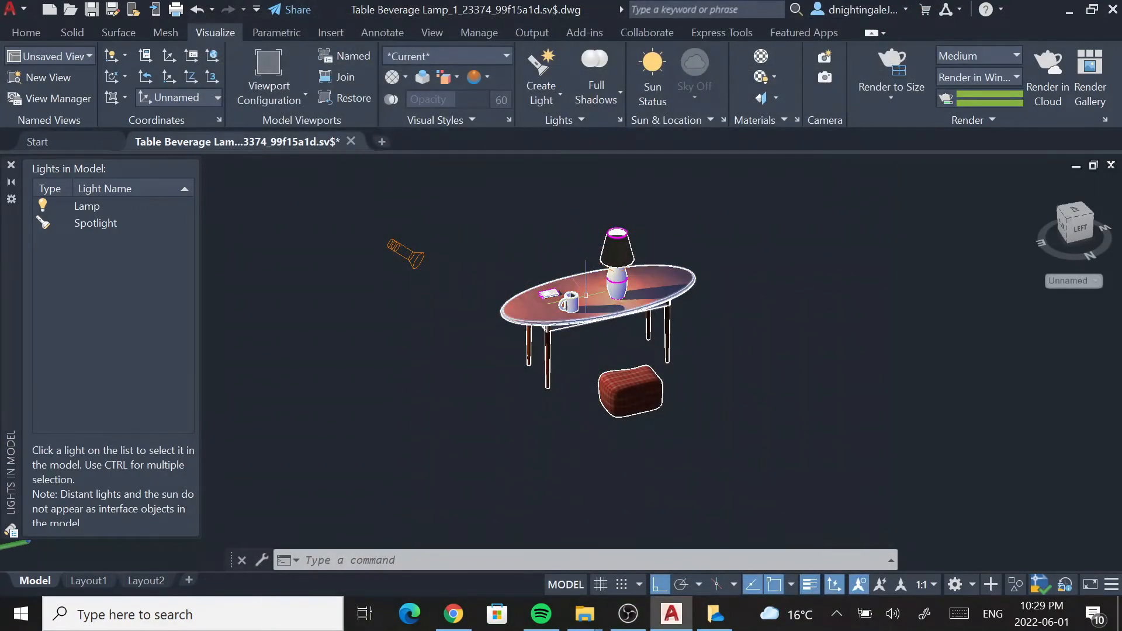
- Render a closer view of the table, lamp and footstool without the Medium Images Library and inspect the enlarged image
scroll(585, 289, "up", 4)
middle_click_drag(584, 289, 637, 304)
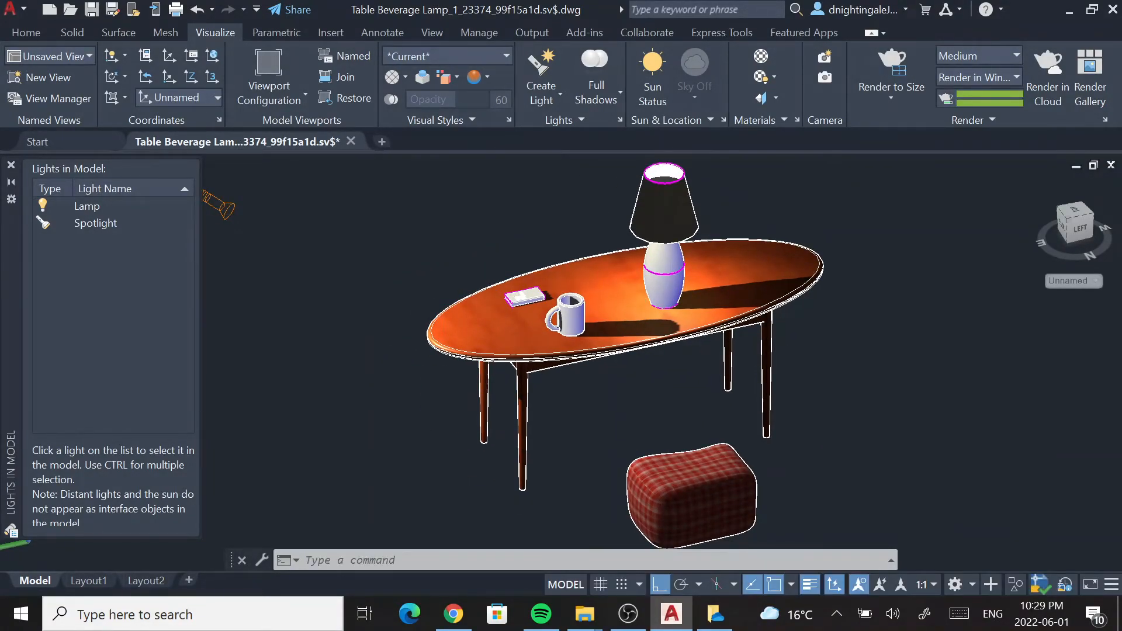
left_click(872, 68)
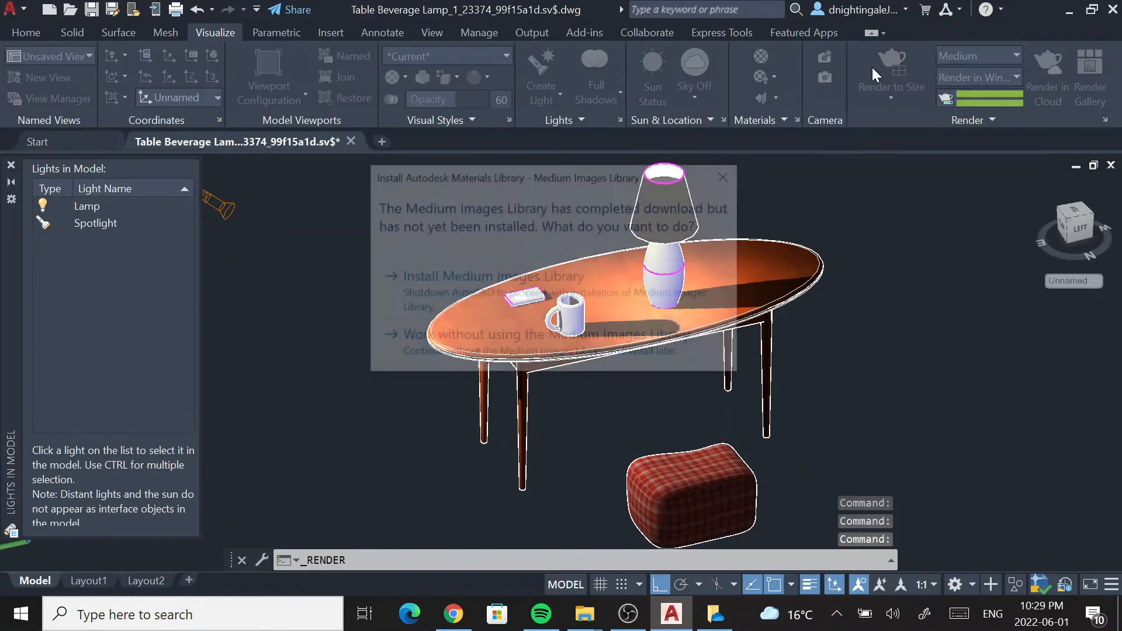
left_click(492, 333)
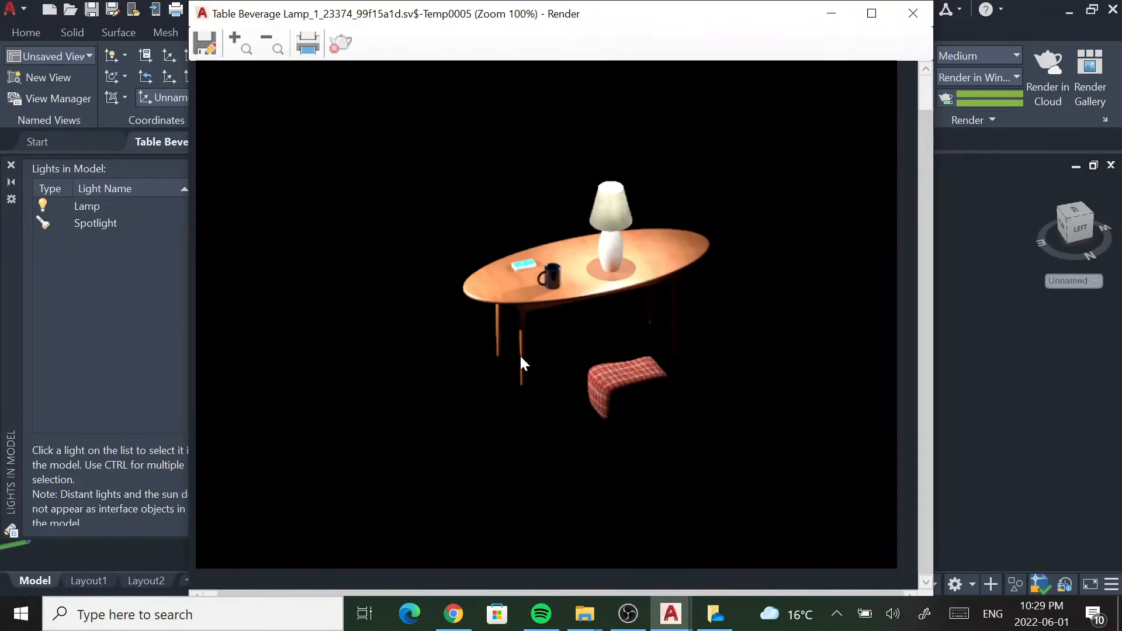
scroll(530, 350, "up", 1)
left_click_drag(450, 380, 414, 415)
- Save the rendered image as a JPEG named Table Beverage Lamp in the Bottle on Table Project folder, with quality 95
left_click(205, 44)
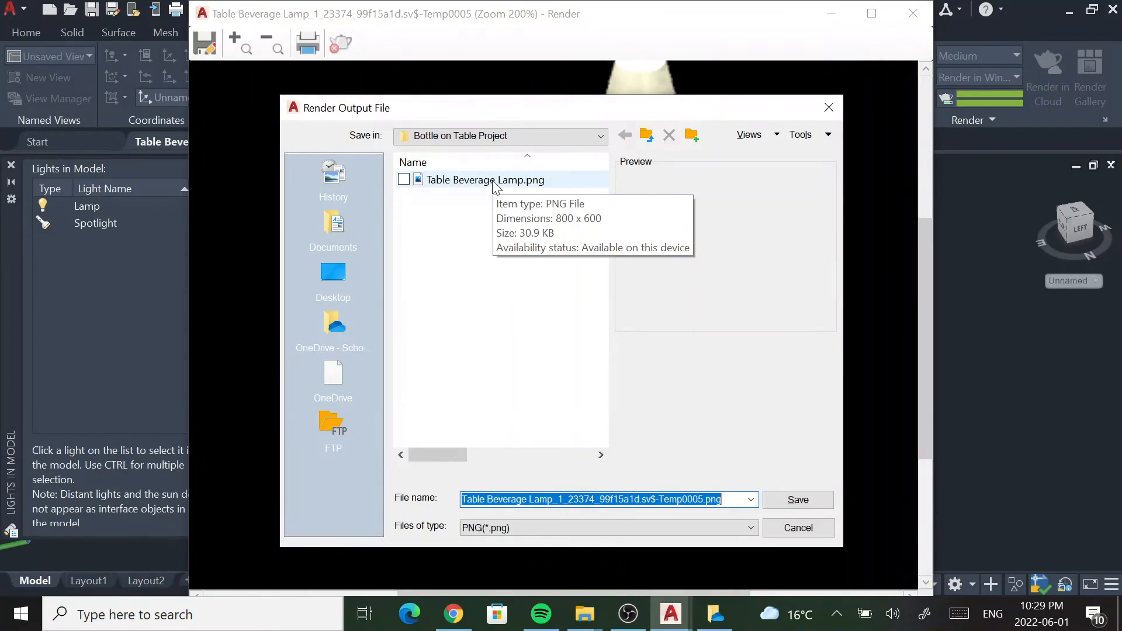
left_click(754, 526)
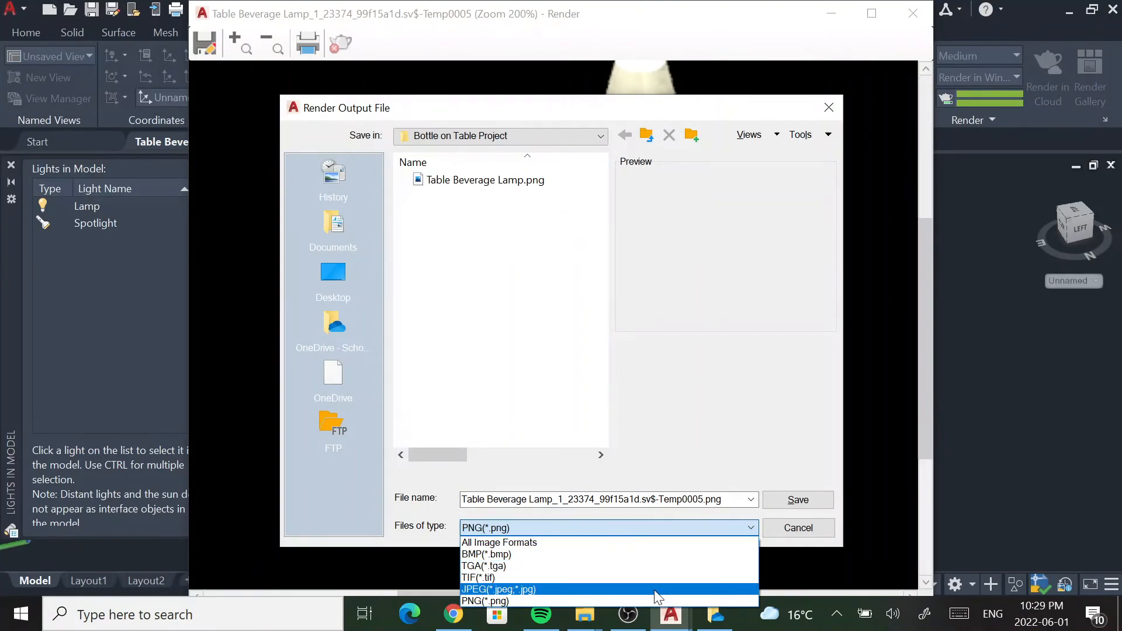
left_click(651, 589)
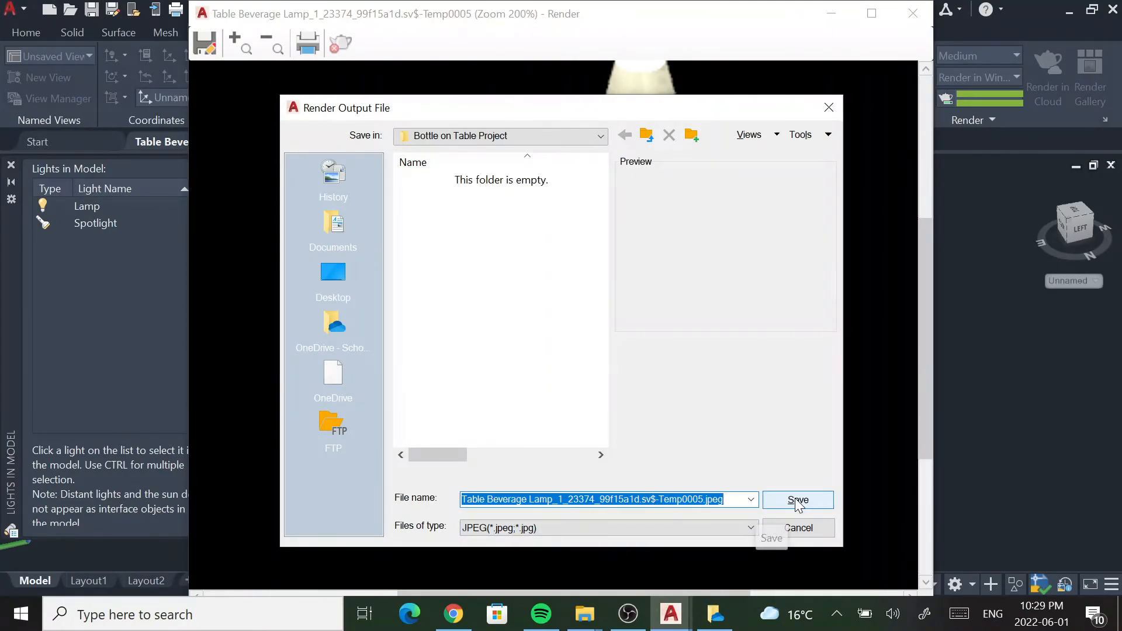
left_click_drag(732, 500, 461, 500)
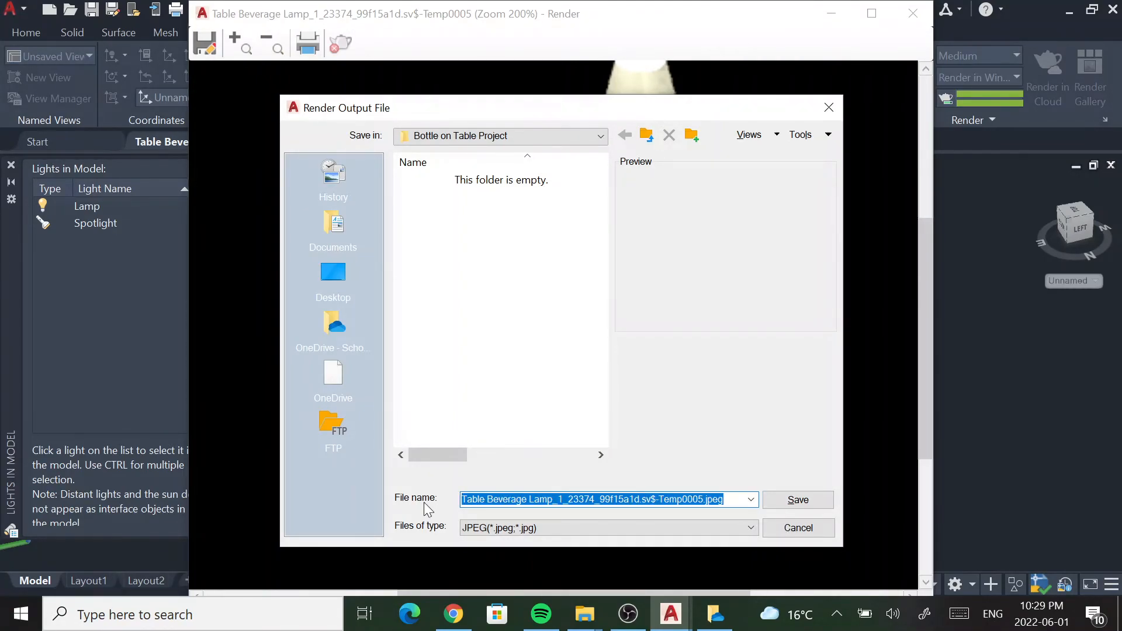
type("Table")
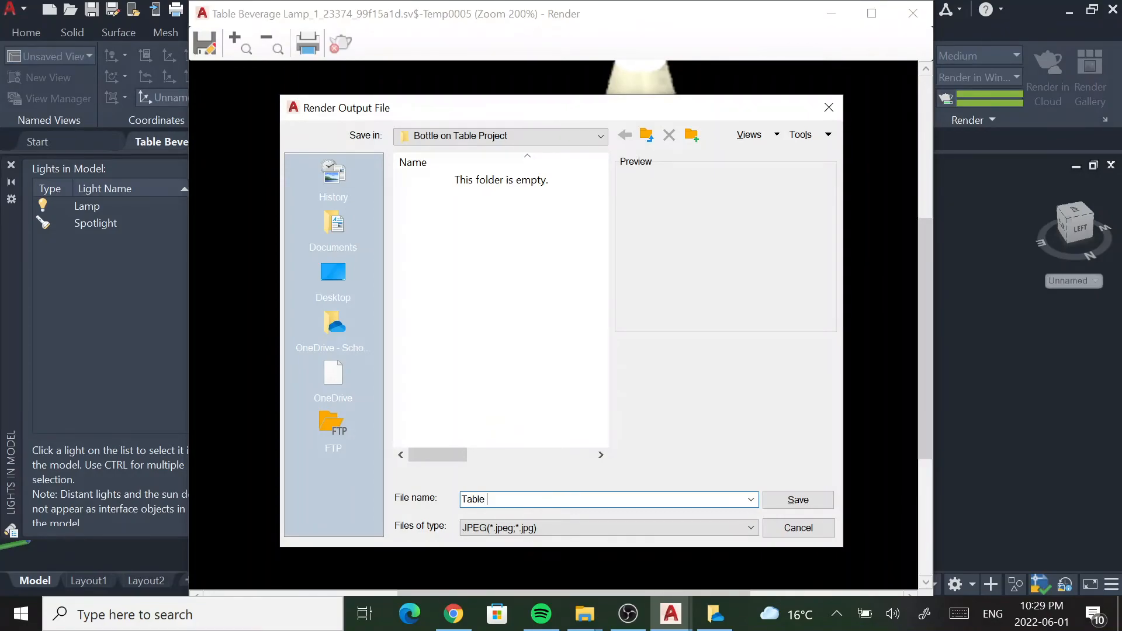
type(" Beverage Lamp")
left_click(796, 503)
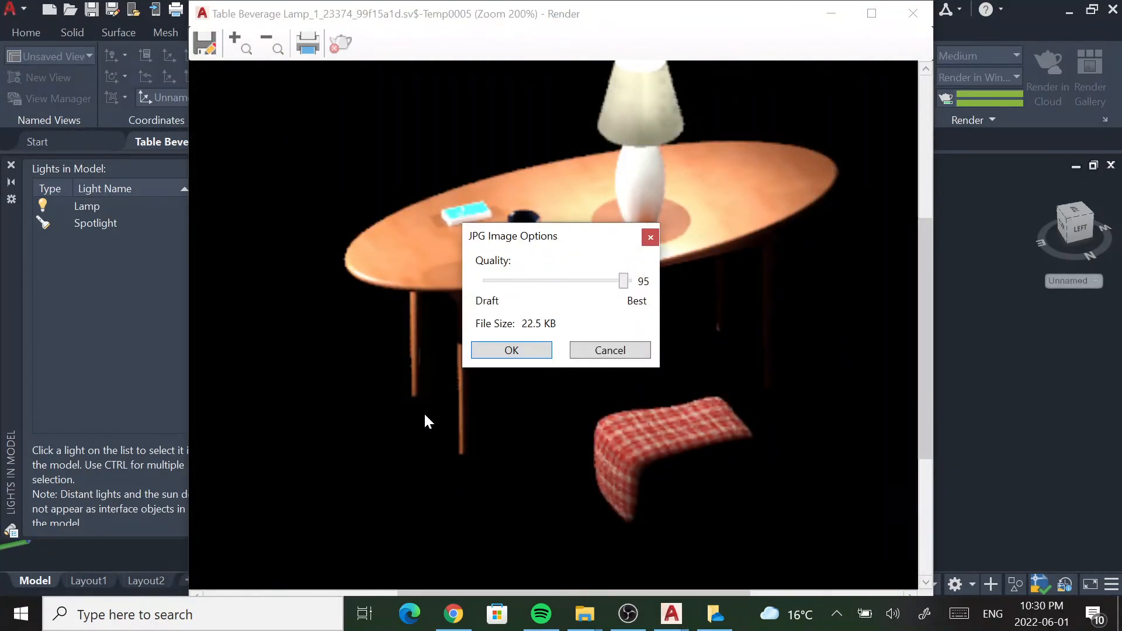
left_click(493, 350)
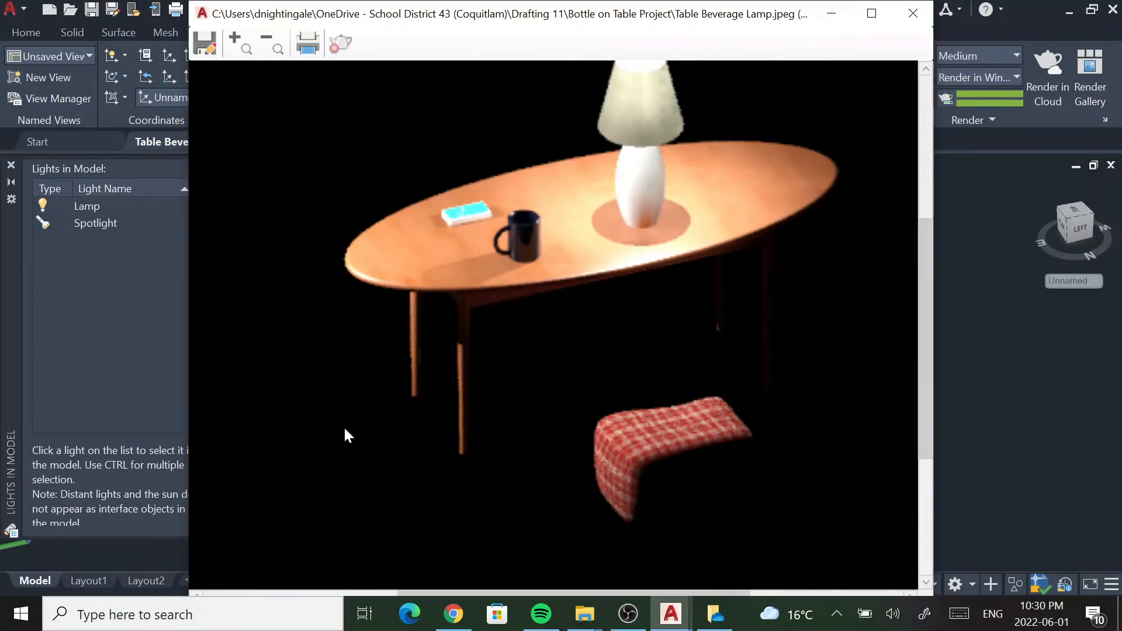
left_click(628, 614)
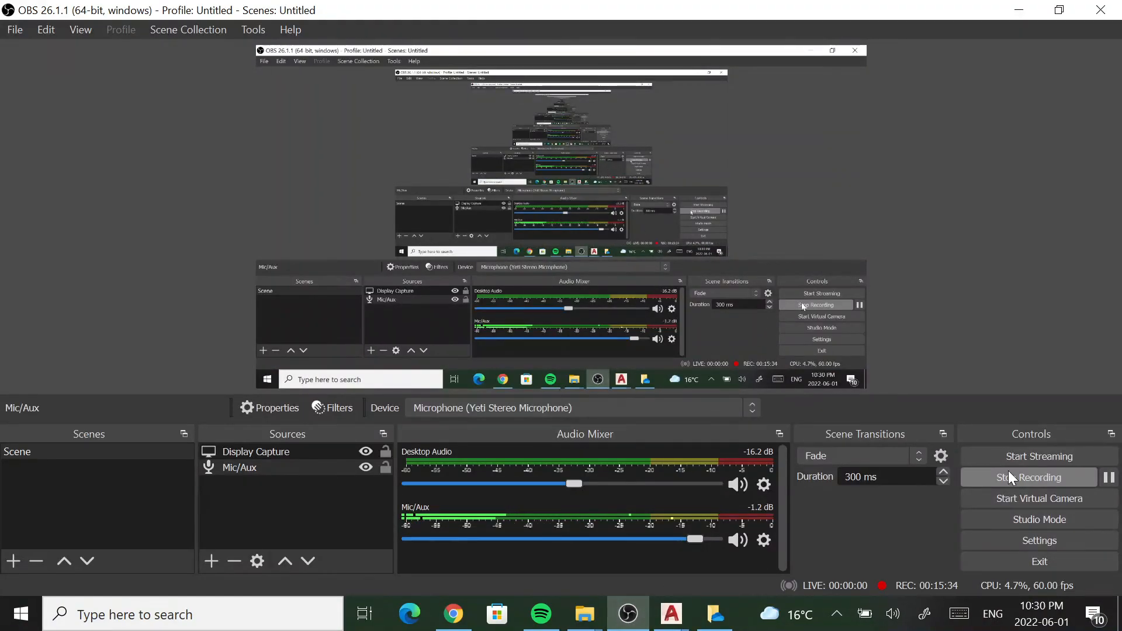